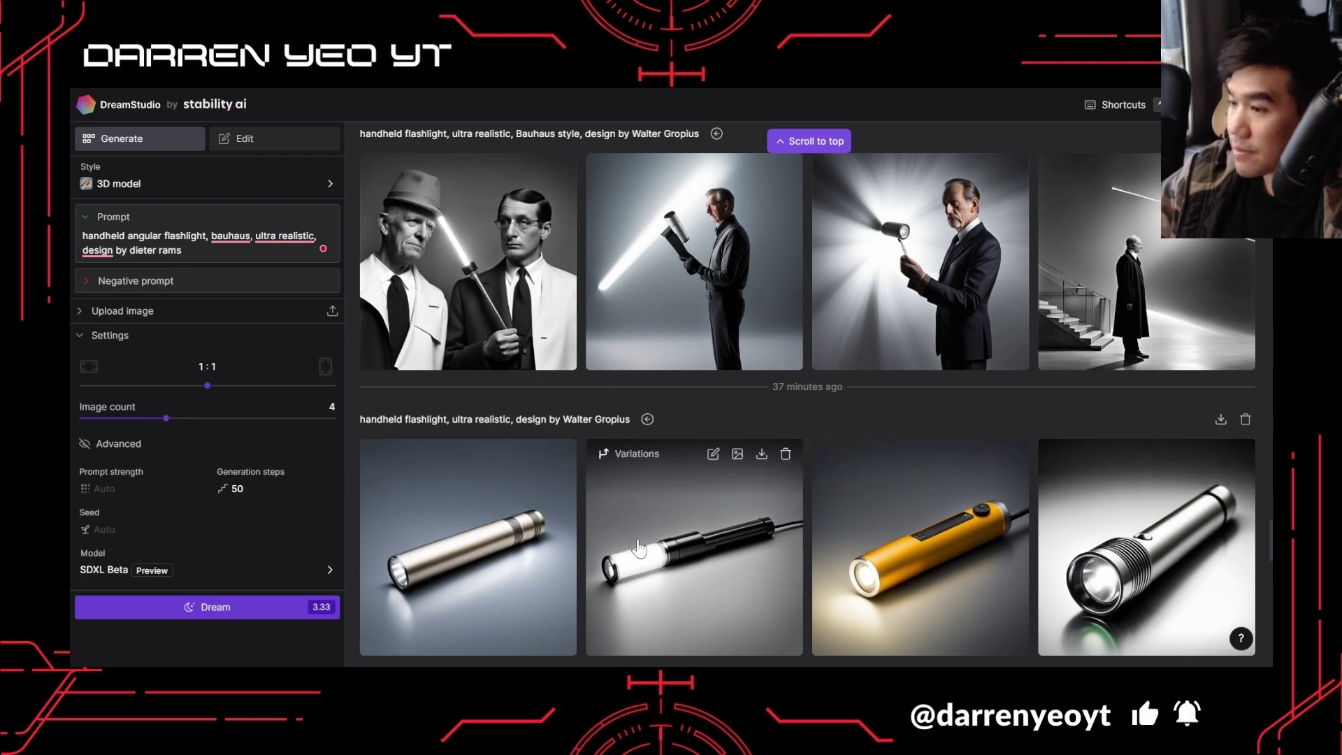
Examine the handheld flashlight results designed by Walter Gropius, viewing the first silver flashlight enlarged.
click(518, 563)
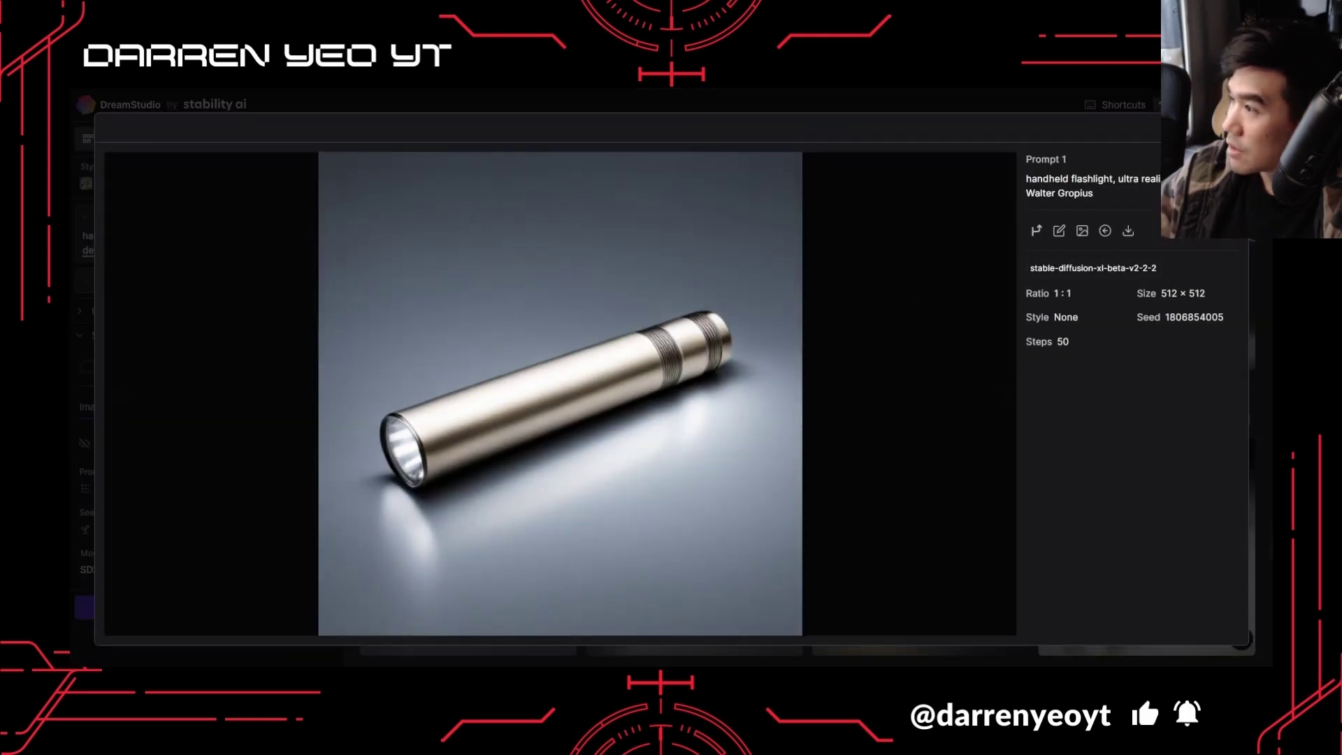
key(Escape)
scroll(515, 579, up, 2)
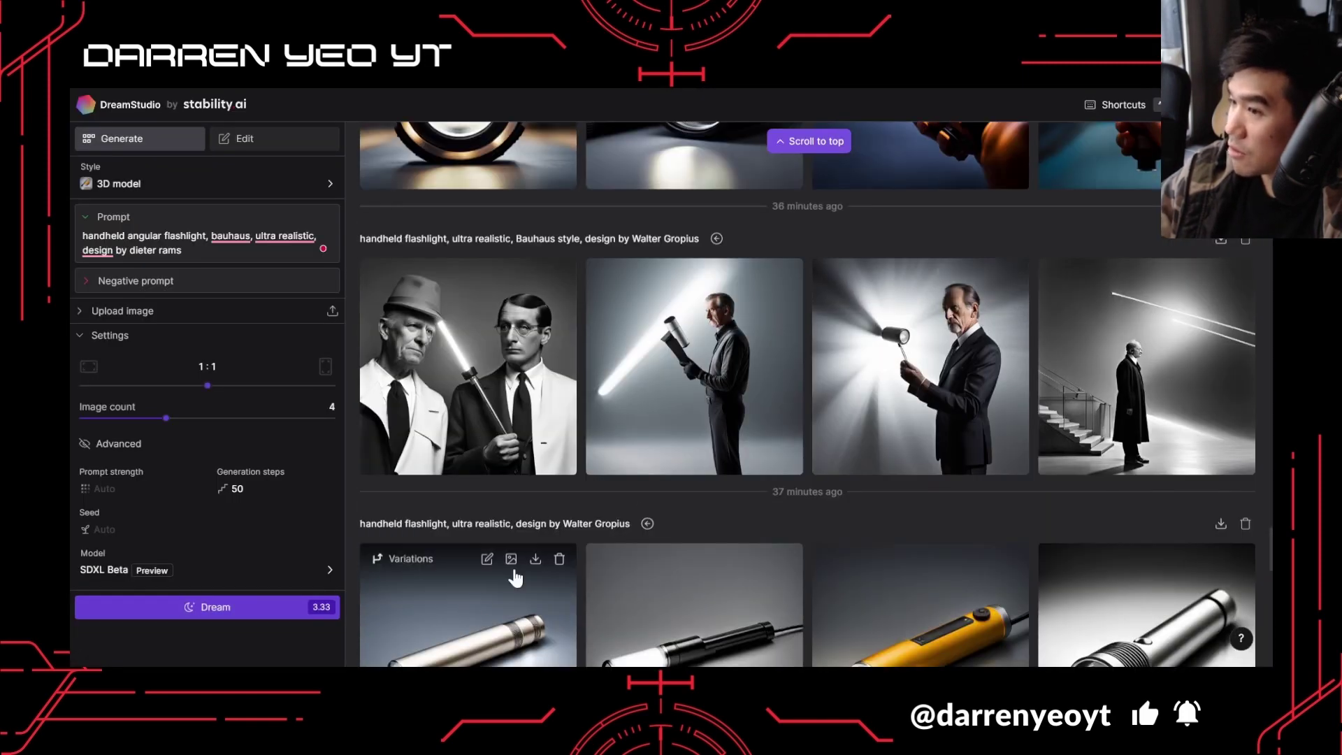
scroll(839, 419, up, 5)
scroll(831, 424, down, 3)
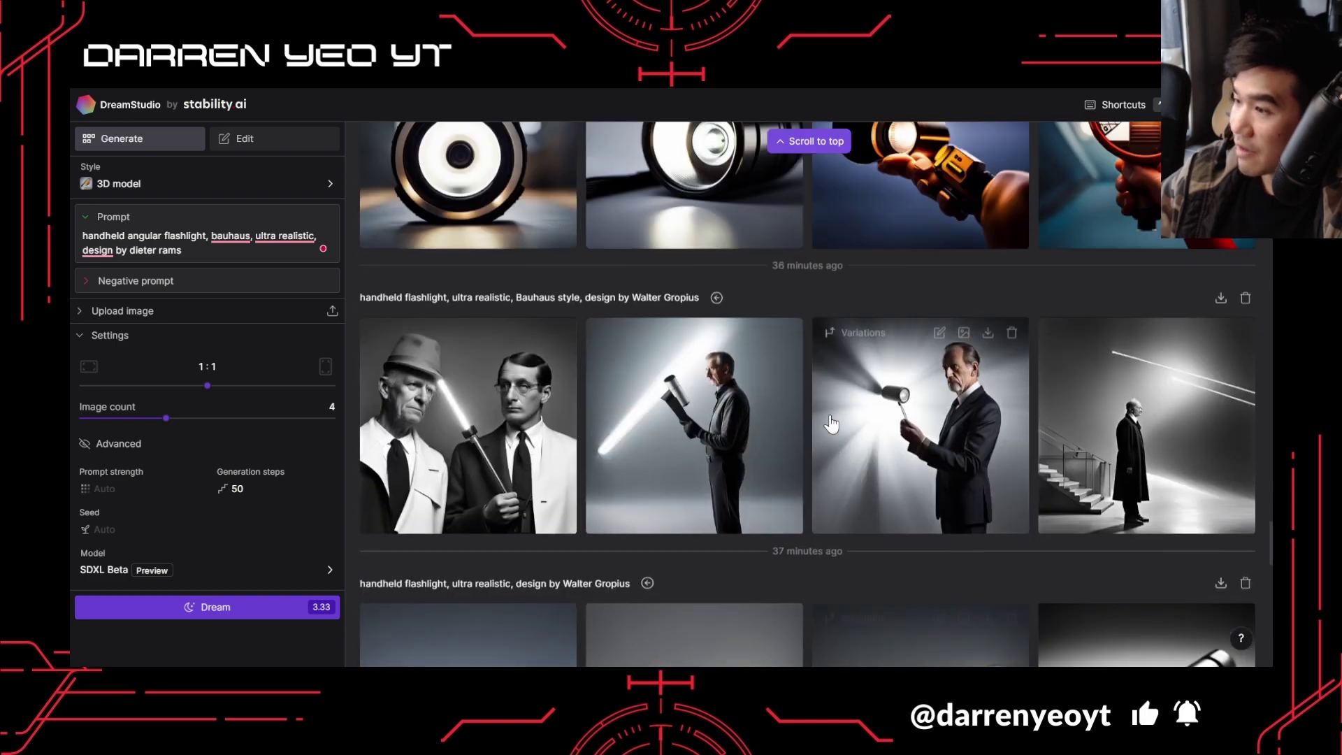
scroll(832, 424, down, 4)
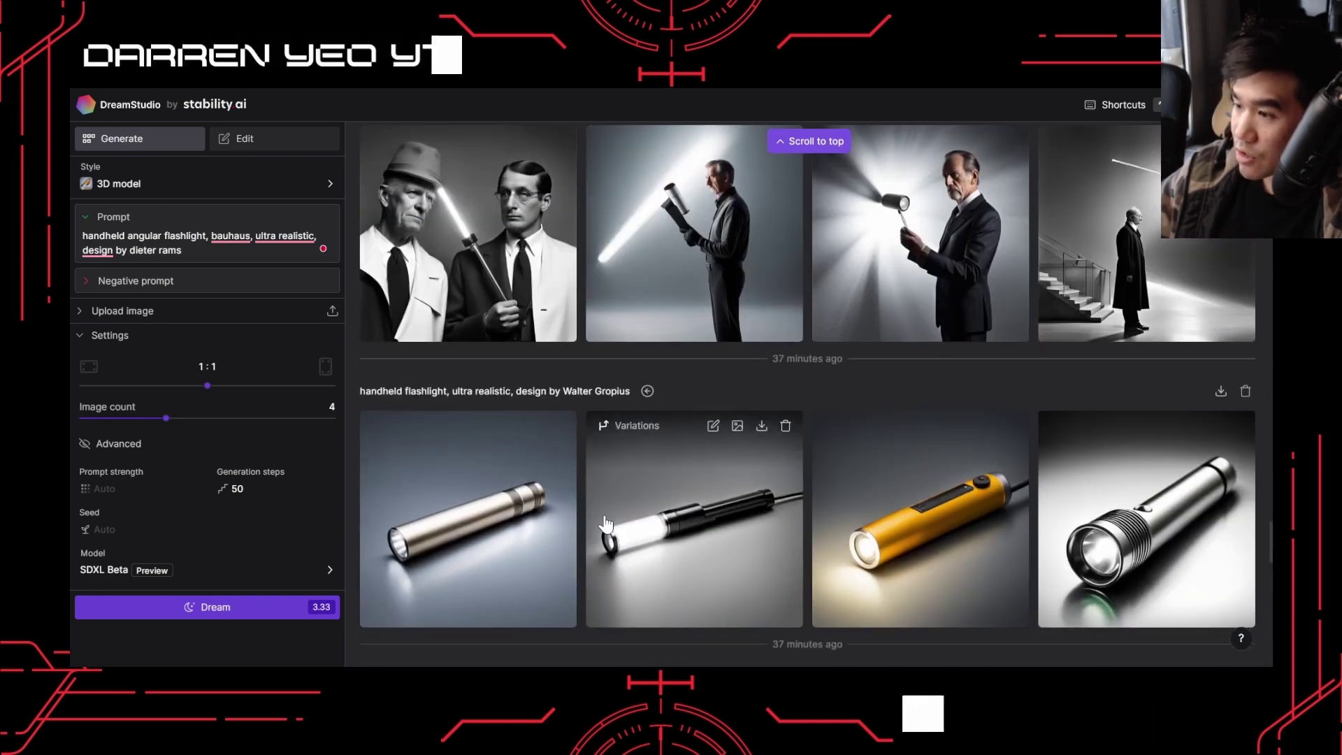
click(481, 544)
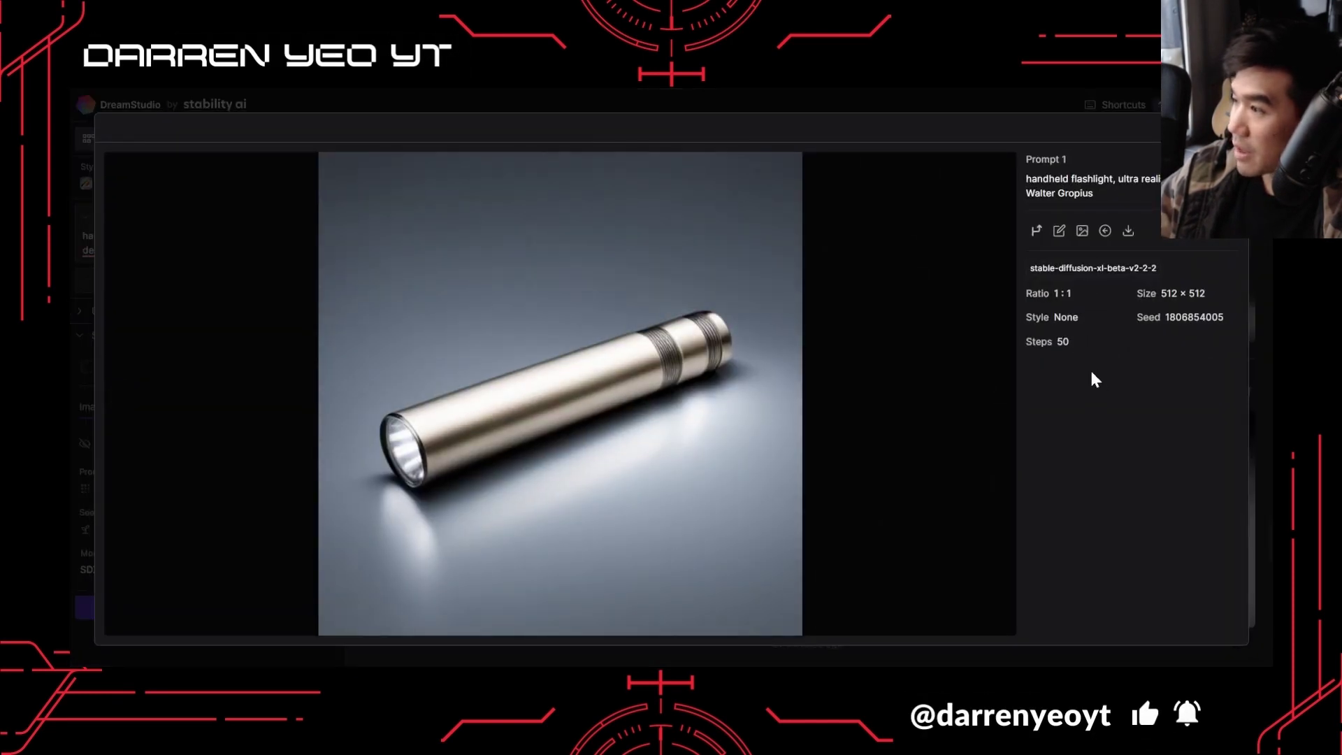
key(Escape)
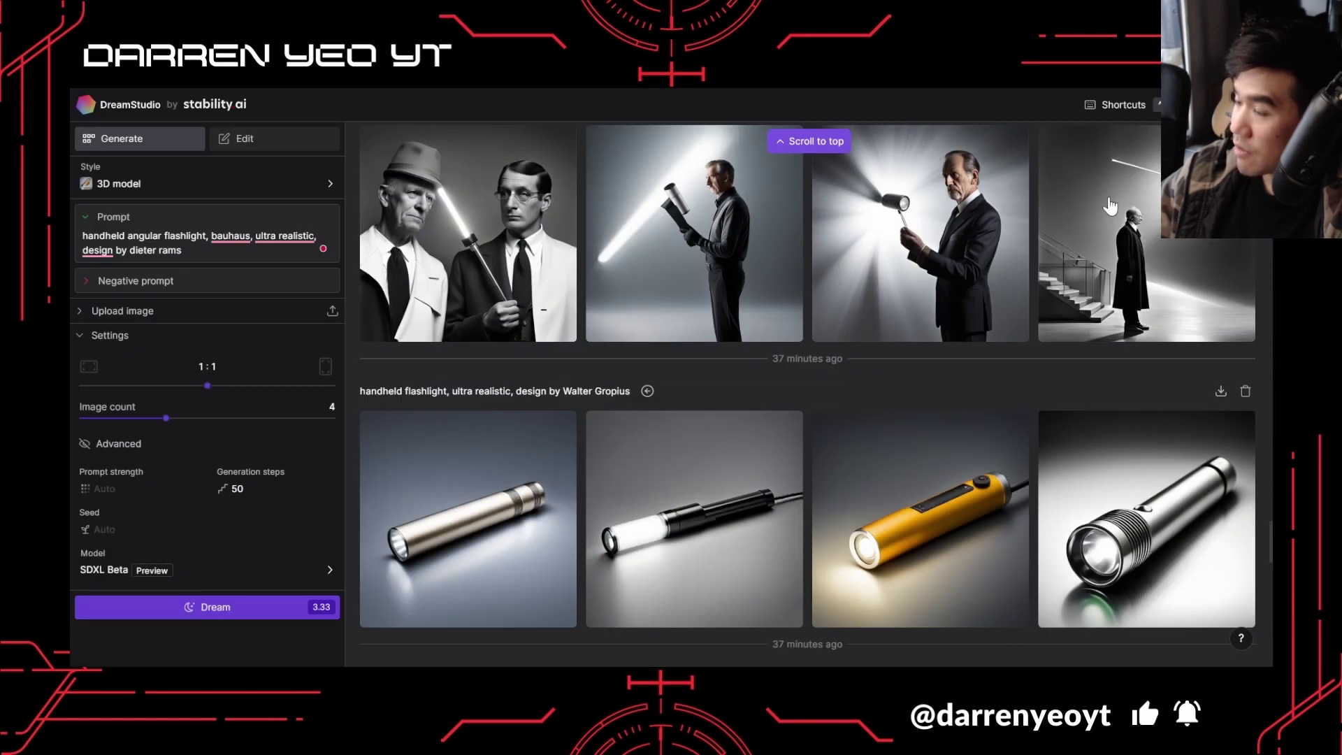
scroll(624, 469, down, 10)
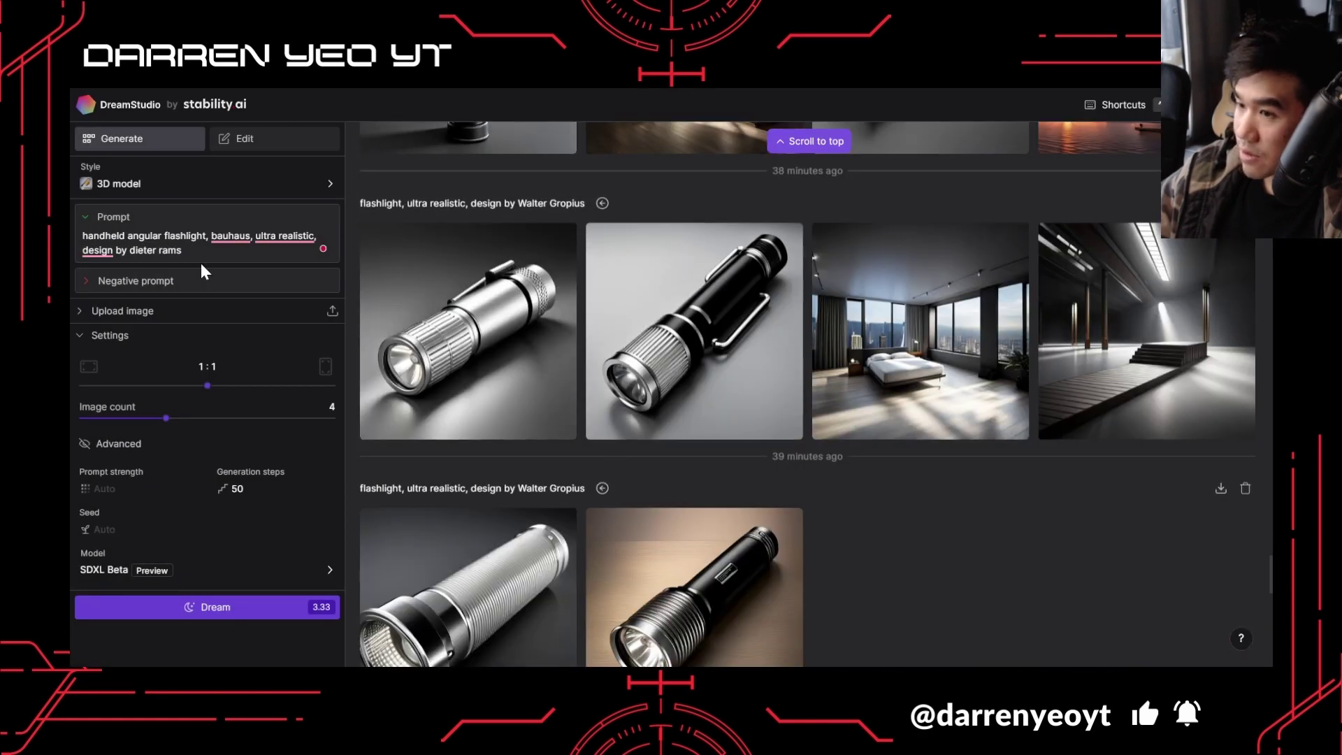
Look over the available image styles and browse the earlier flashlight and multitool results for the Dieter Rams and Walter Gropius prompts.
click(149, 184)
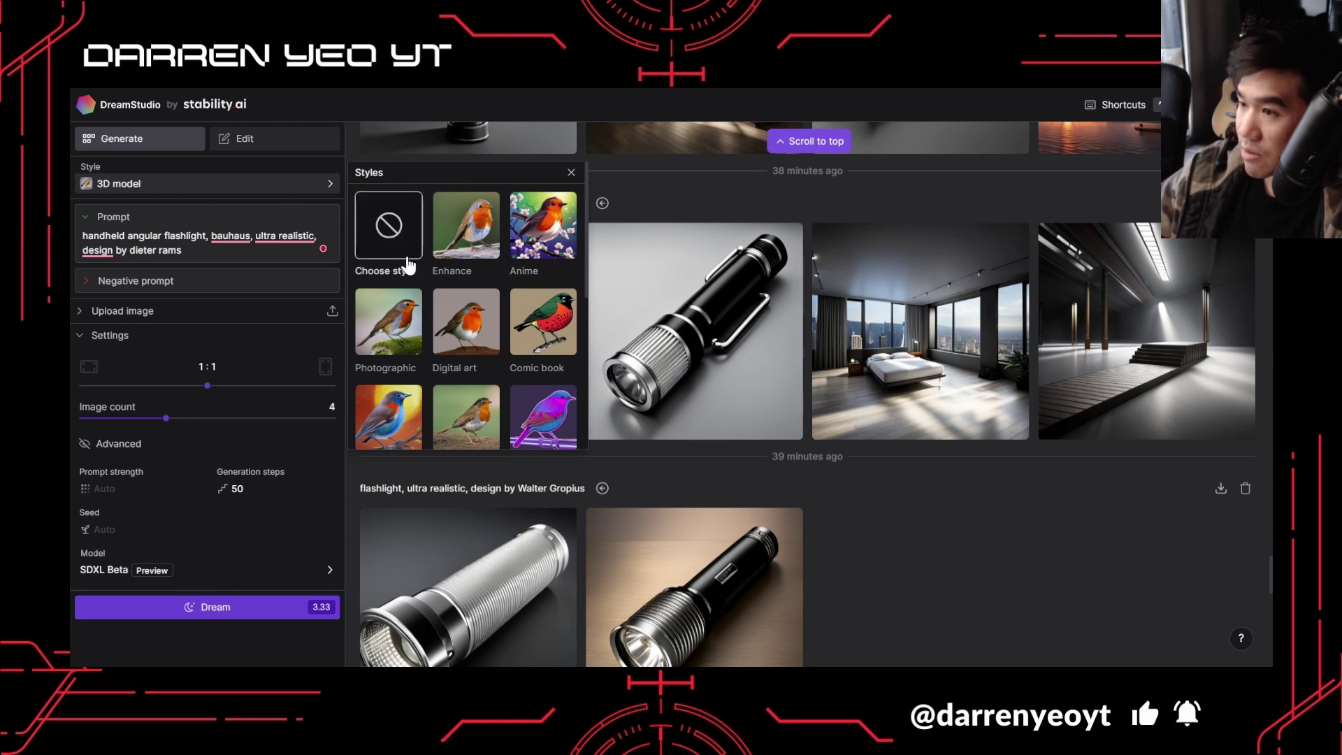
scroll(409, 266, down, 5)
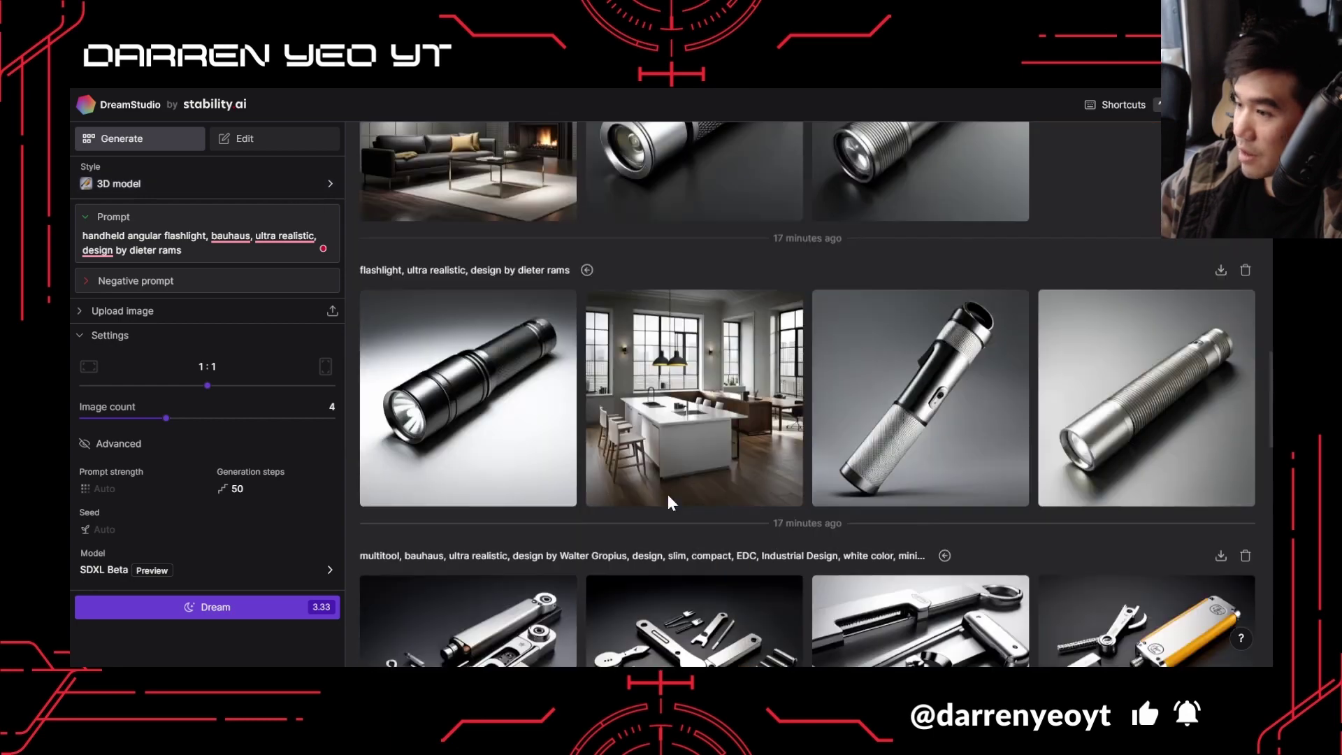
scroll(668, 500, down, 4)
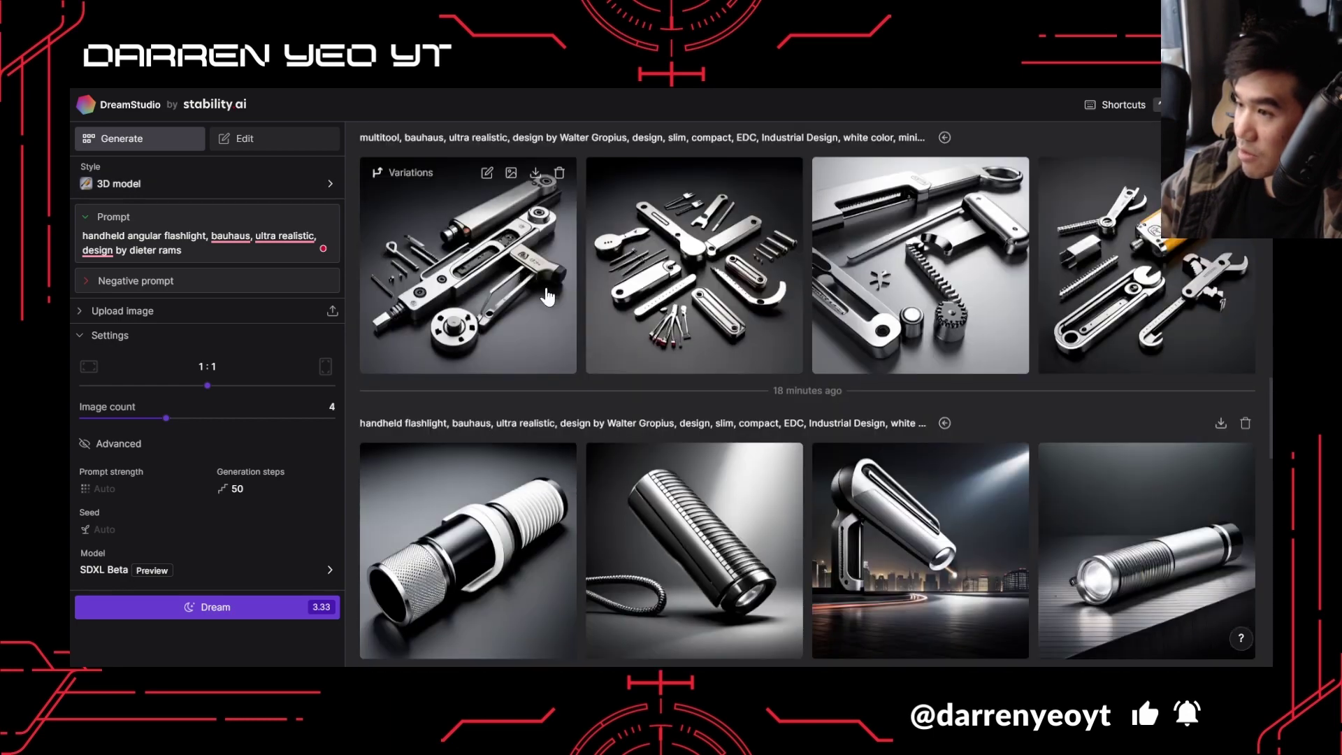
scroll(506, 495, down, 2)
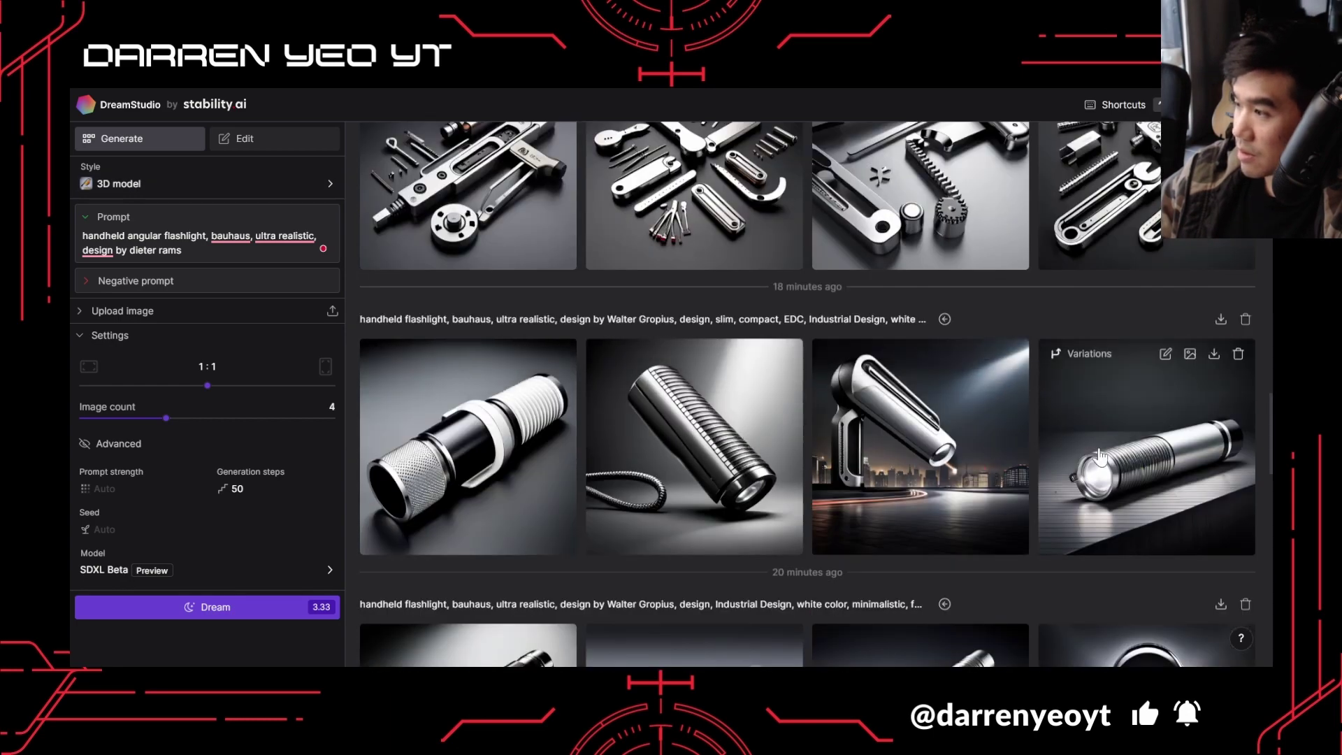
scroll(1101, 451, up, 8)
scroll(1101, 456, up, 6)
scroll(851, 449, down, 3)
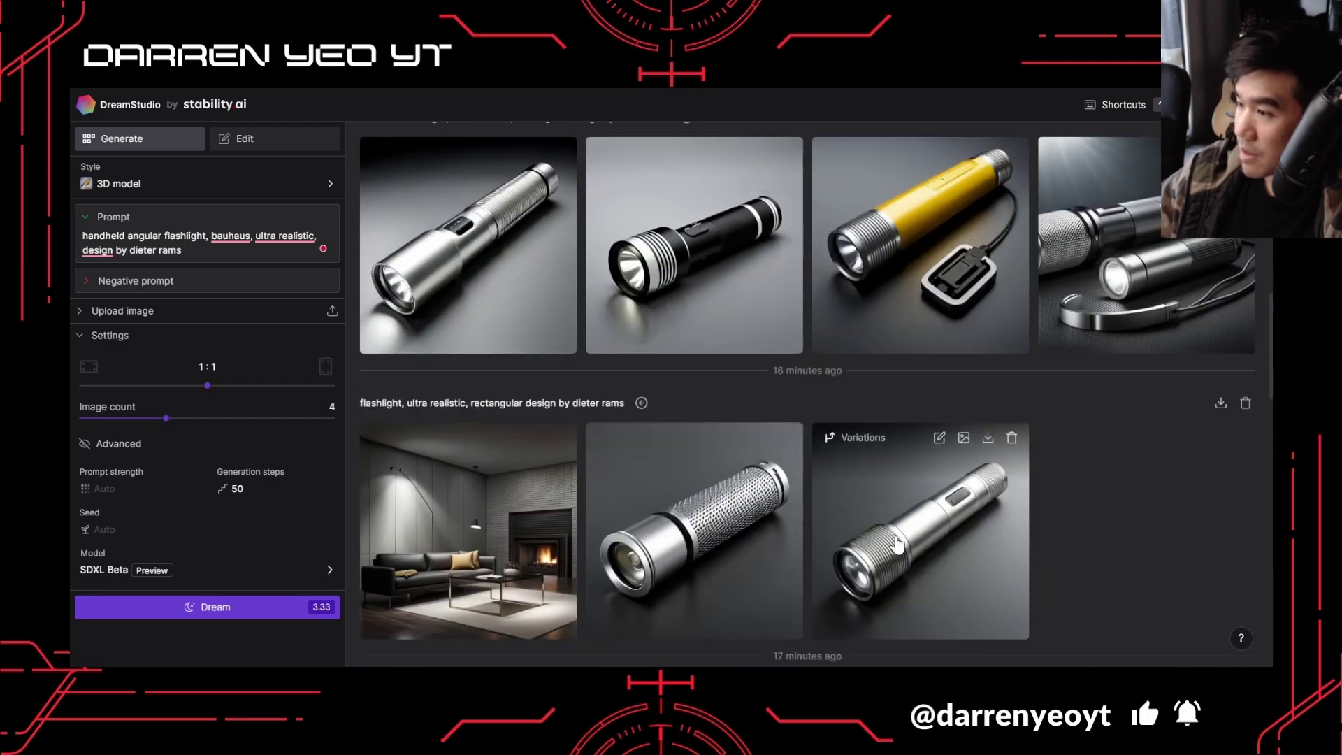
scroll(804, 552, up, 4)
scroll(817, 538, up, 5)
scroll(816, 538, down, 9)
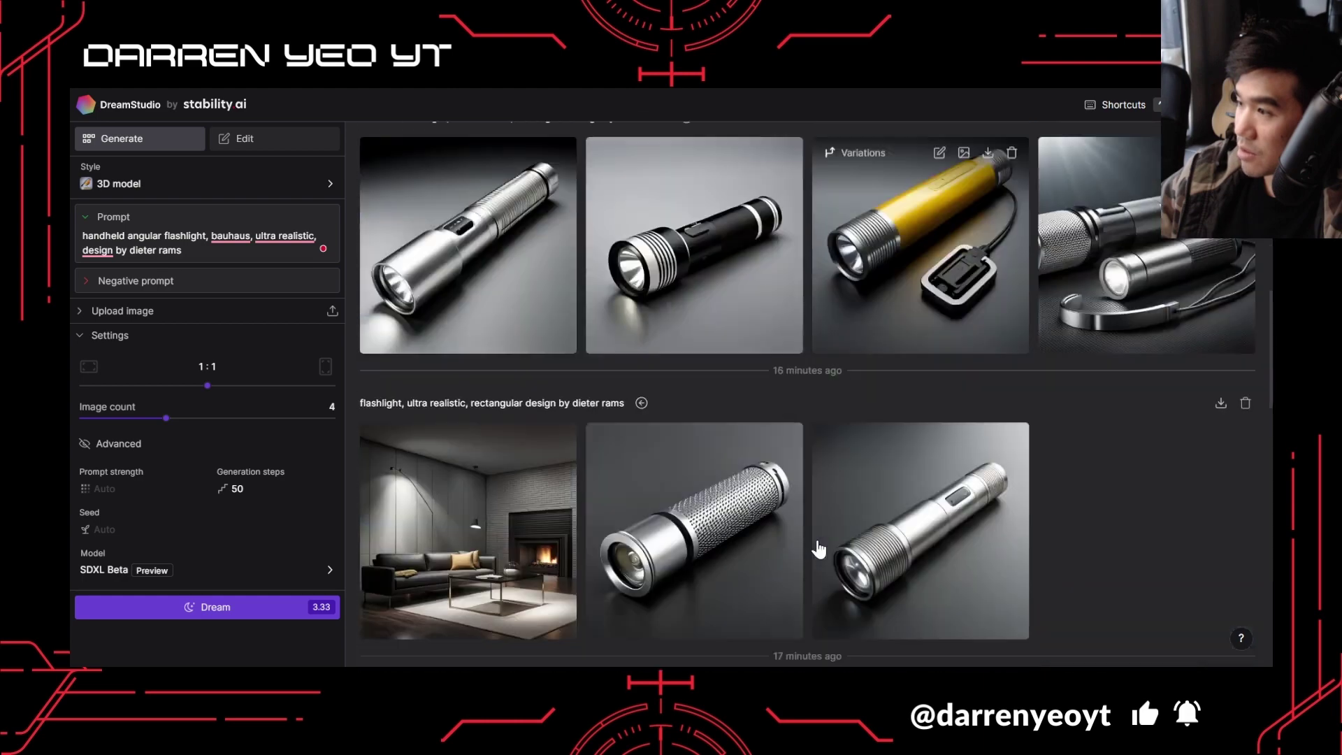
View the knurled flashlight from the rectangular design prompt and the ring-handled one from the angular Bauhaus prompt enlarged.
click(710, 526)
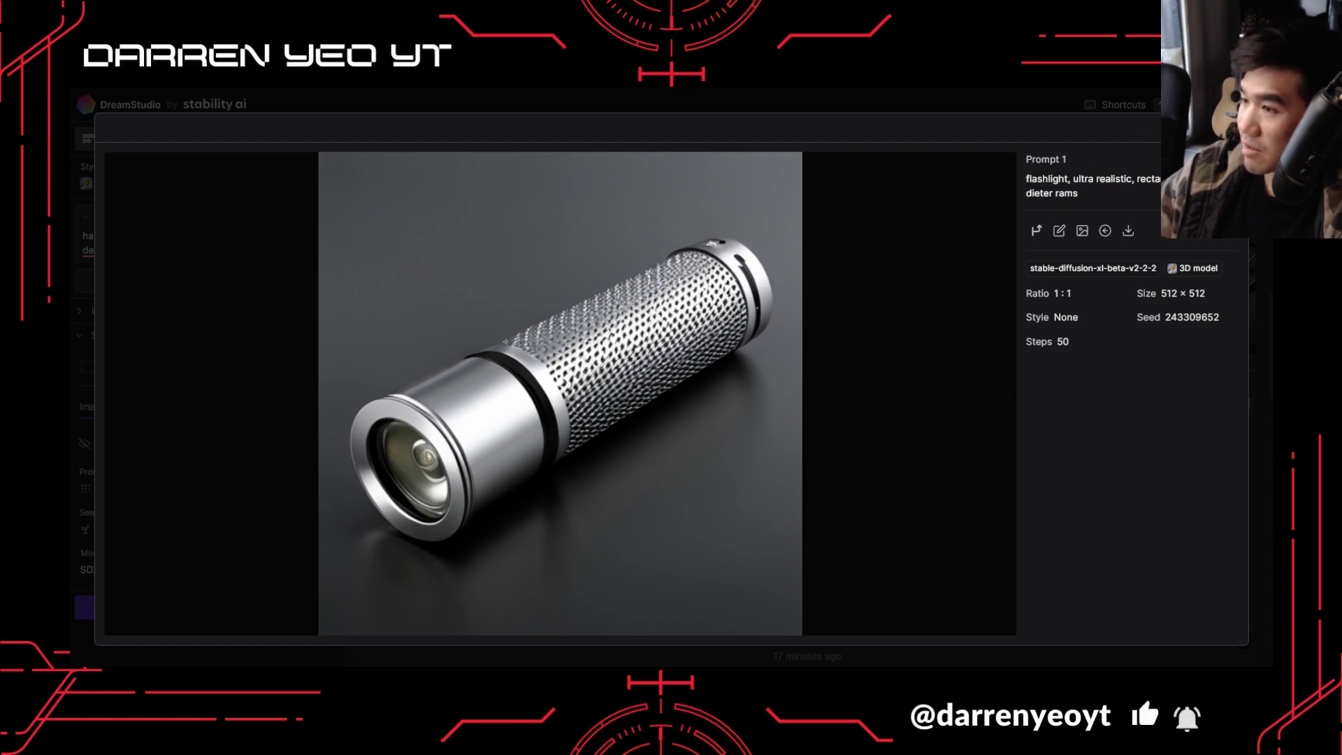
key(Escape)
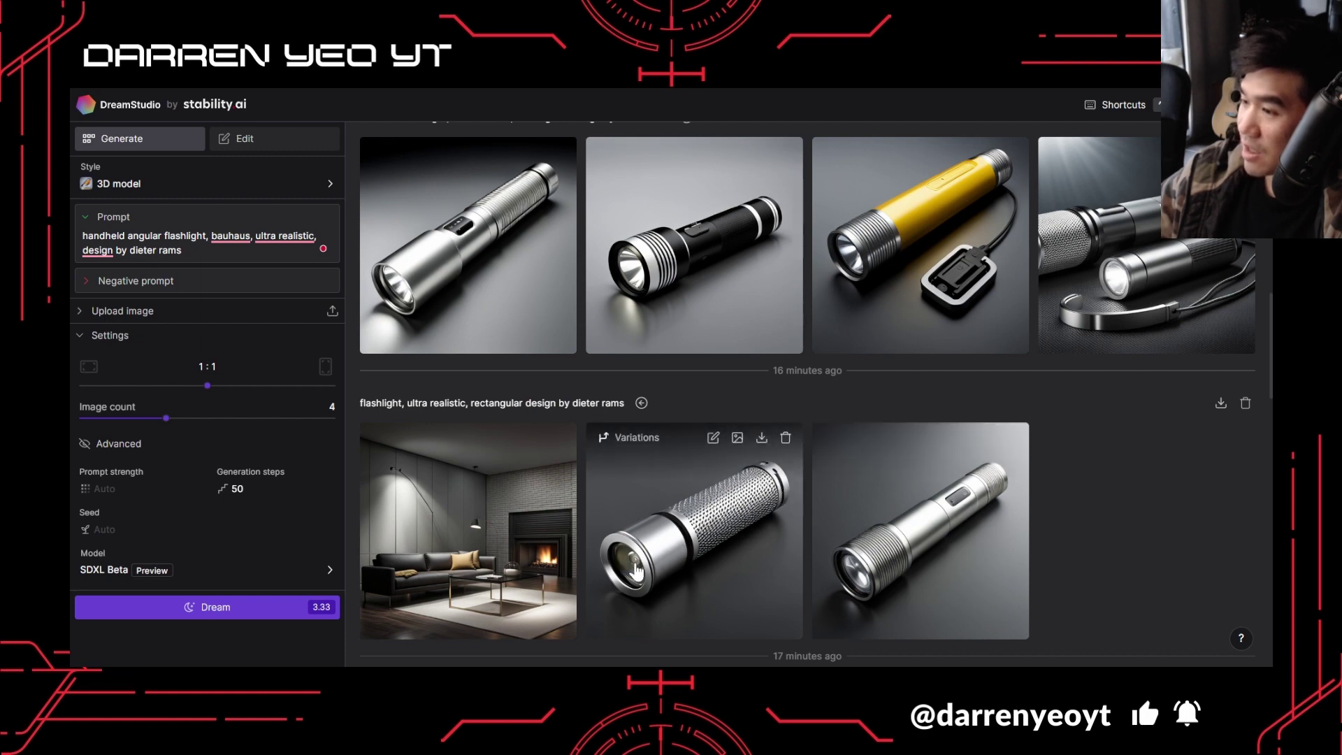
scroll(858, 546, up, 10)
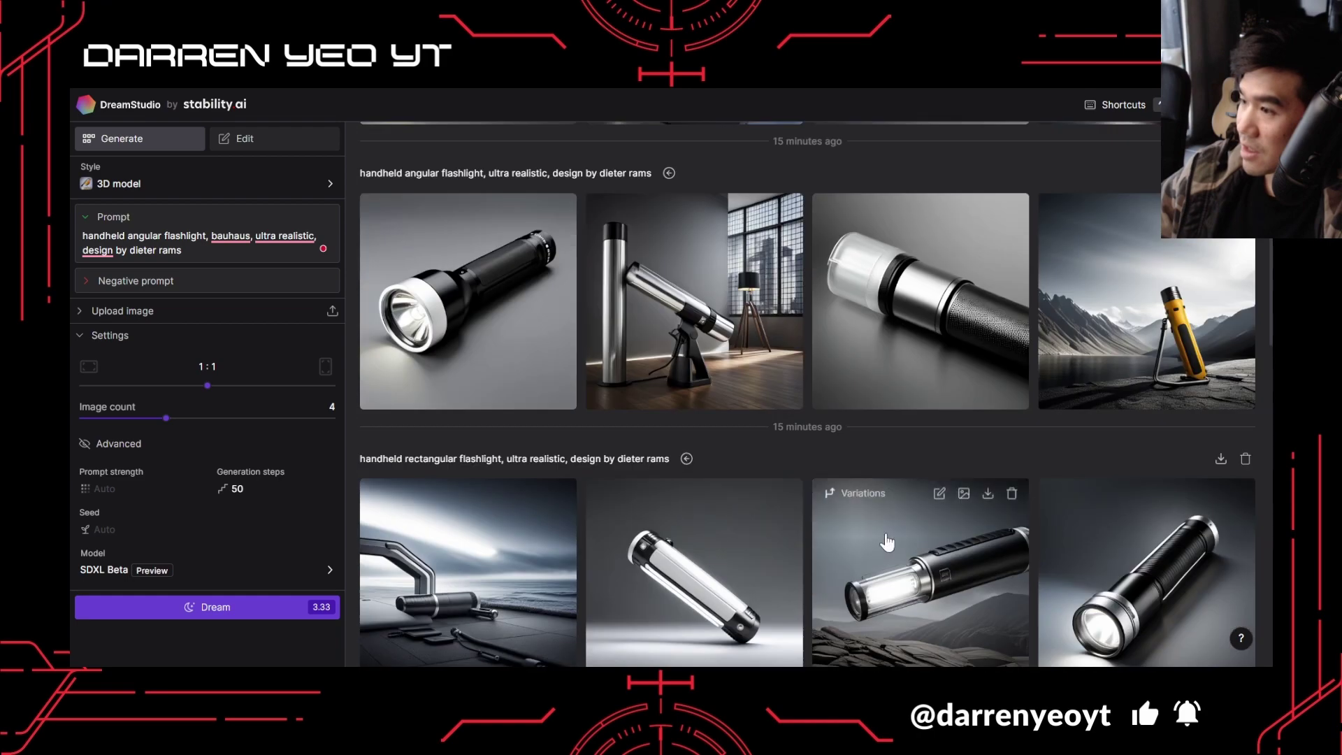
scroll(858, 546, up, 1)
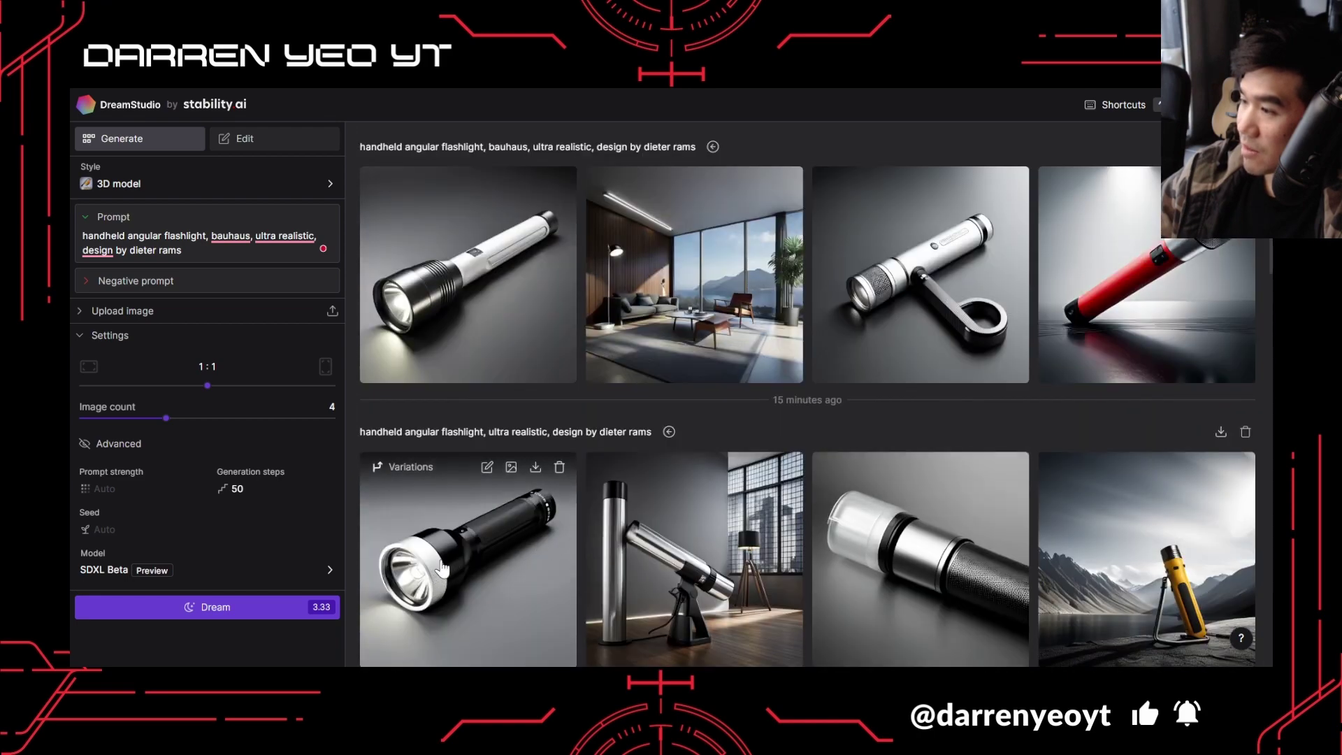
click(964, 316)
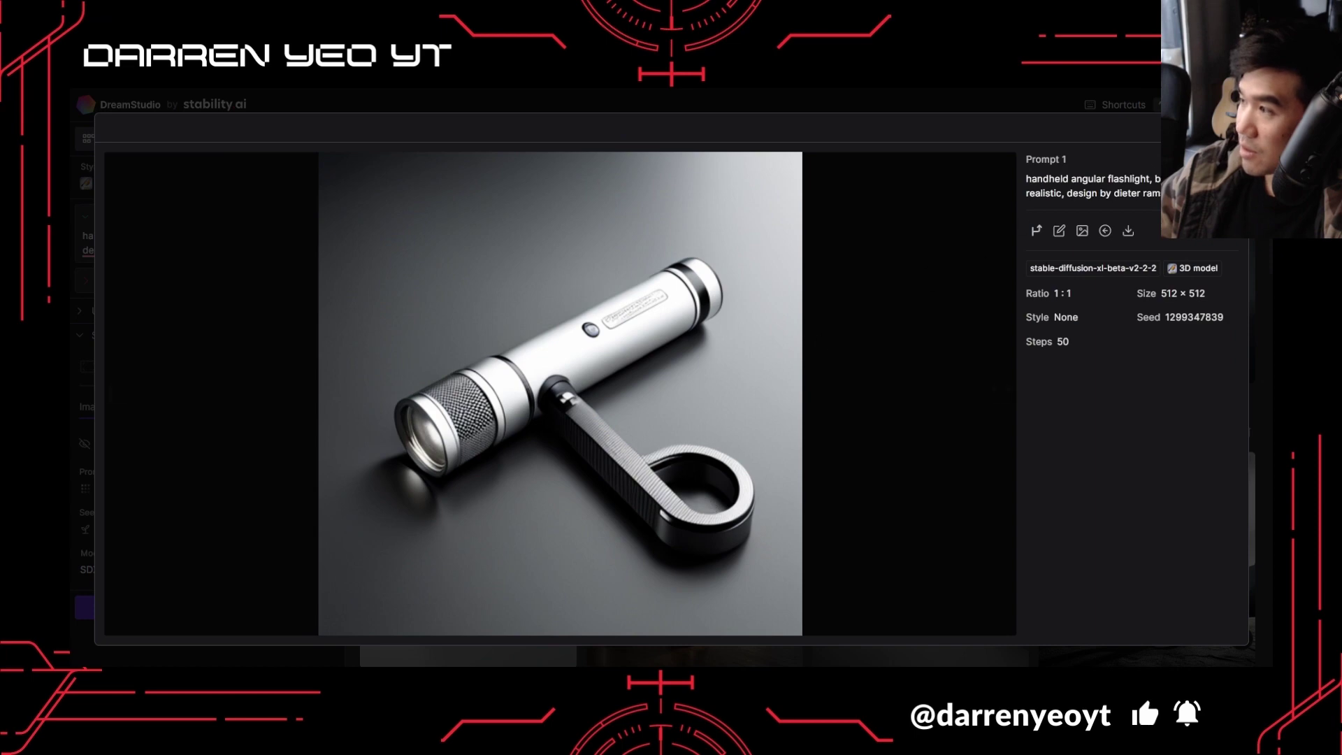
key(Escape)
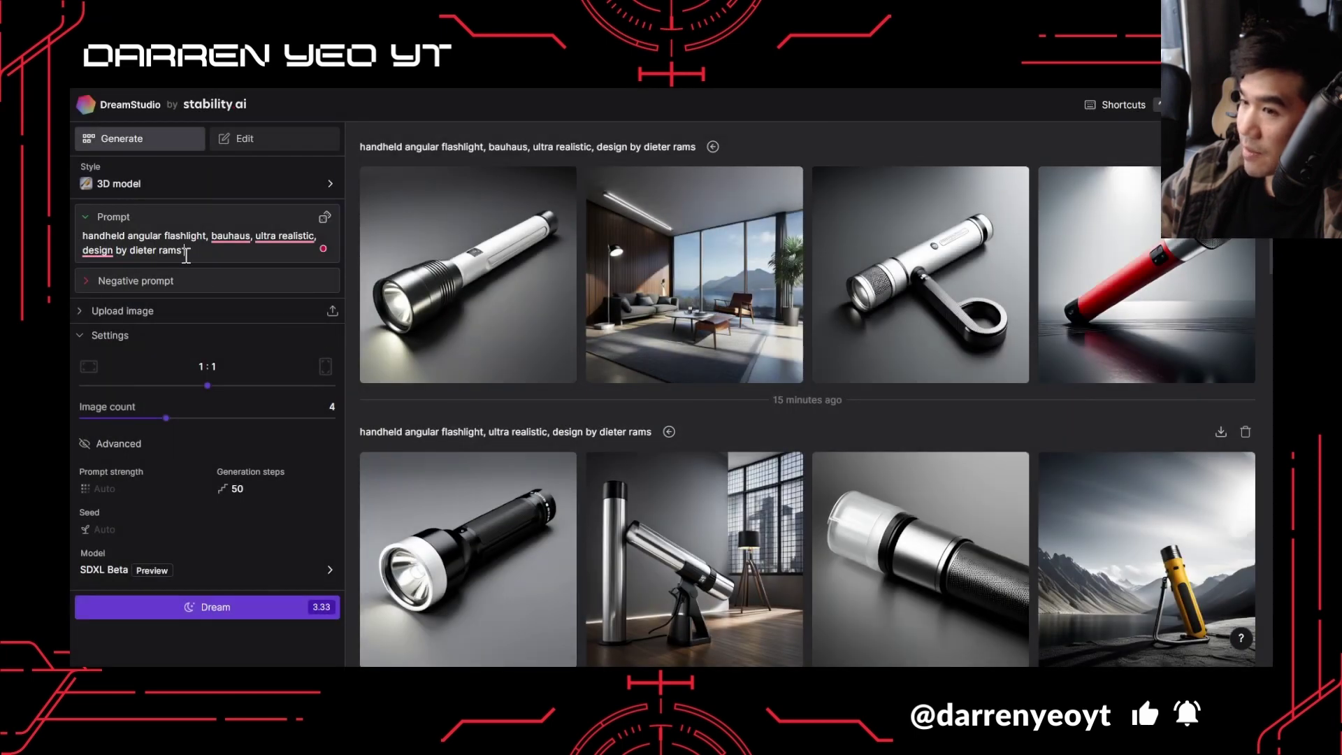
Generate images from the current angular flashlight prompt, and generate another set with the designer changed to James Dyson.
click(239, 607)
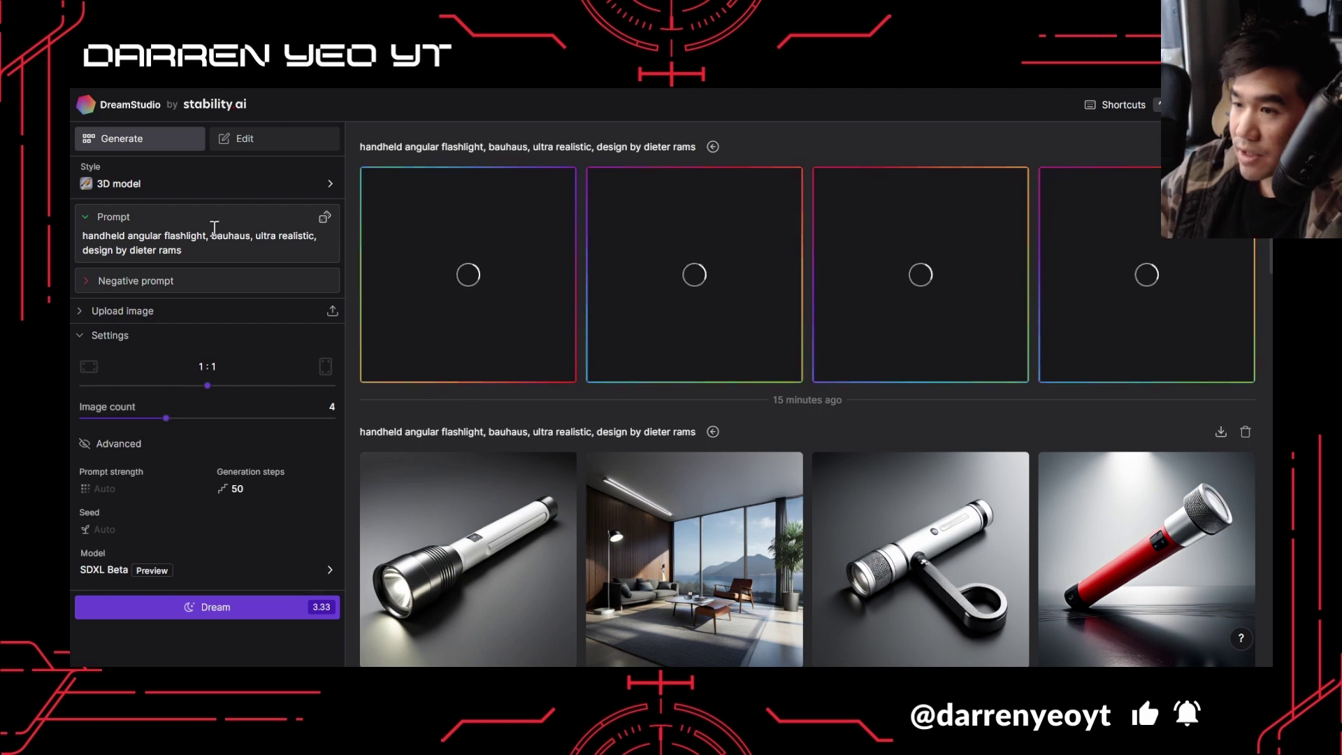
click(128, 239)
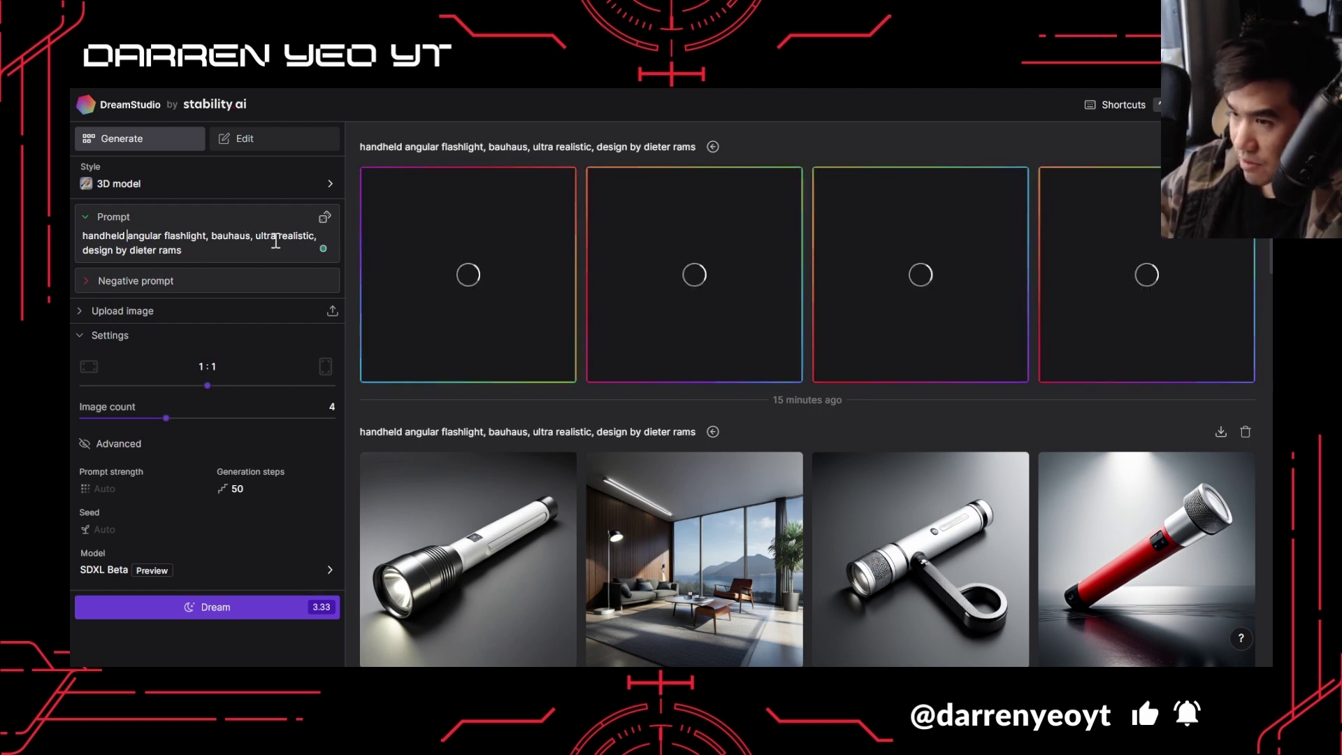
drag(184, 250, 128, 253)
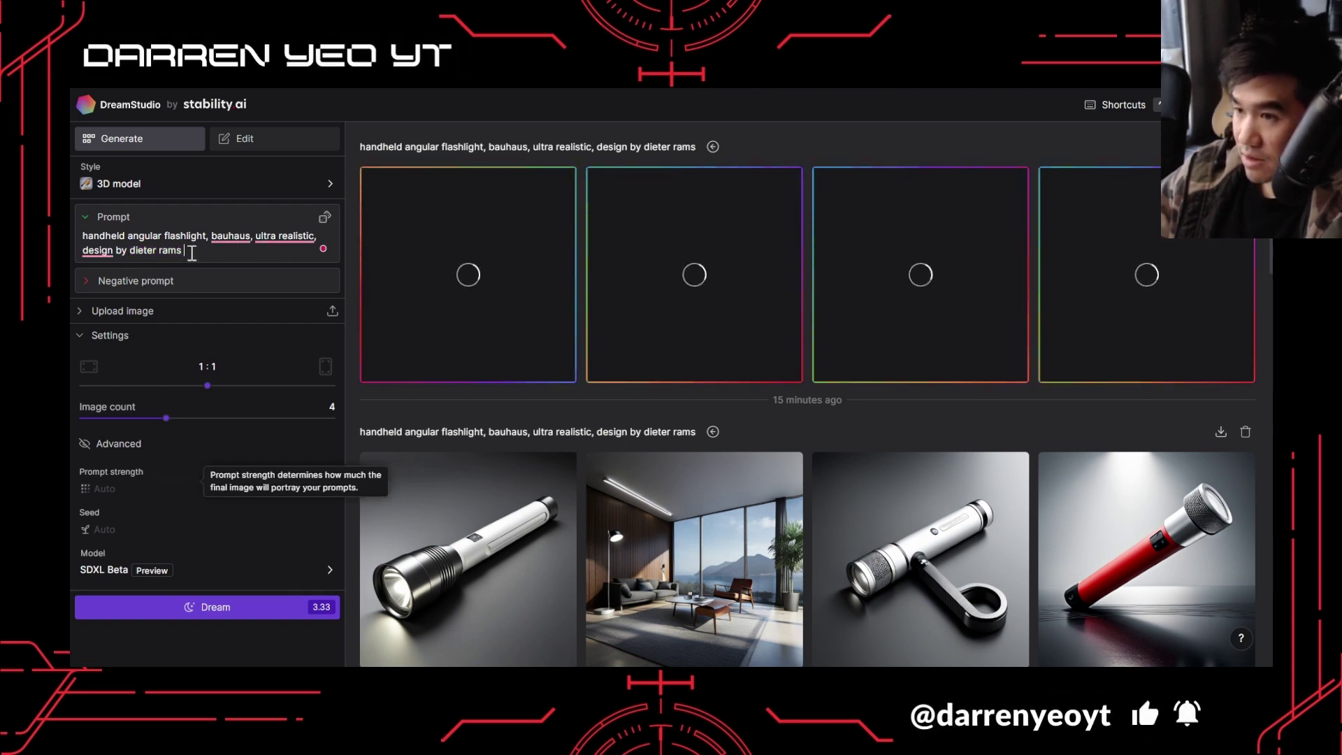
text(James Dyson)
key(Return)
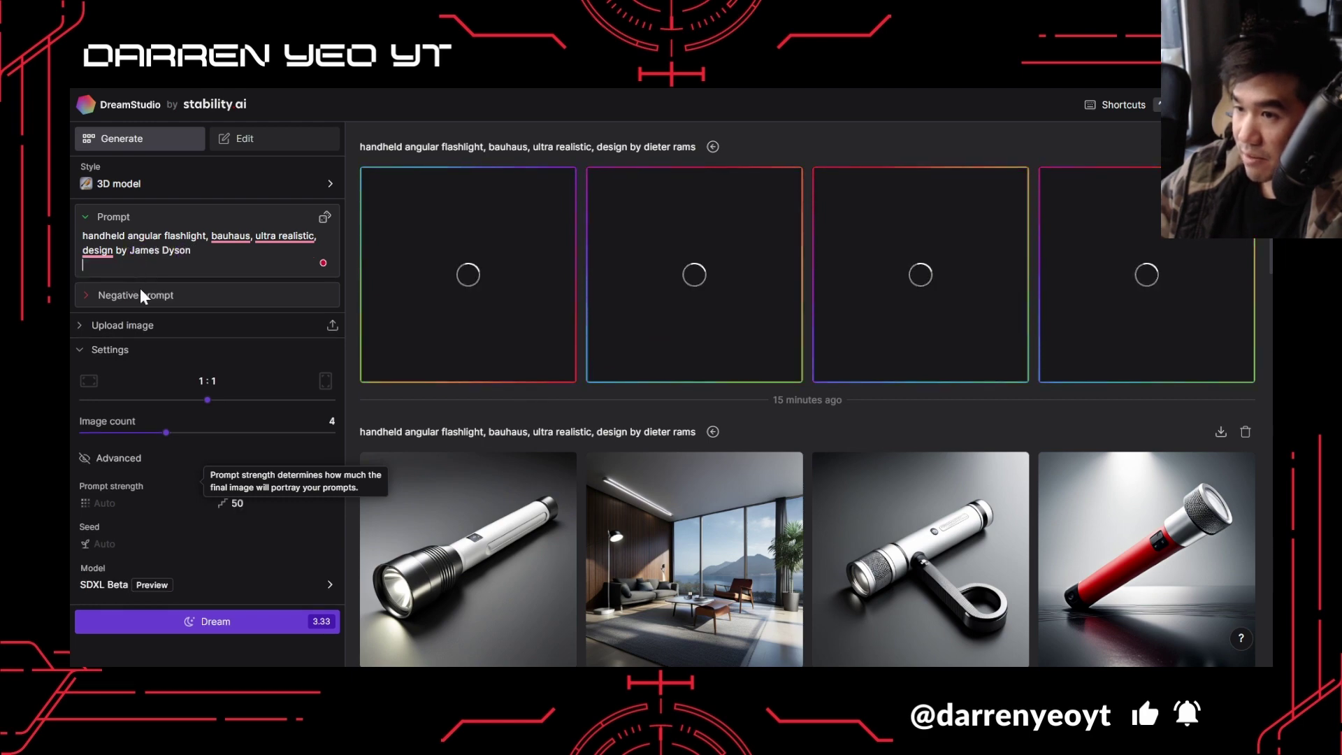
key(BackSpace)
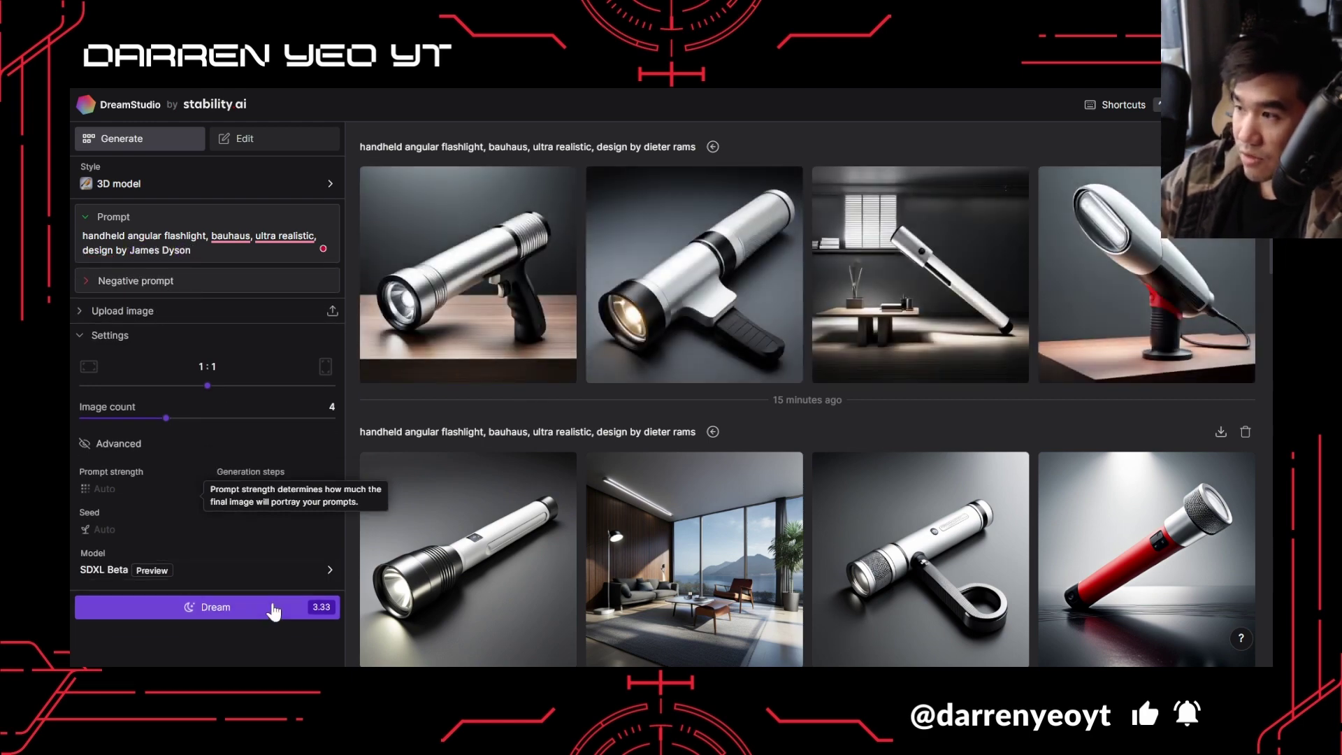
click(231, 620)
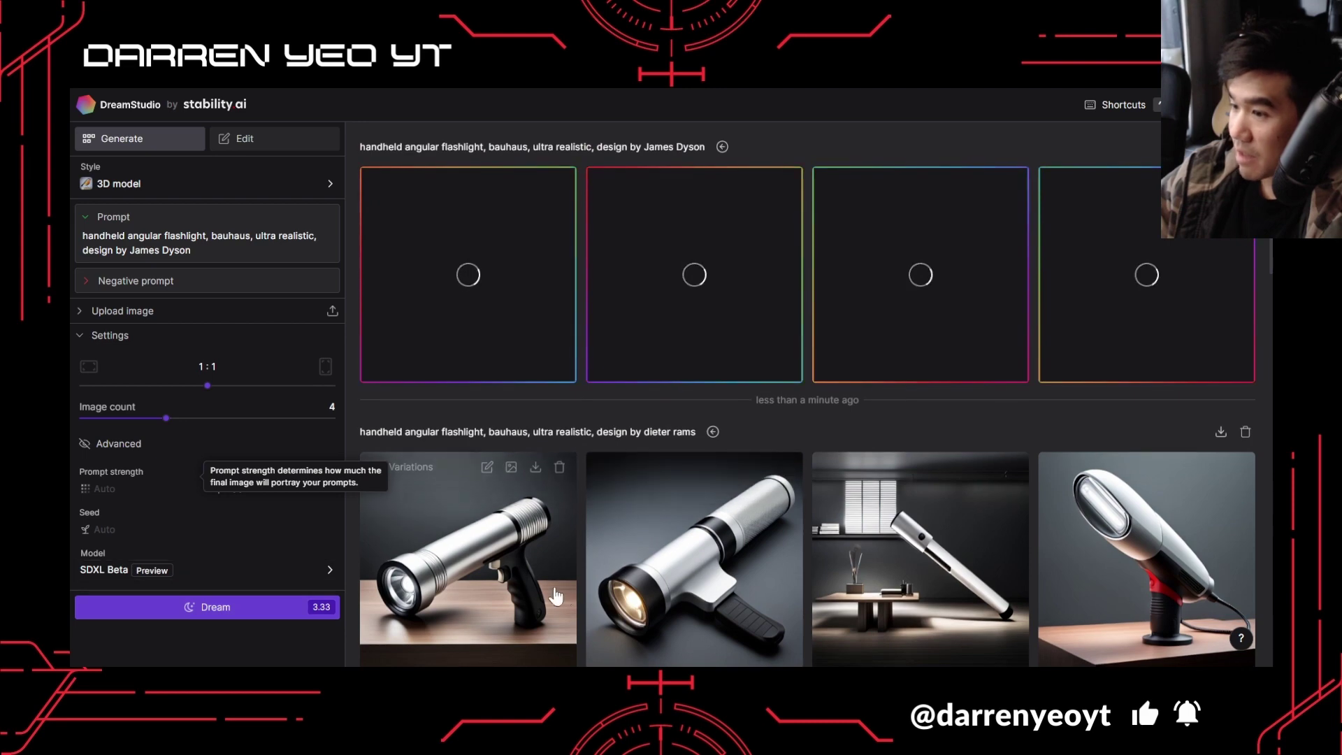
Examine the first three images of the newest Dieter Rams angular flashlight set enlarged, one after another.
scroll(490, 481, down, 2)
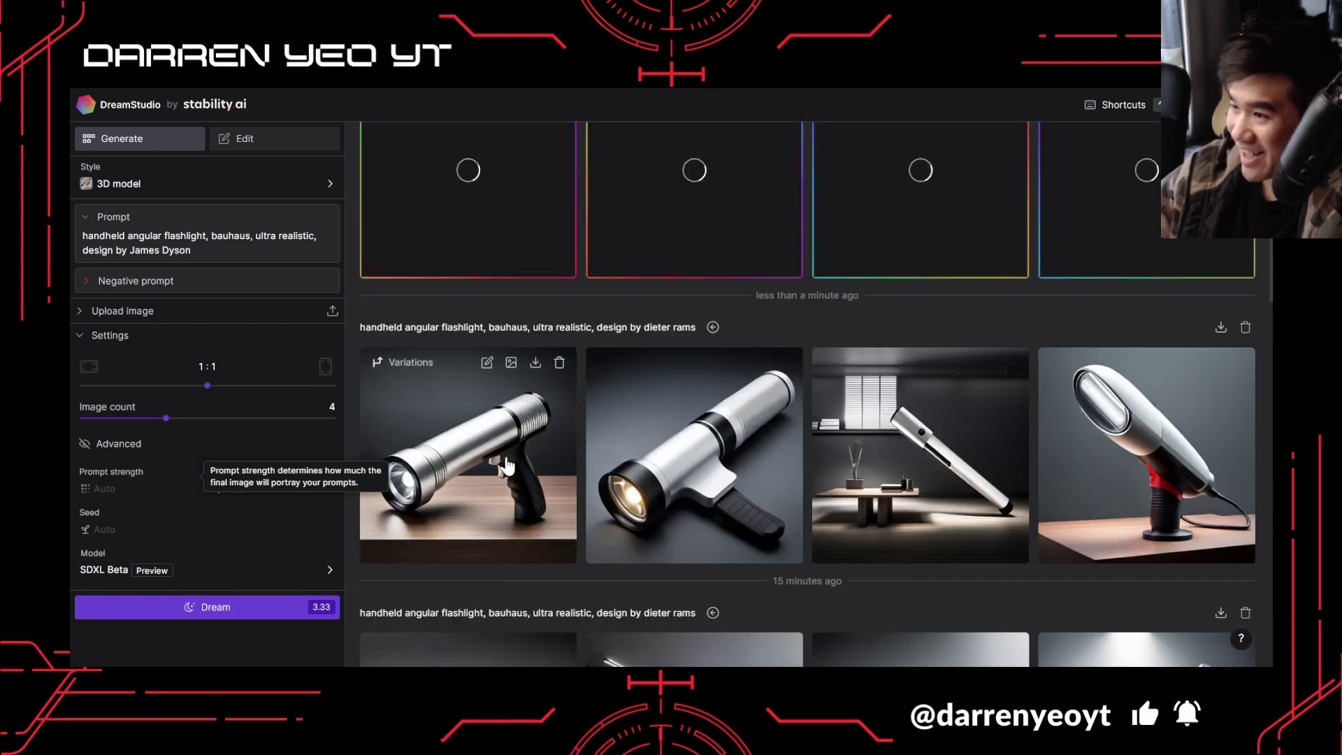
click(498, 481)
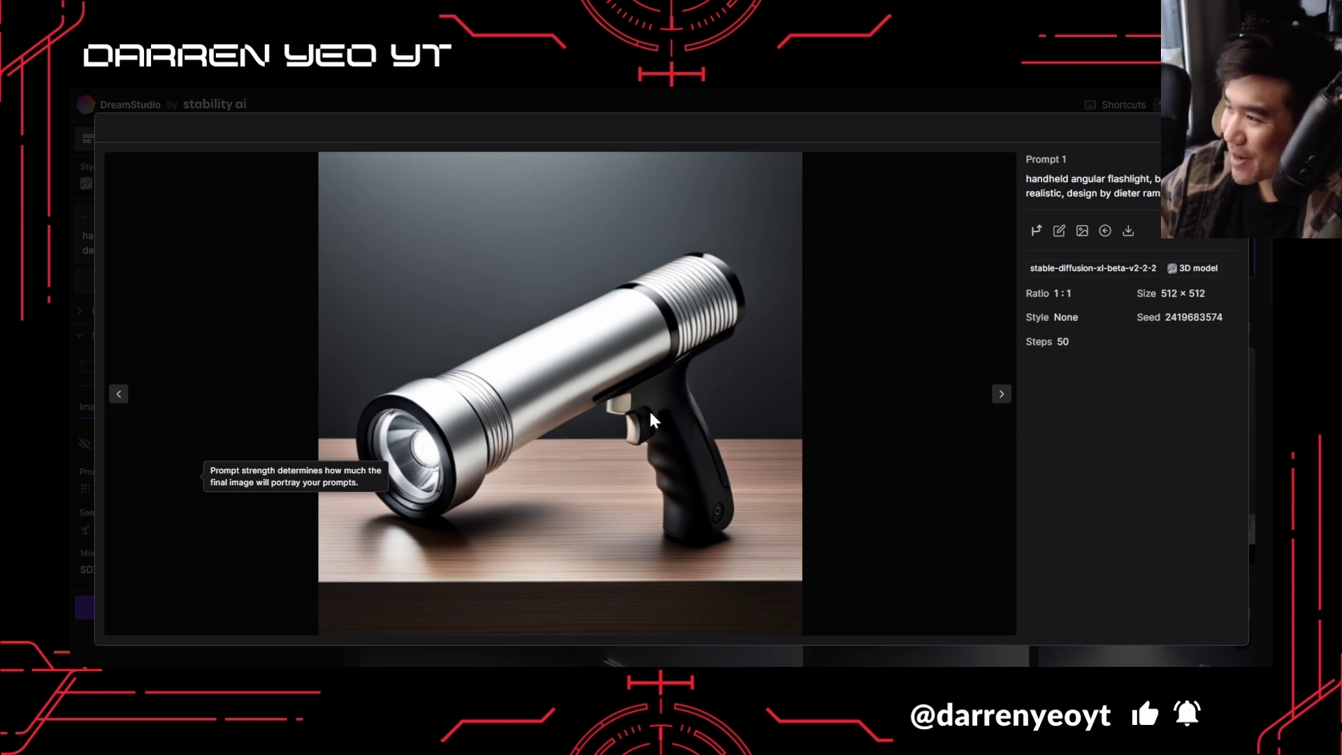
key(Escape)
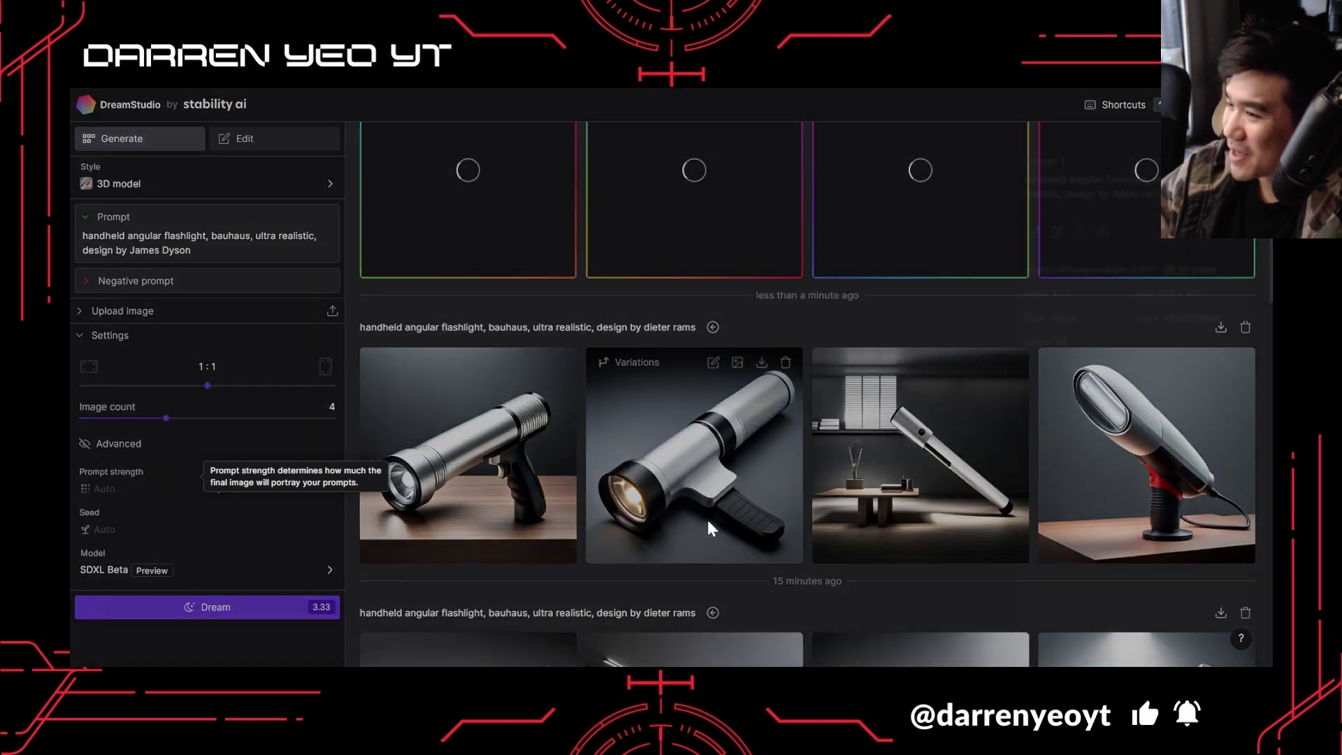
click(707, 517)
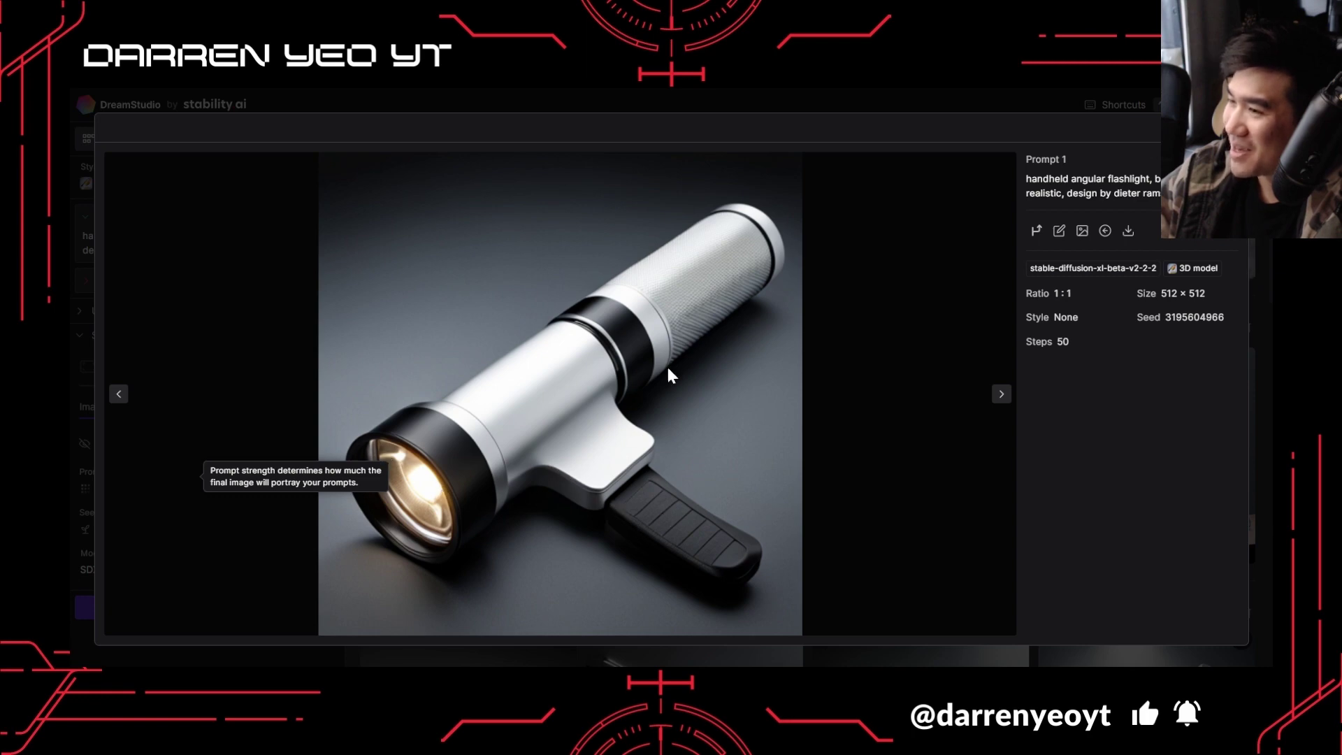
key(Escape)
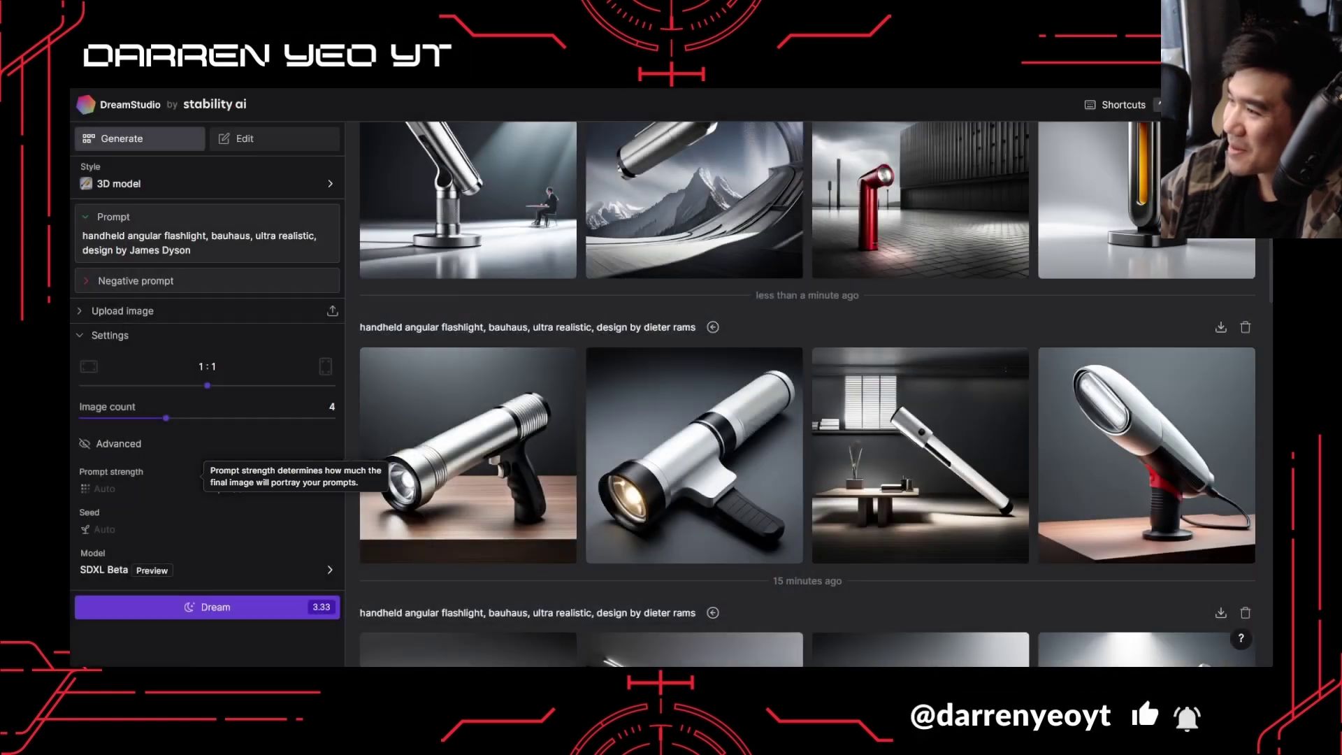
click(954, 470)
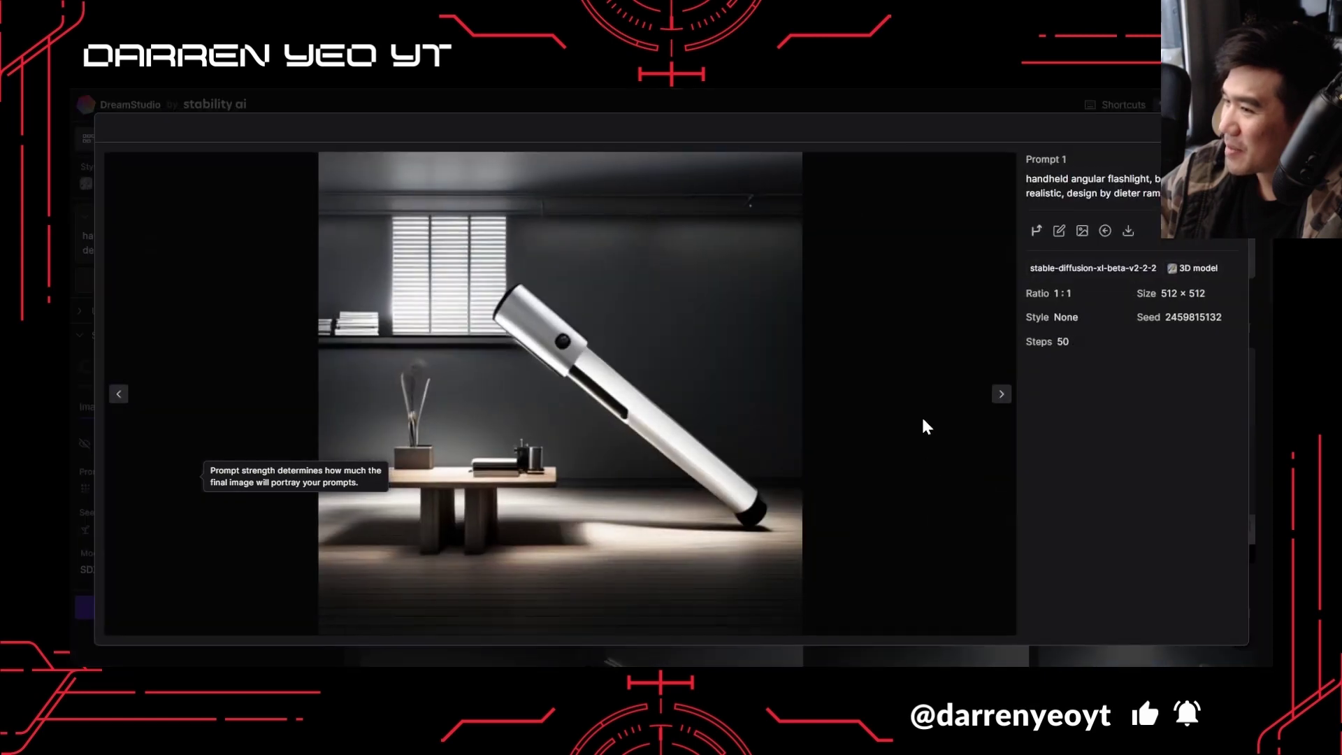
key(Escape)
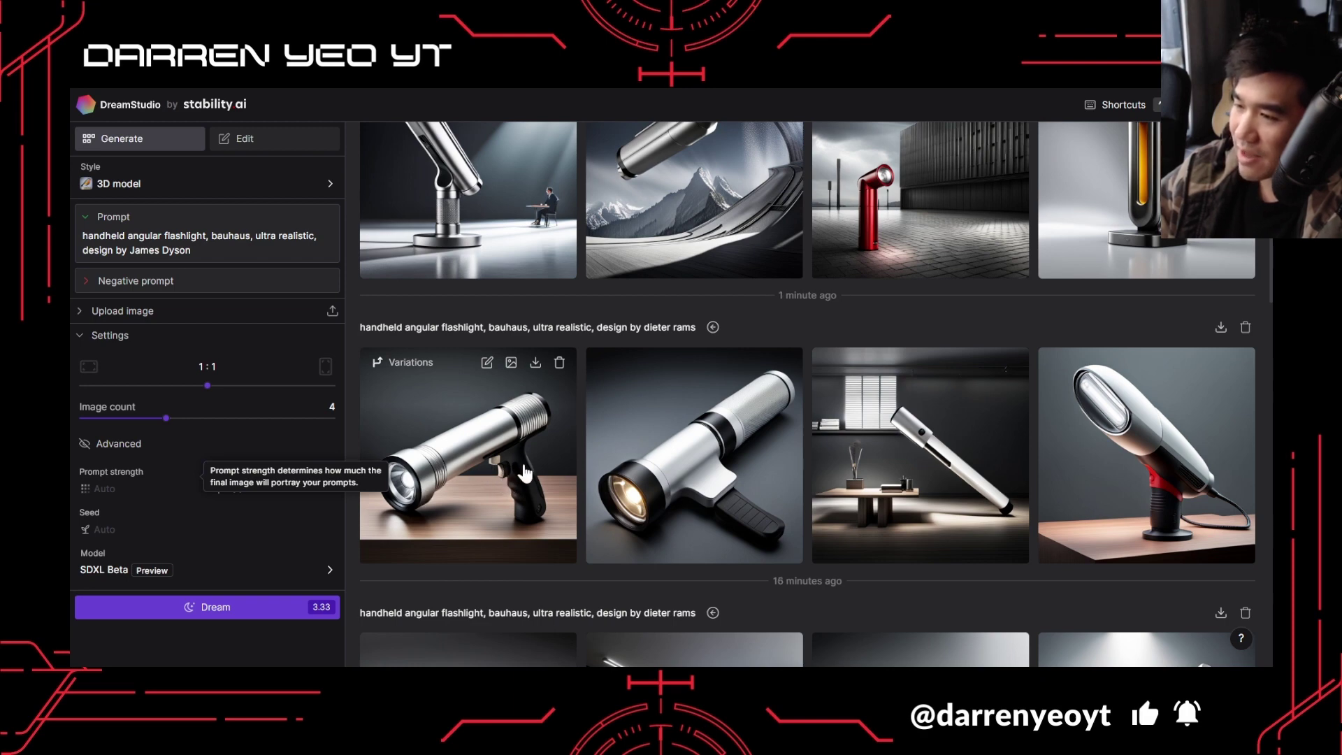
View the first image of the James Dyson flashlight set enlarged.
scroll(629, 432, up, 2)
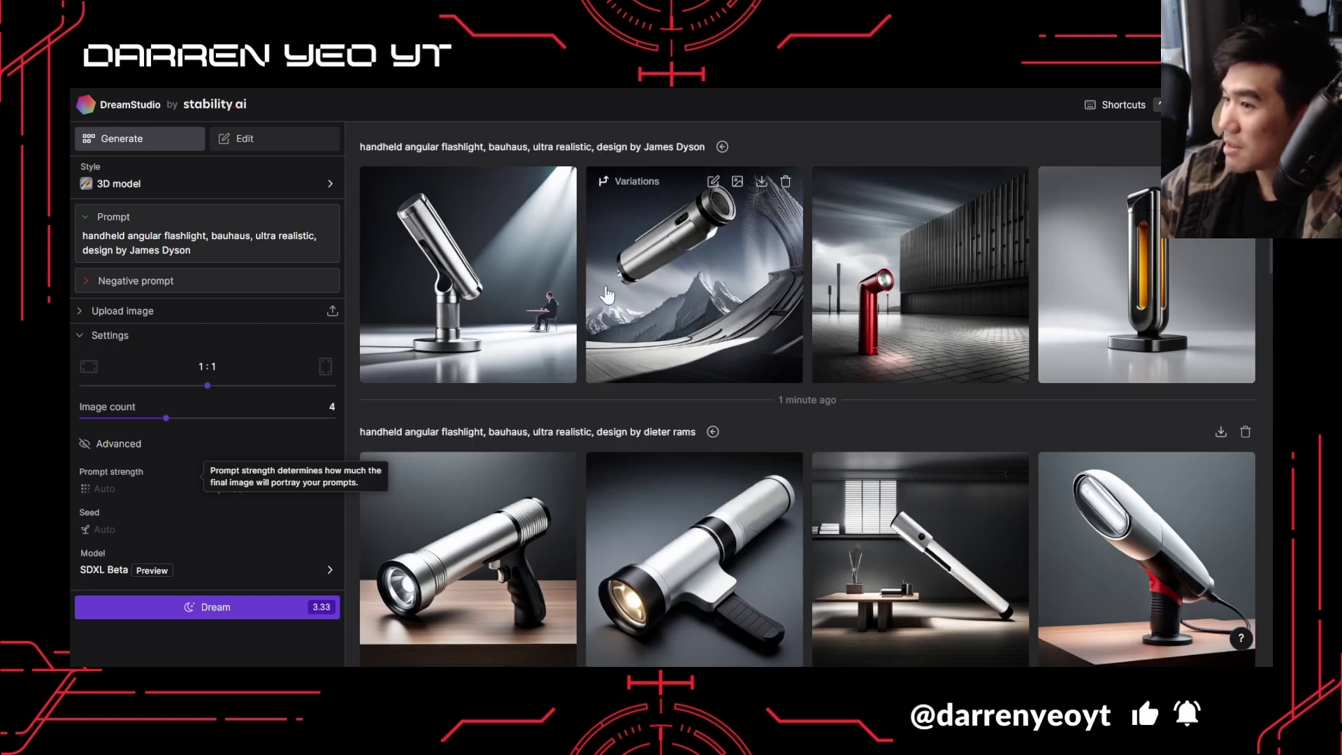
click(468, 314)
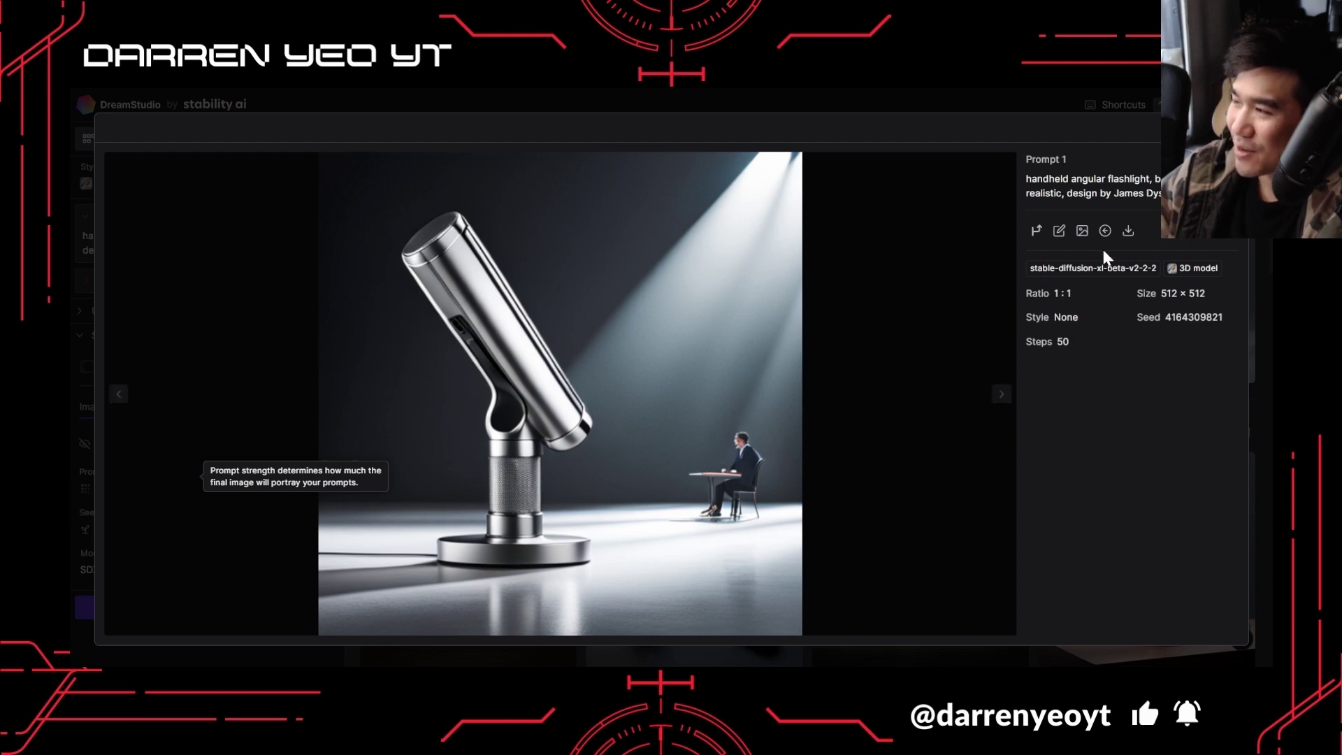
key(Escape)
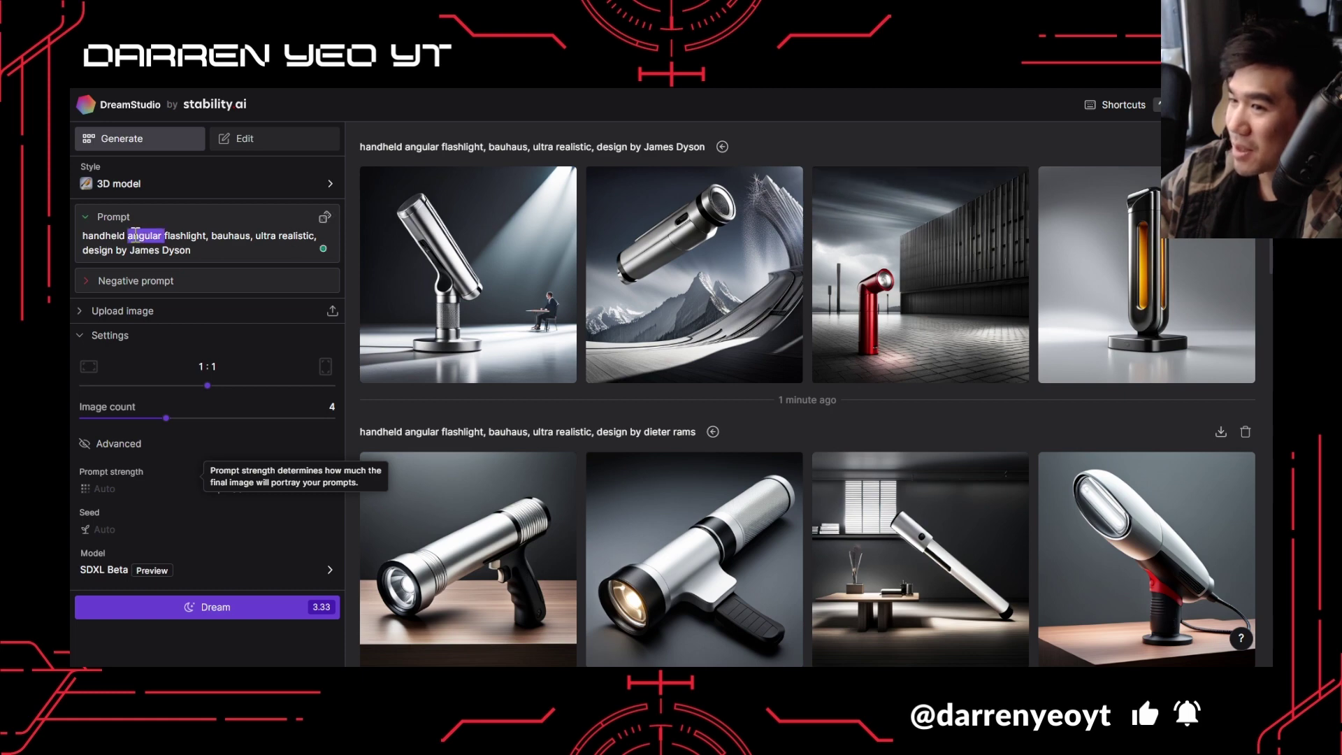
Remove "angular" and "bauhaus" from the flashlight prompt and generate a new set of images designed by James Dyson.
key(BackSpace)
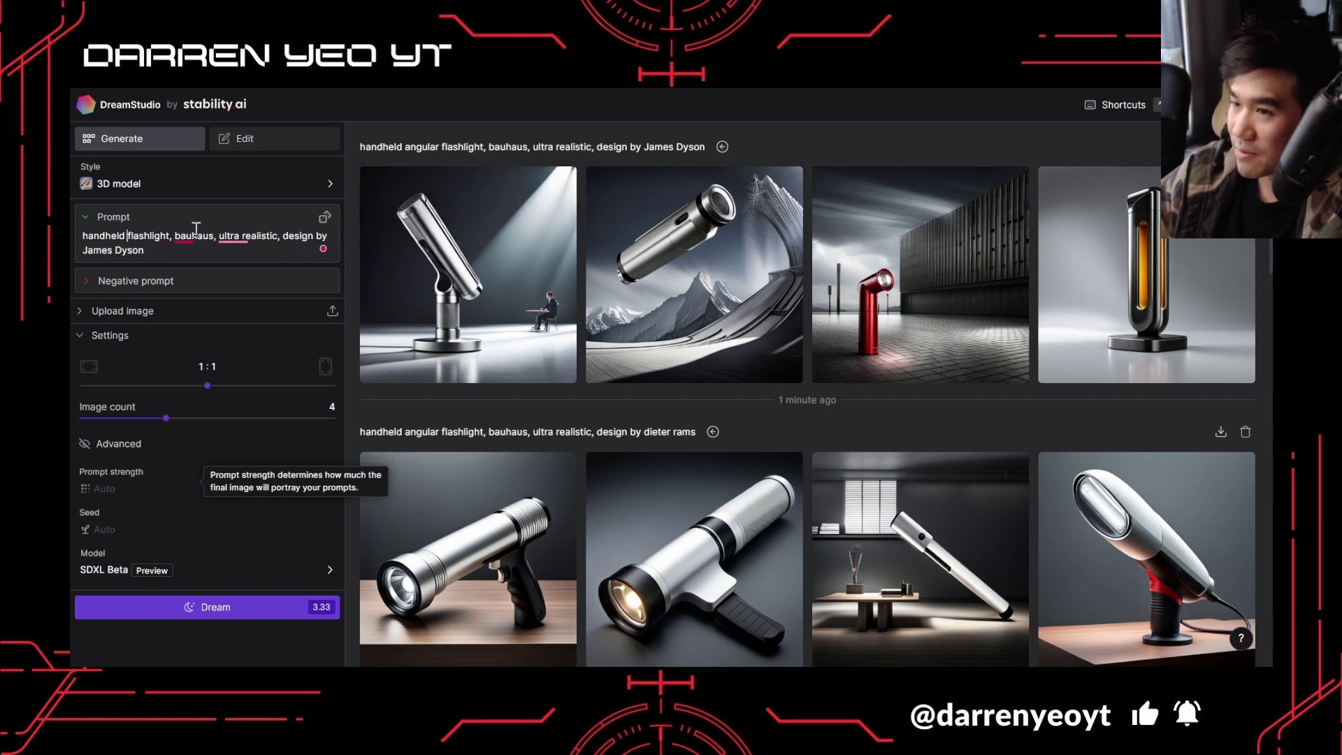
double_click(190, 233)
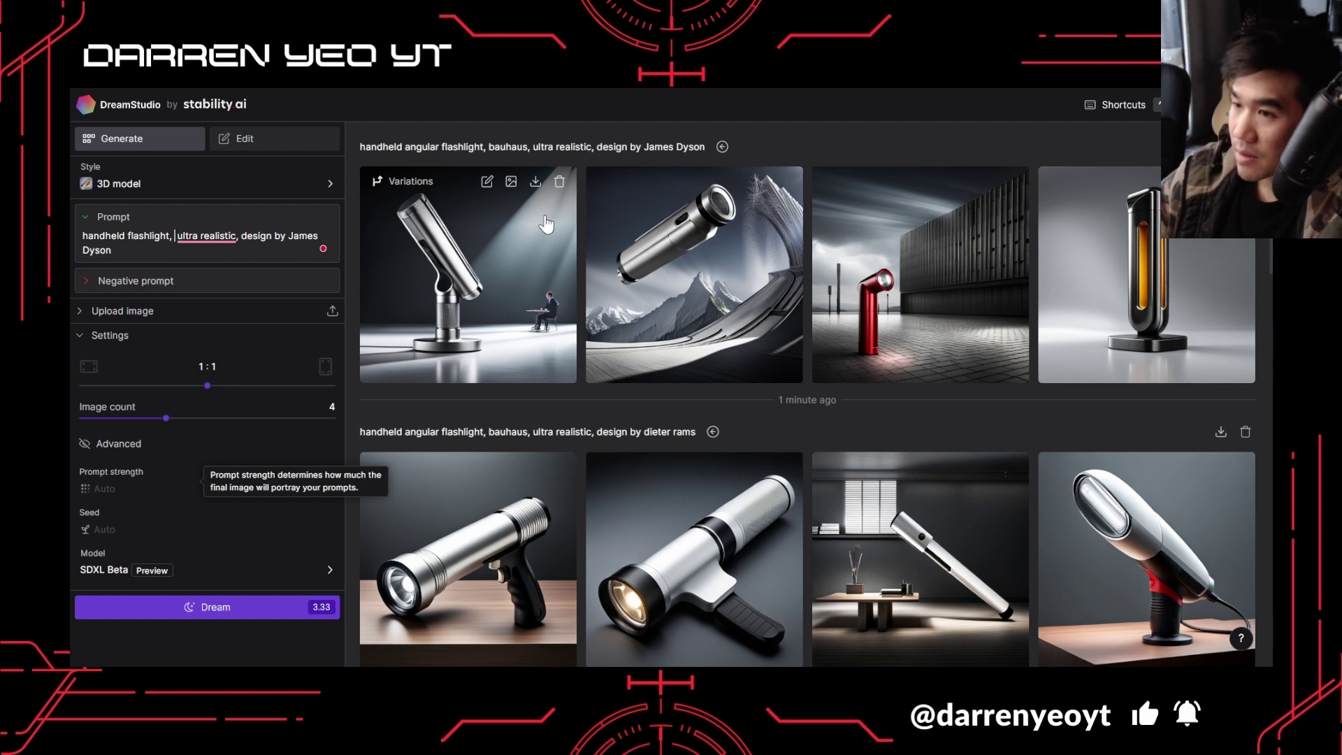
click(216, 614)
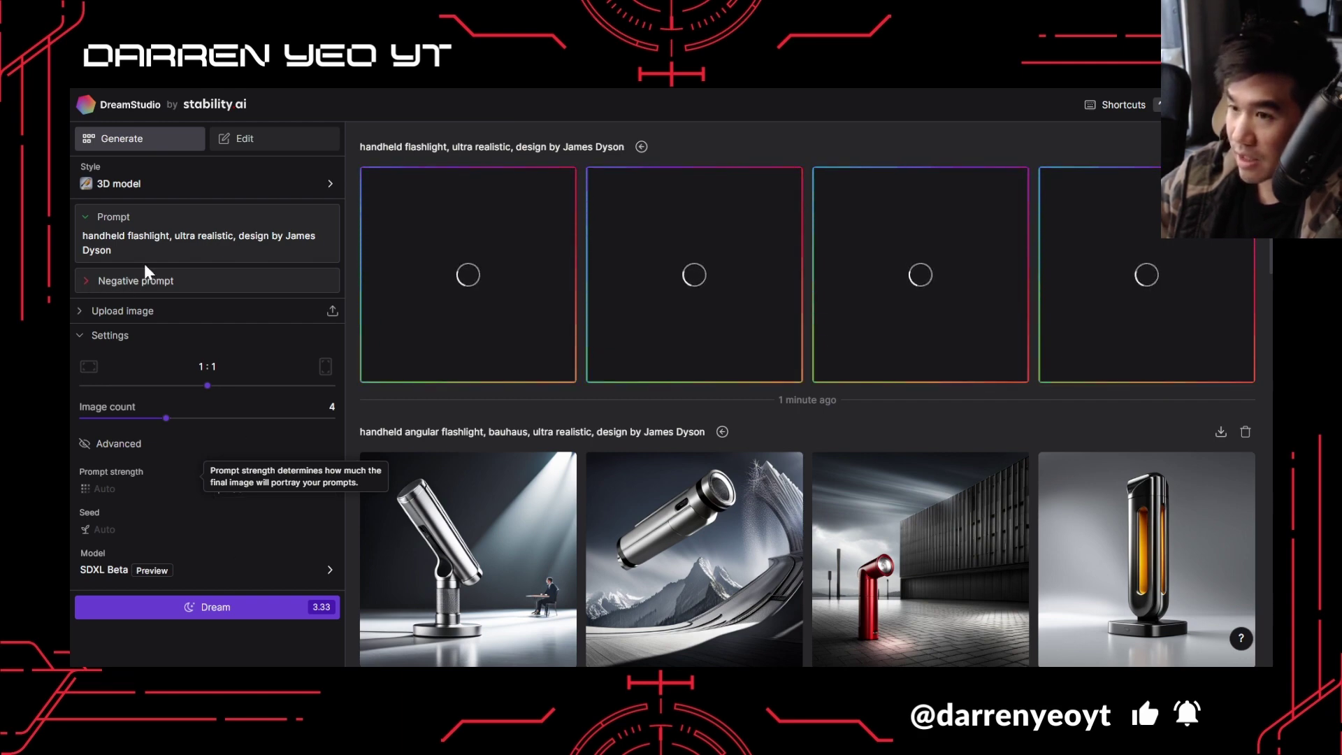
Change the designer in the prompt to Charles and Ray Eames and generate a new set of images.
drag(285, 242, 332, 256)
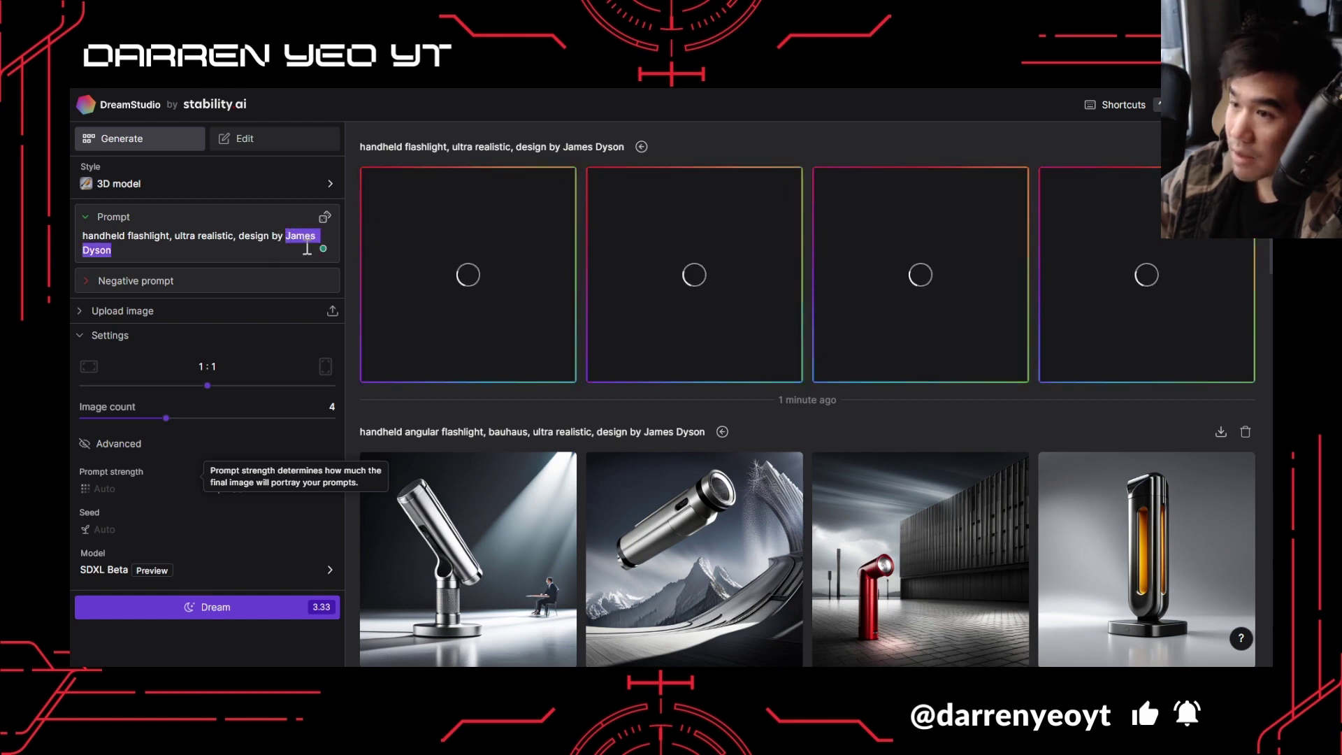
text(Charles and Ray Eames)
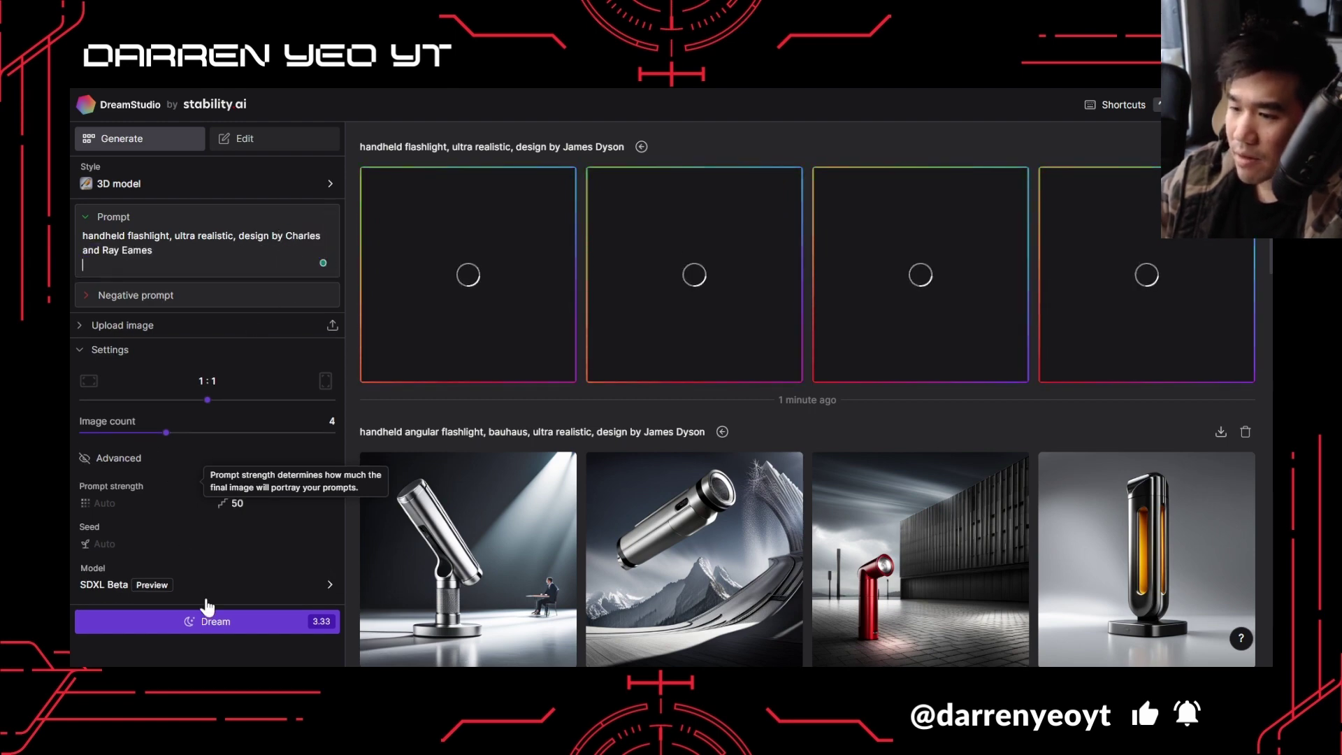
click(226, 623)
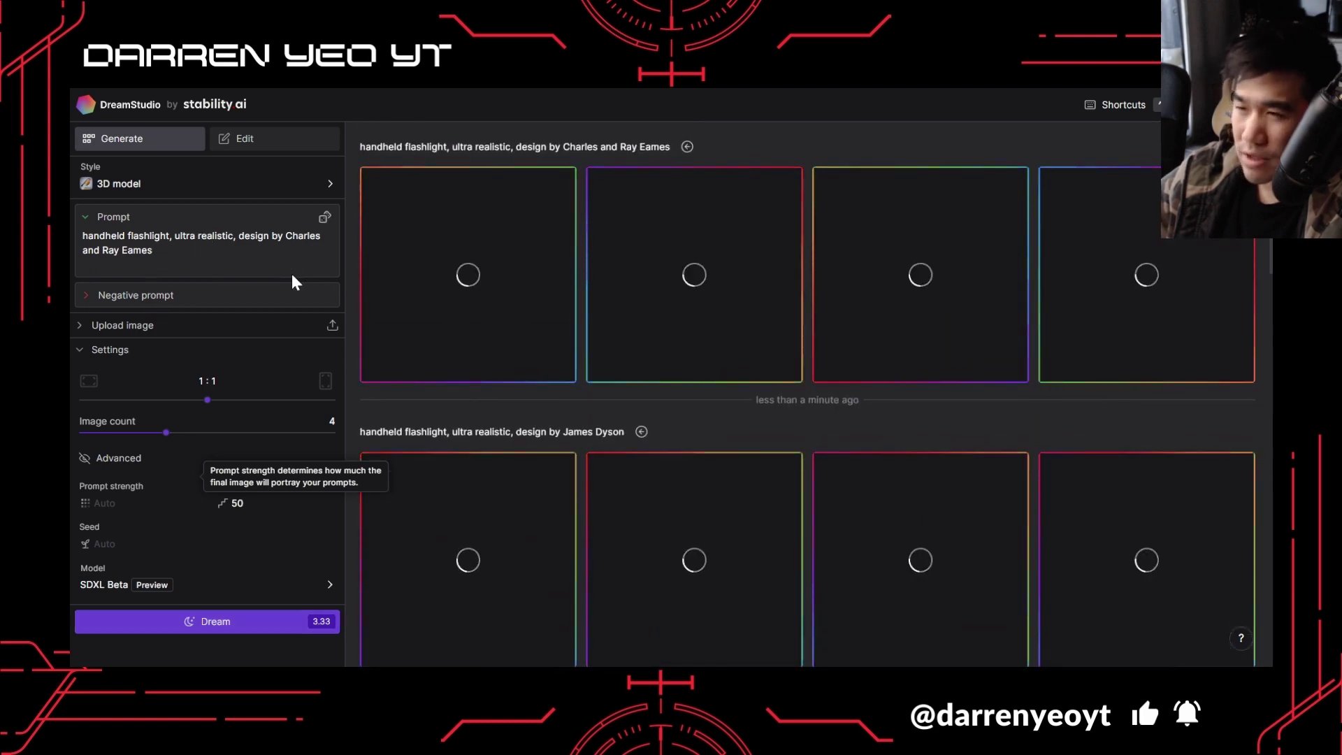
Add "futuristic," before "ultra realistic" in the Charles and Ray Eames prompt and generate another set of images.
click(174, 235)
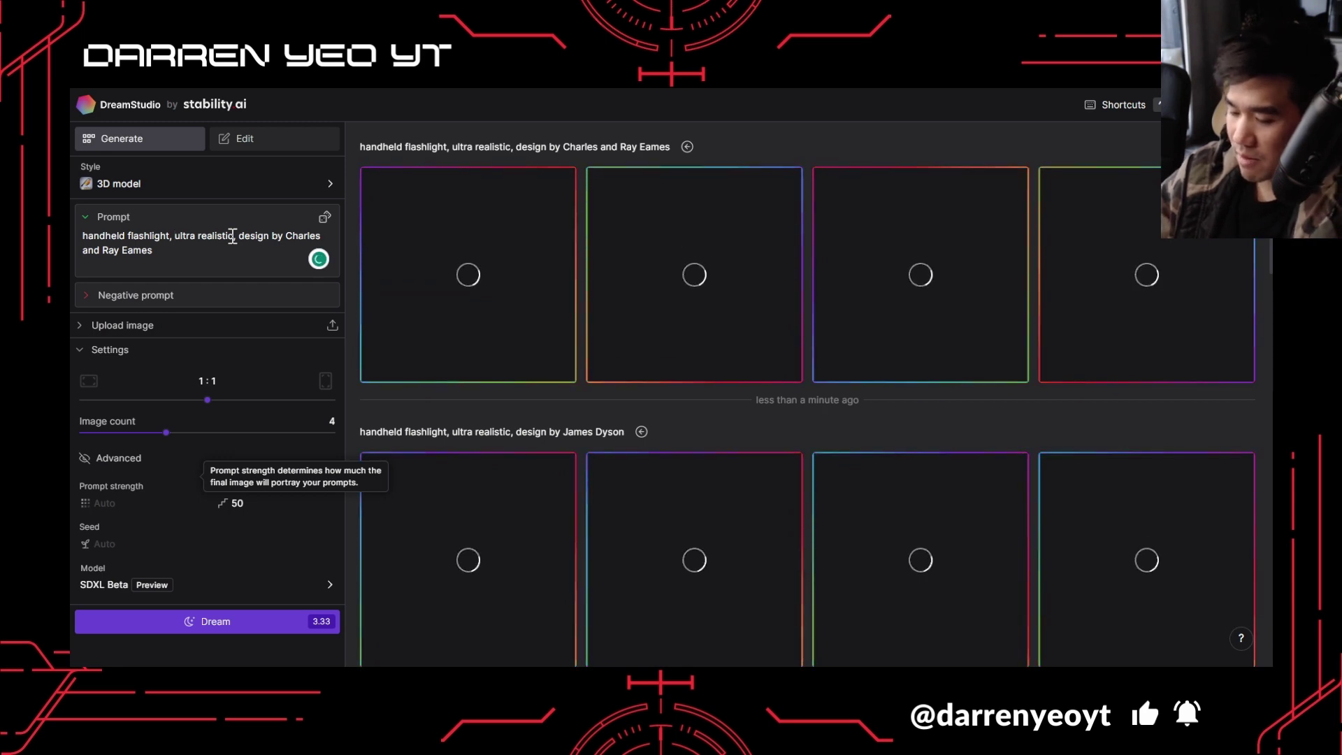
text(fut)
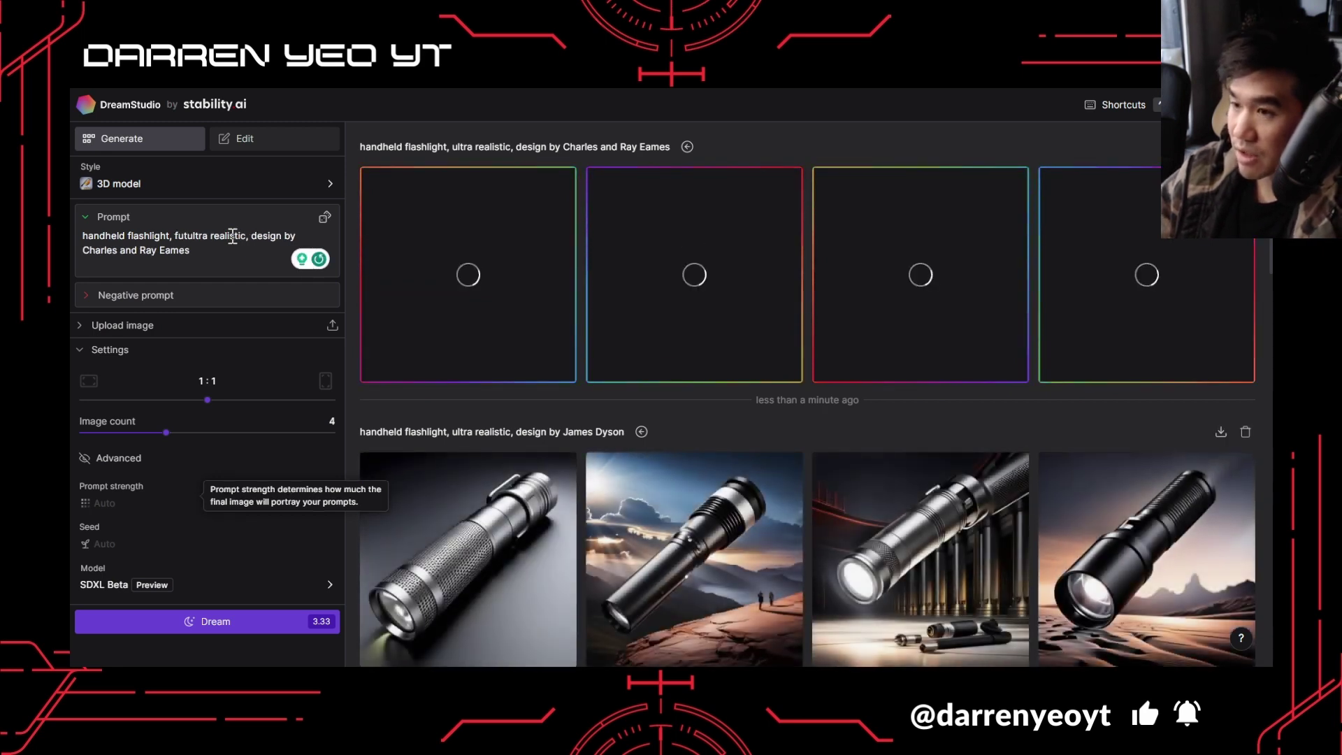
text(uristic)
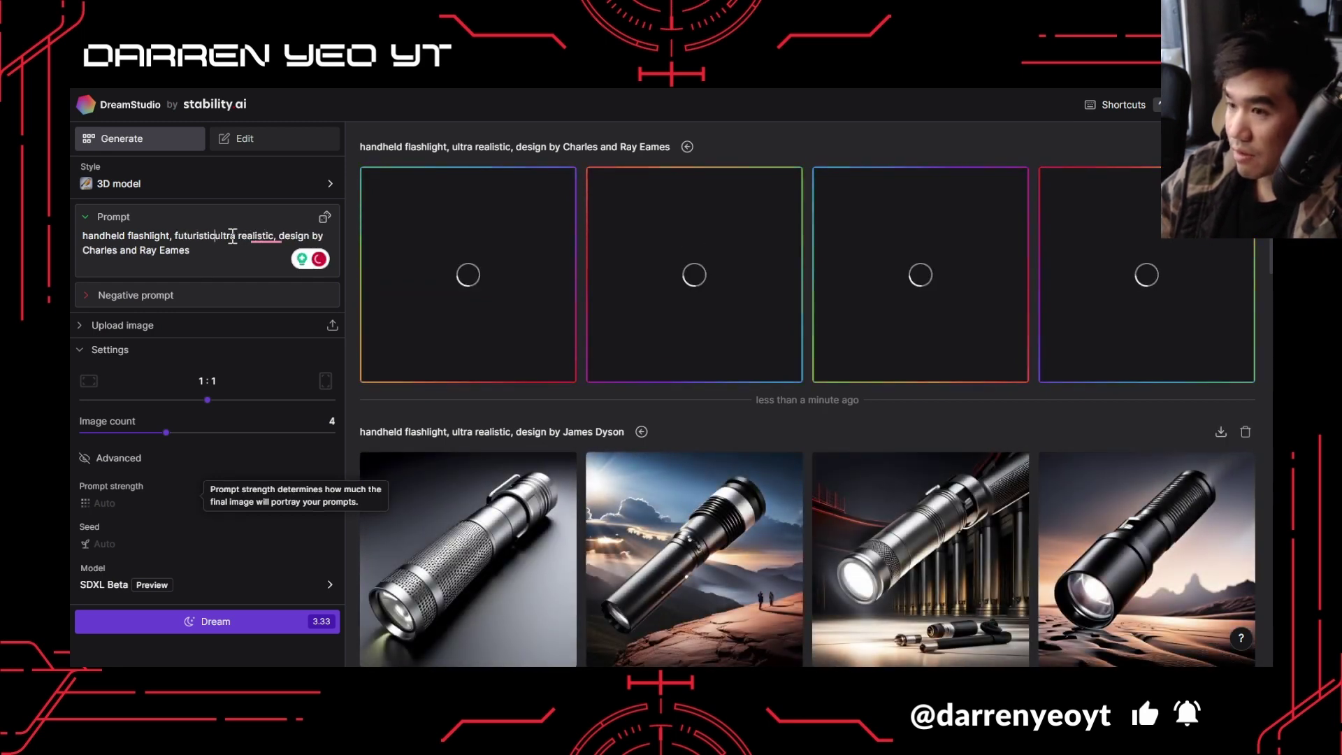
text(,)
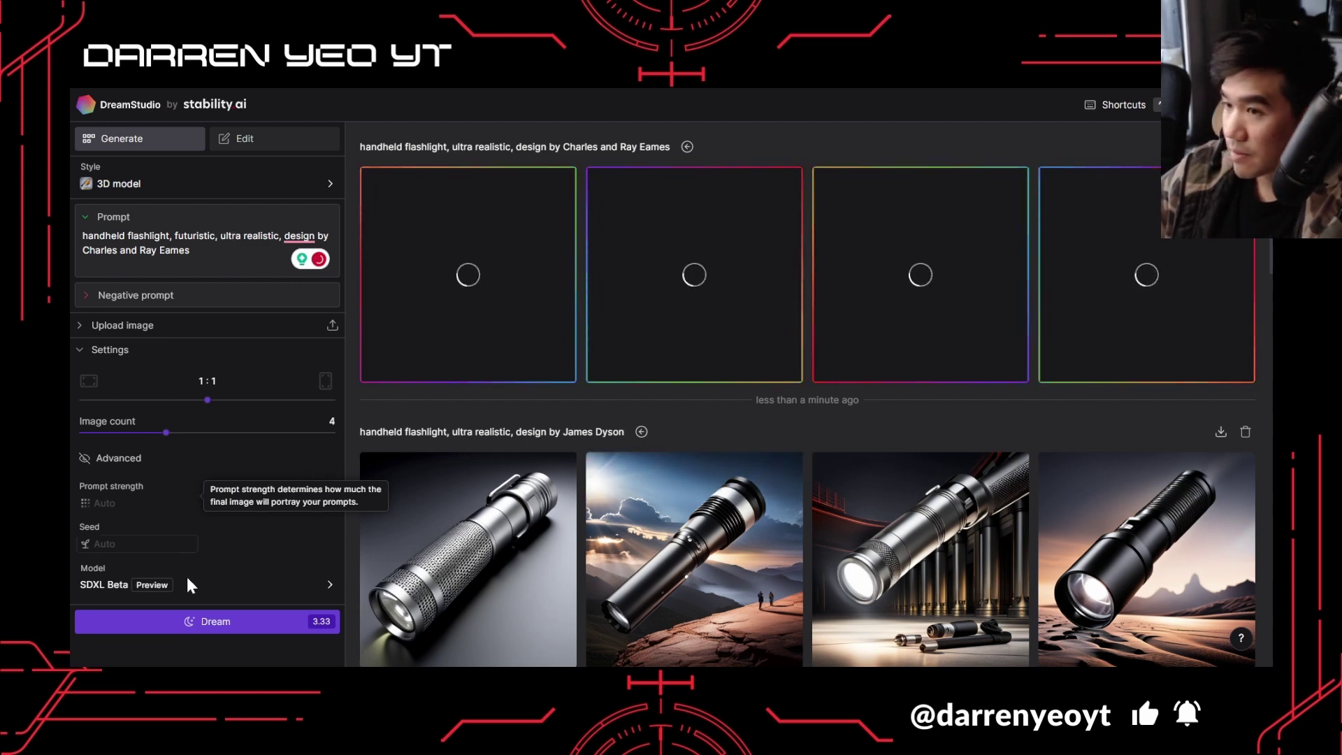
click(210, 621)
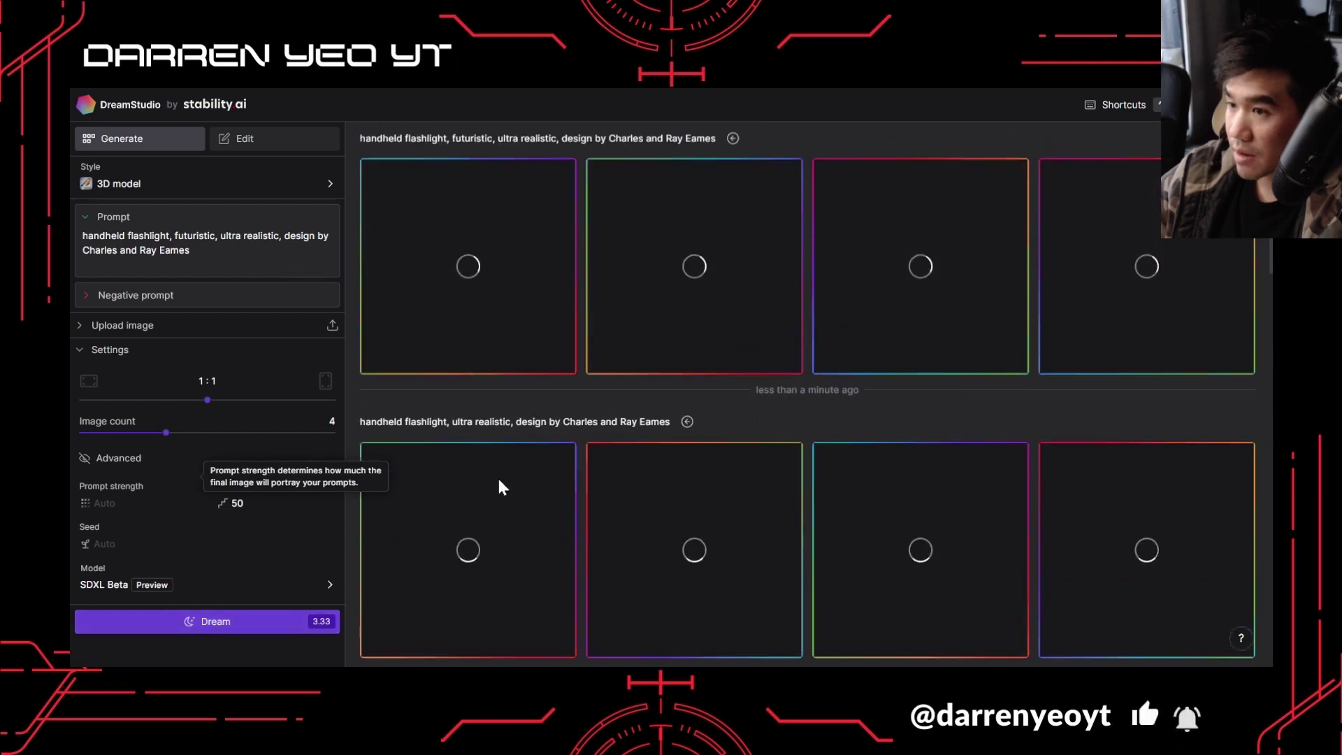
Look through the generated flashlight sets and view the second image of the futuristic Charles and Ray Eames set enlarged.
scroll(737, 473, down, 10)
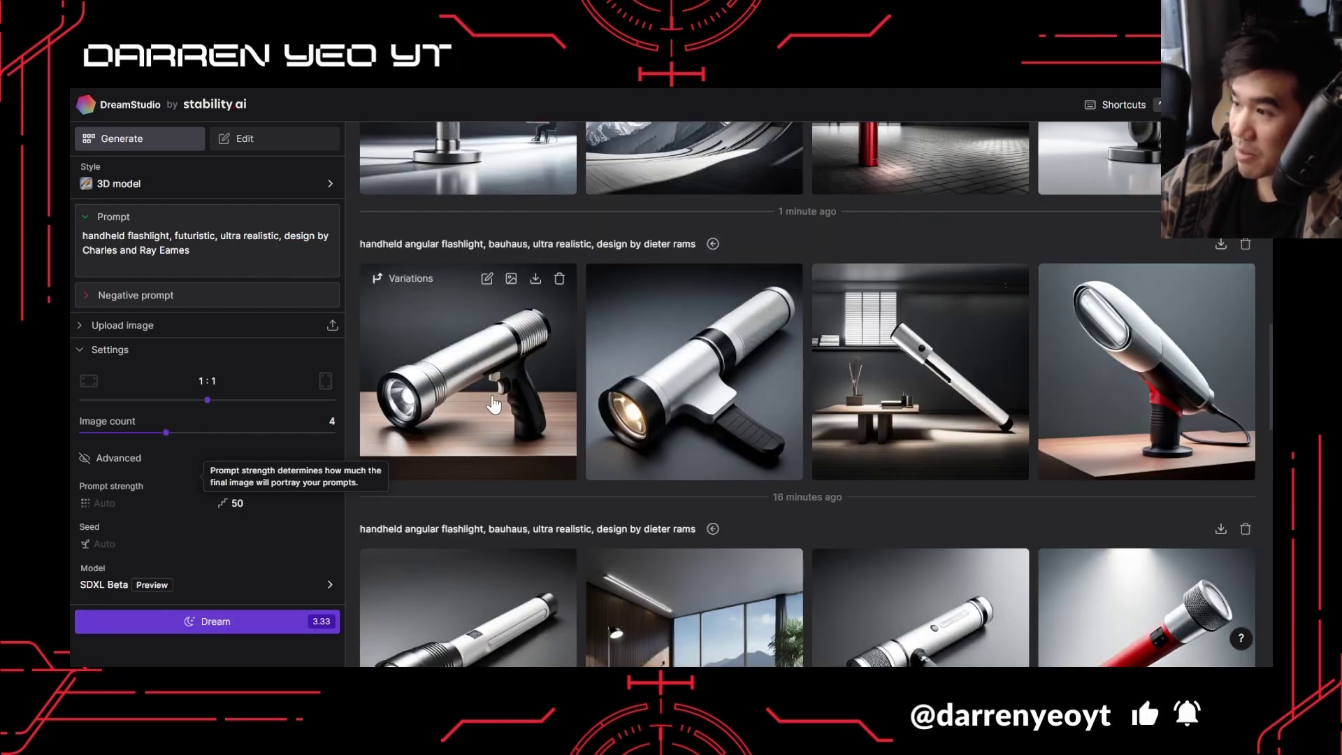
scroll(495, 395, up, 10)
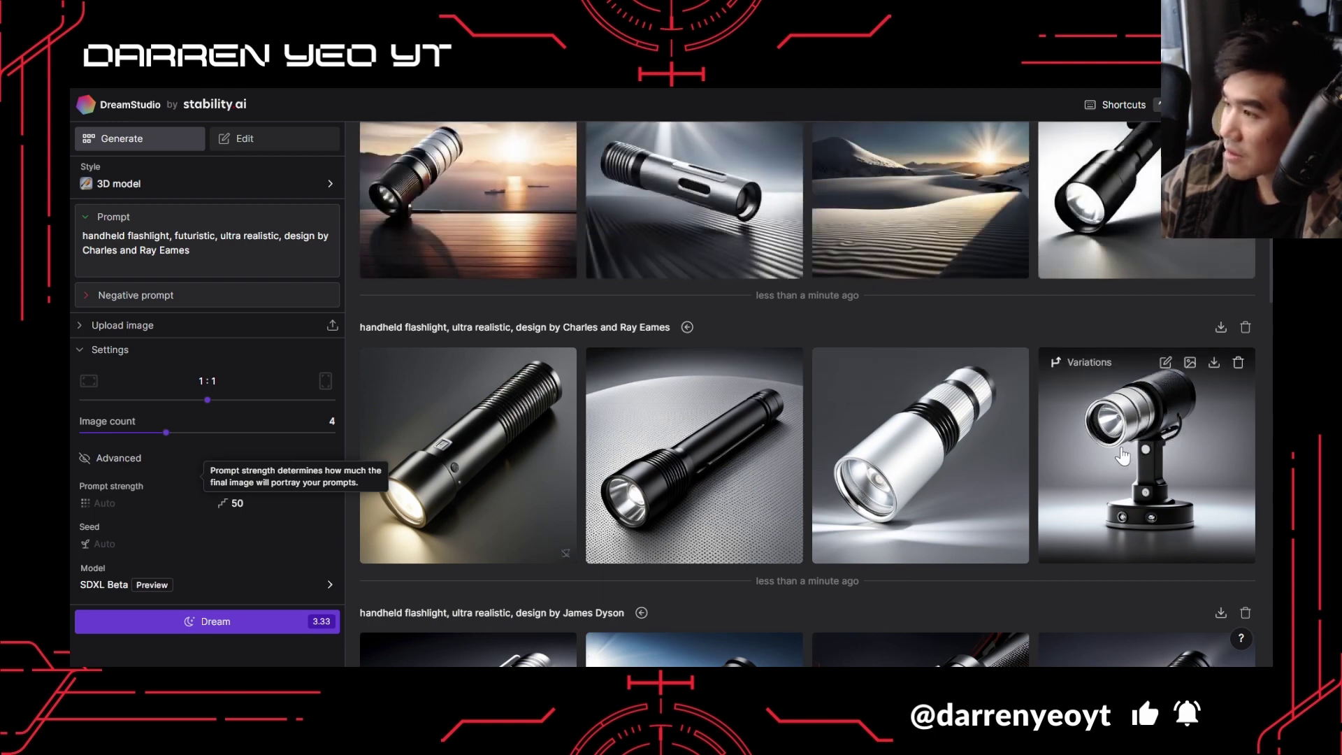
scroll(1098, 434, up, 2)
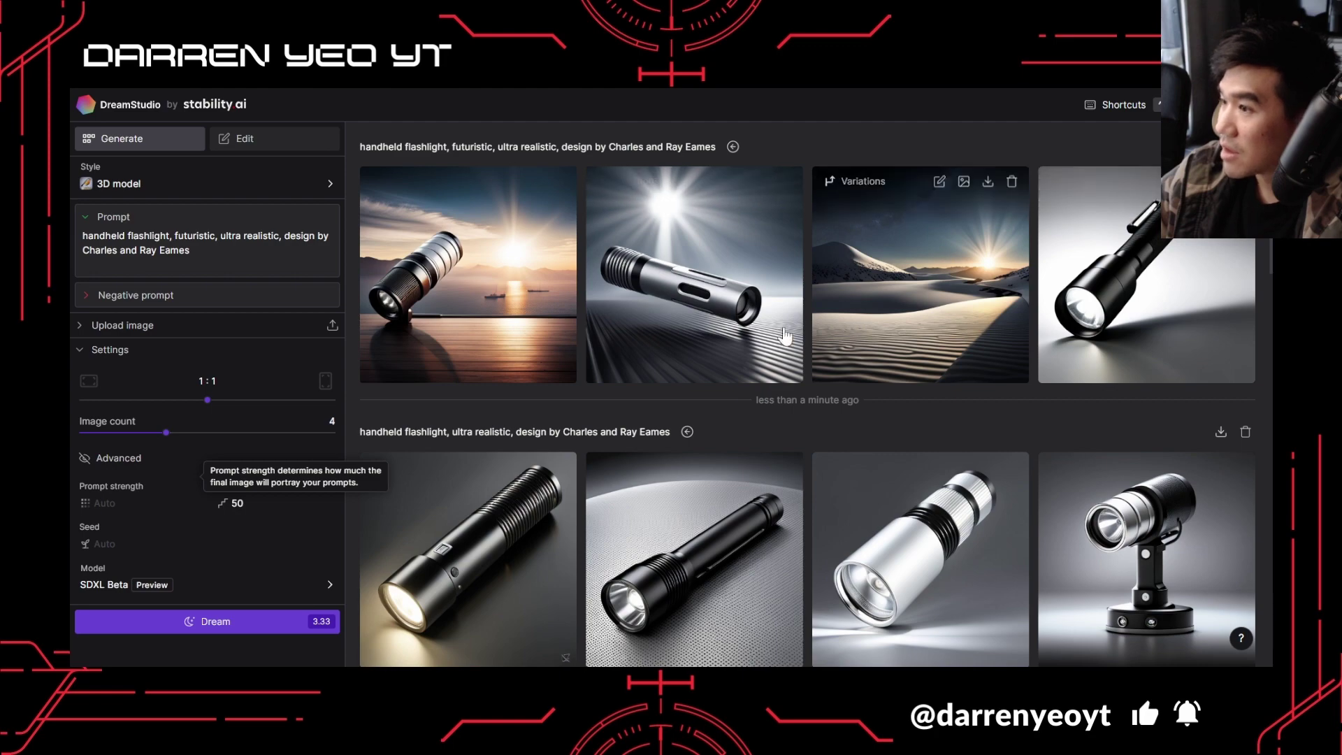
click(674, 306)
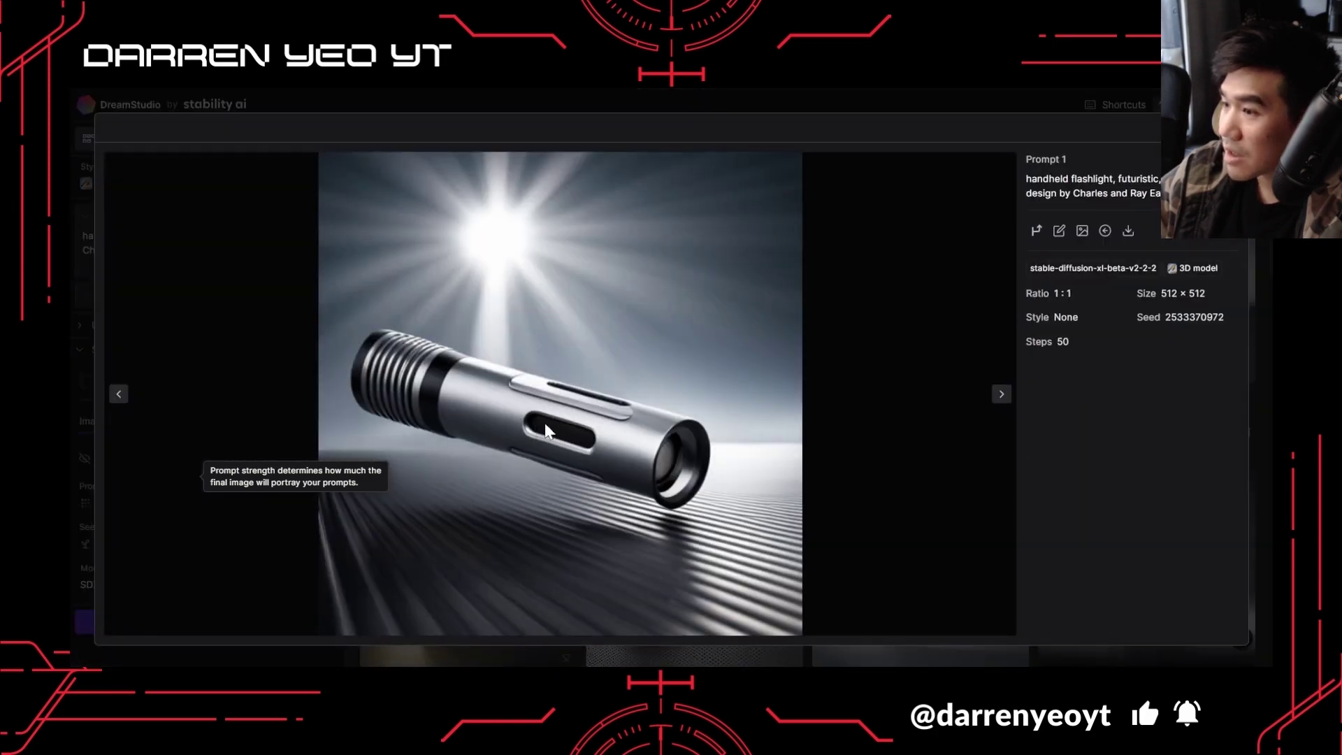
click(1234, 128)
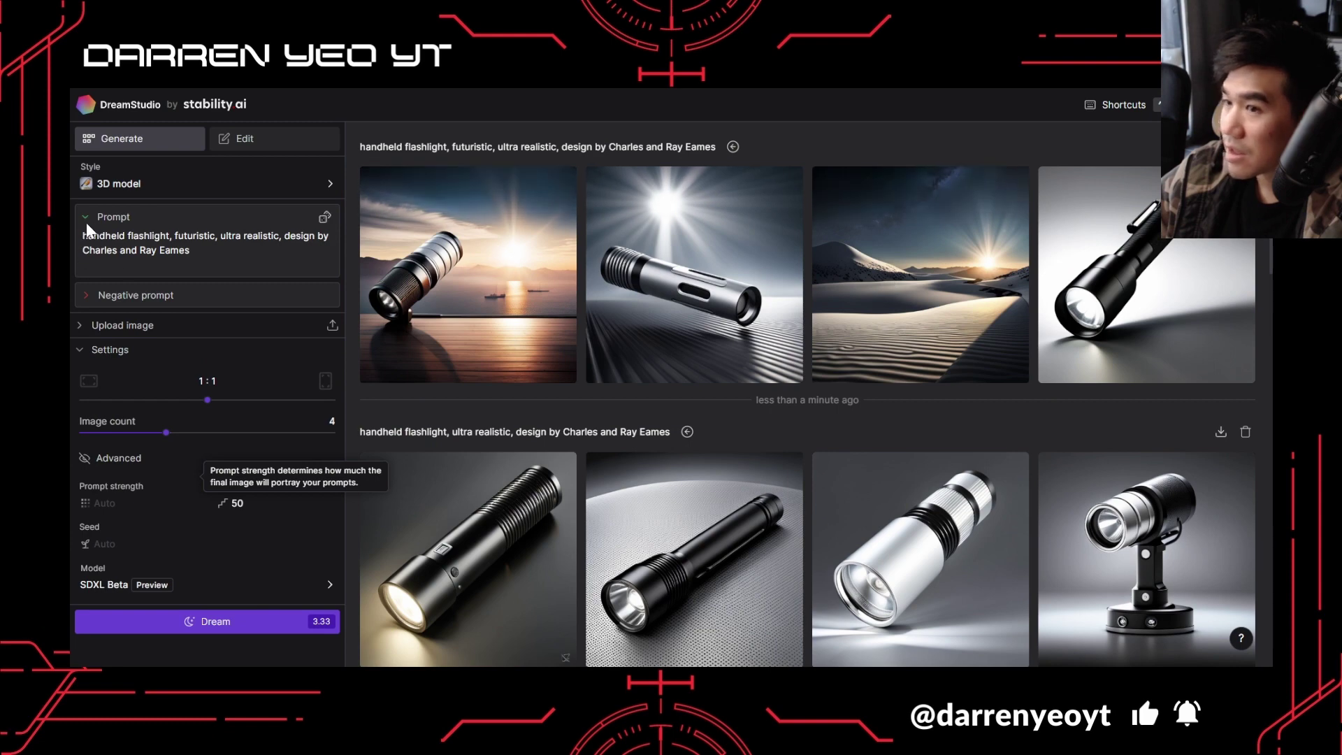
Add "sci-fi, cyberpunk," after "futuristic" in the prompt and generate a new set of images.
text(sci-fi)
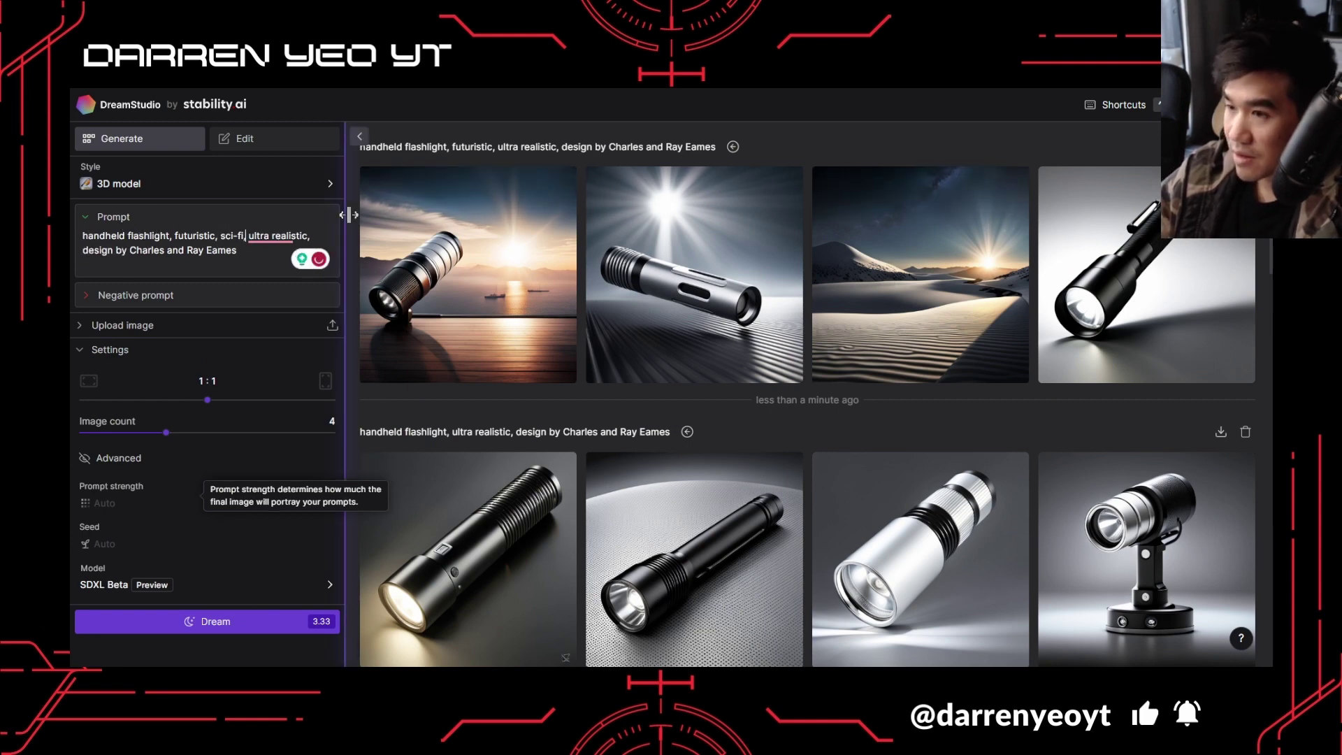
text(, cyberpun)
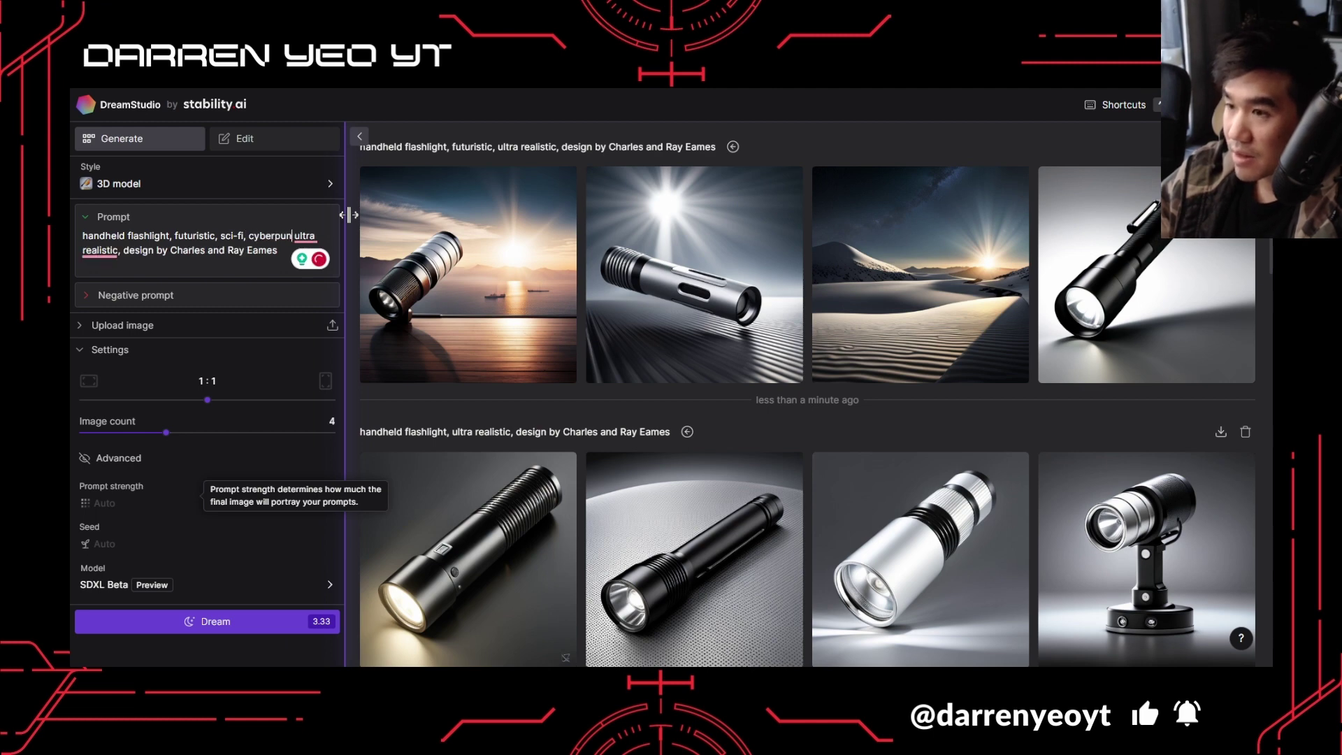
text(k,)
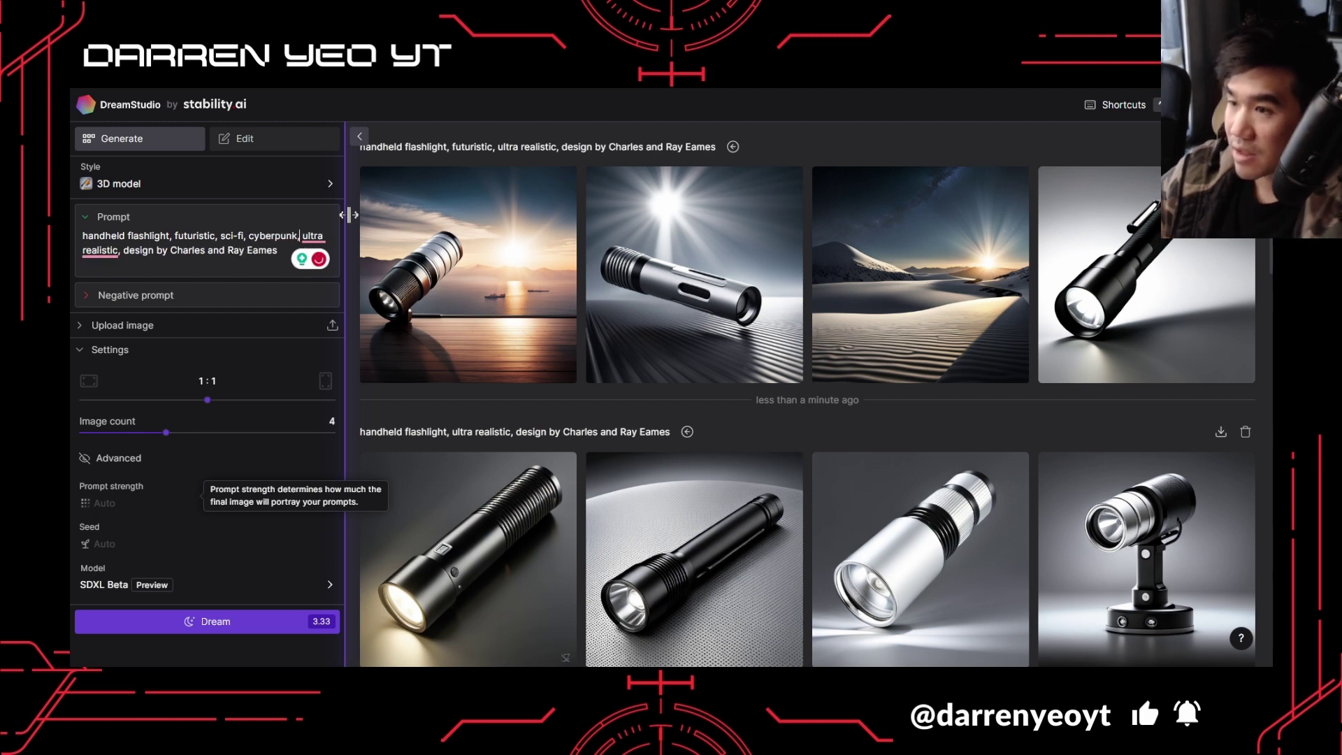
click(266, 635)
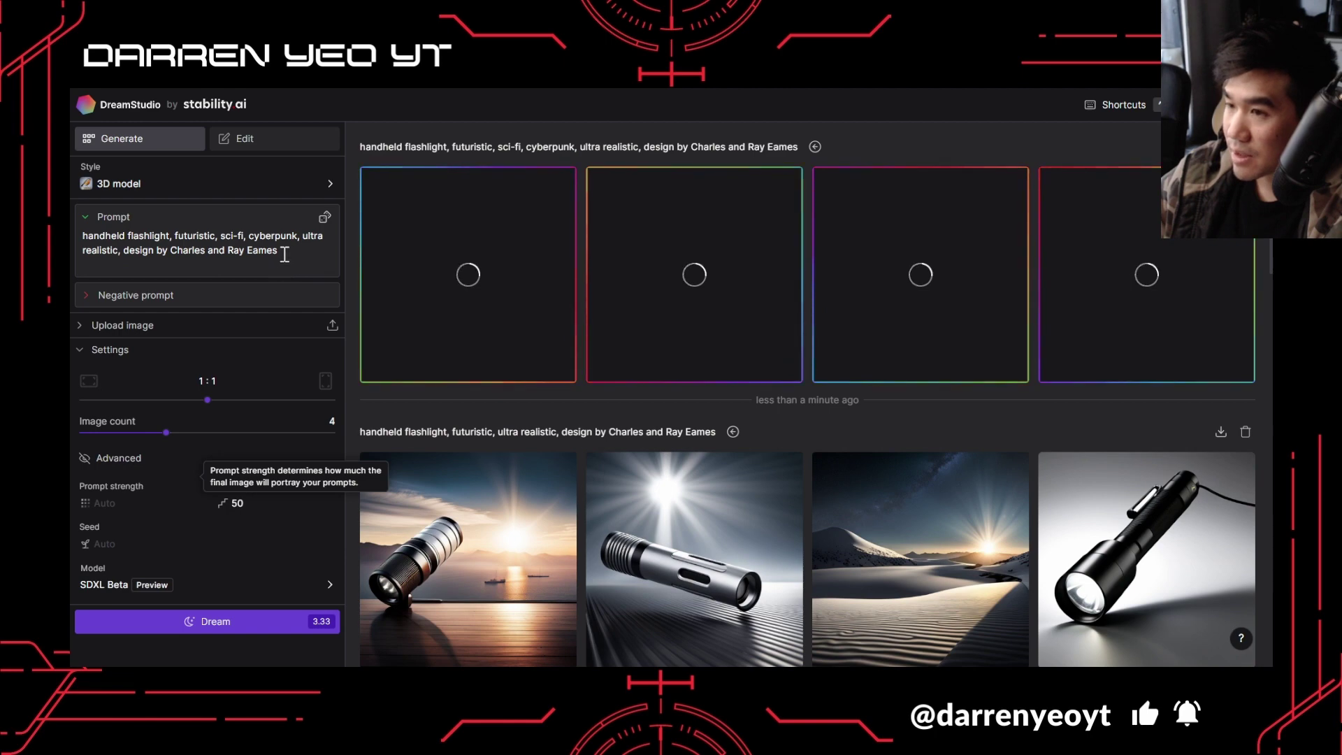
Try to replace Charles and Ray Eames in the prompt with the designer text "dennis v".
drag(285, 254, 170, 250)
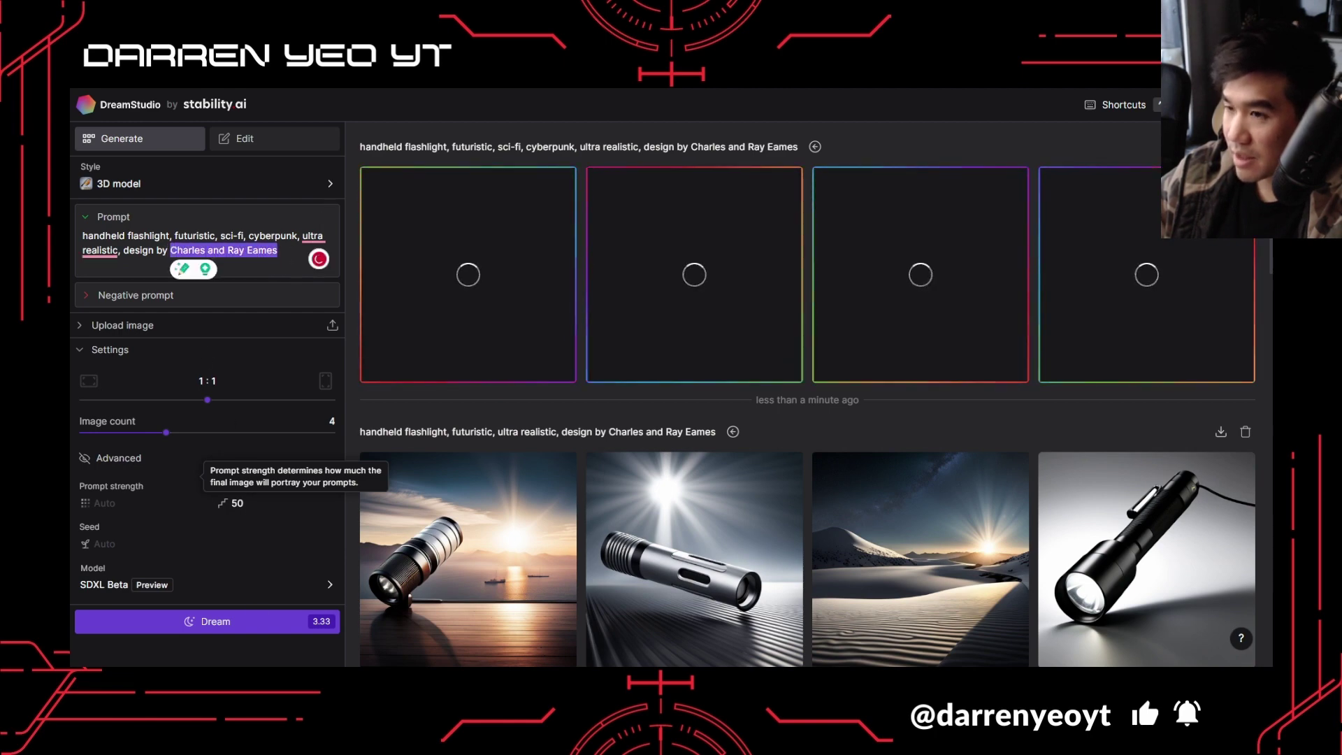
key(Right)
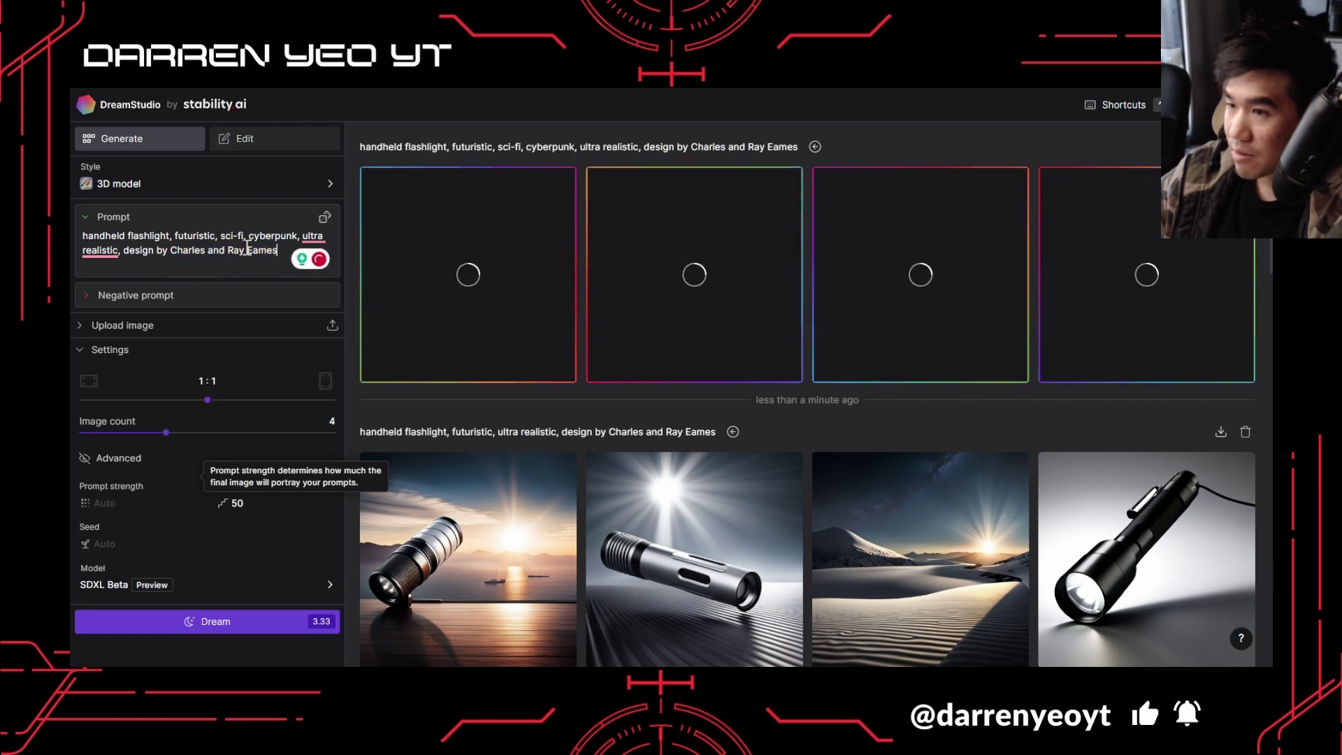
drag(278, 250, 176, 253)
drag(173, 250, 169, 250)
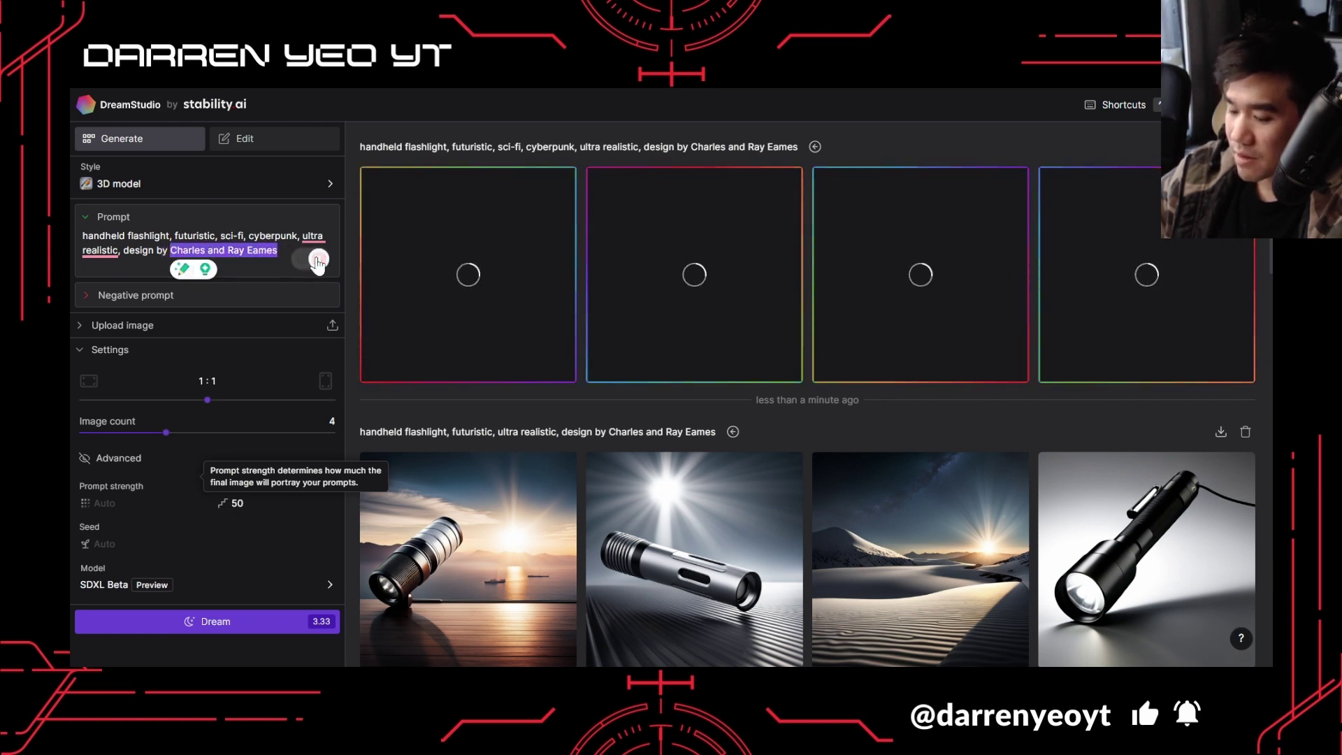
text(denni)
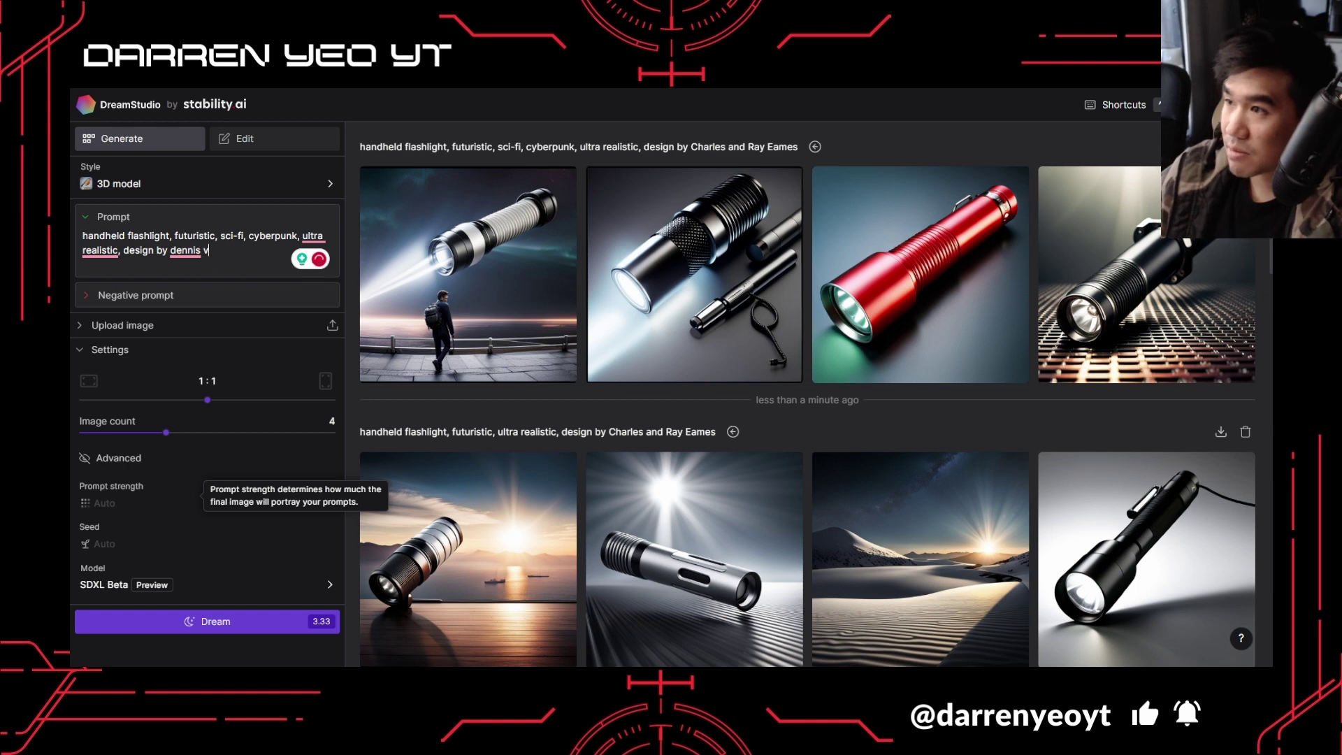
Search Google in a new browser tab for Denis Villeneuve and copy the name from the search query.
key(ctrl+t)
text(denis v)
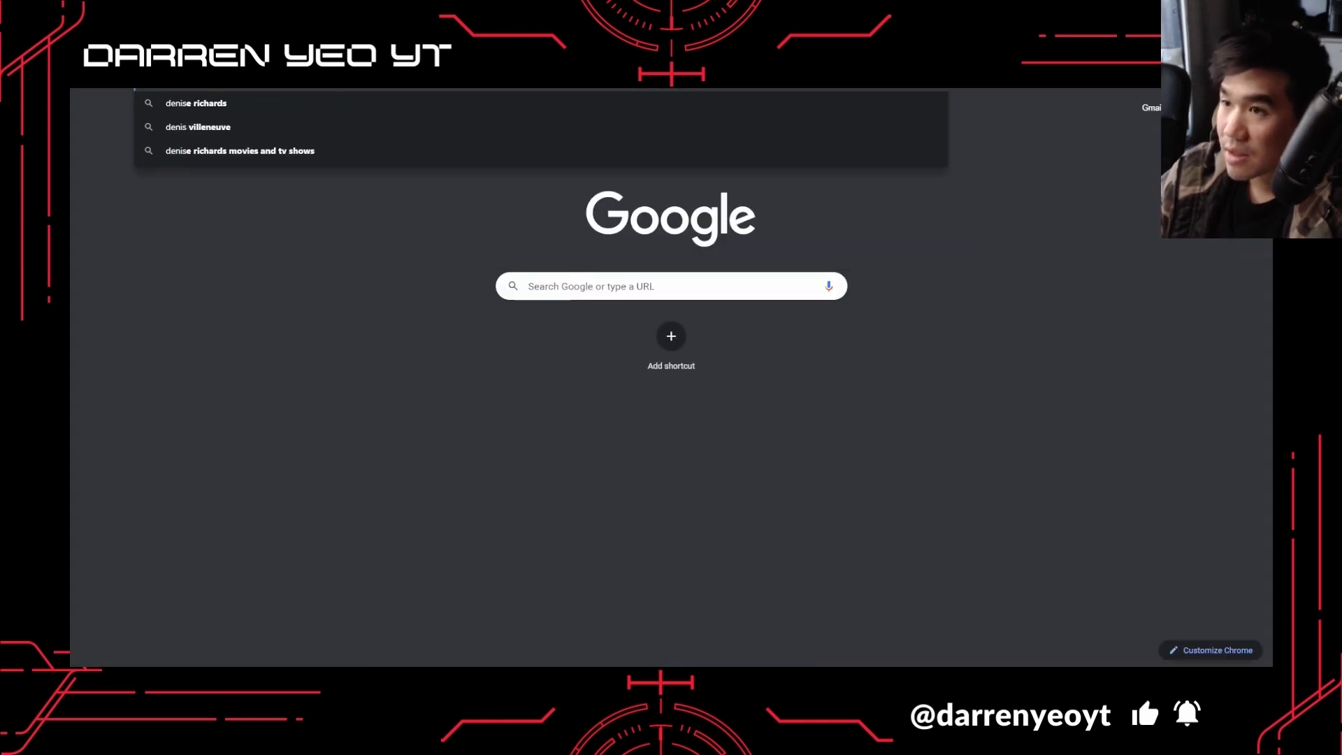
text(i)
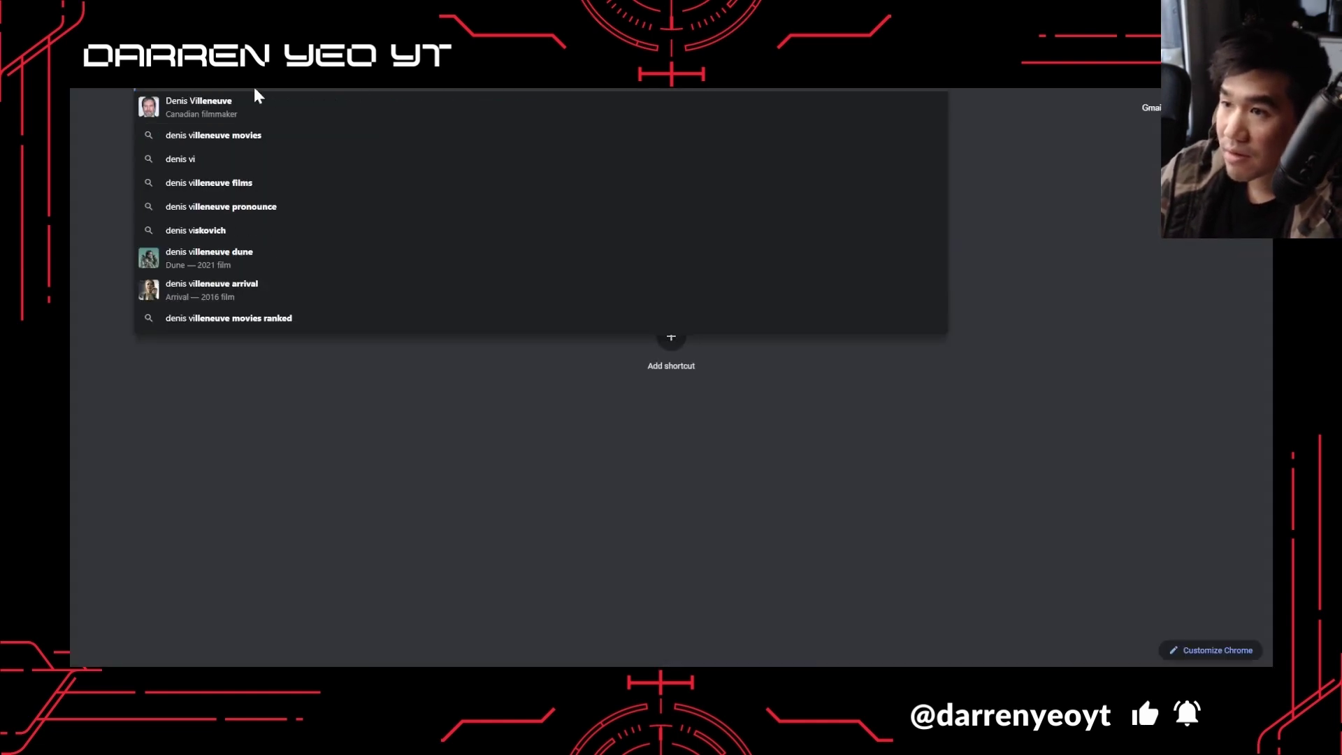
click(229, 97)
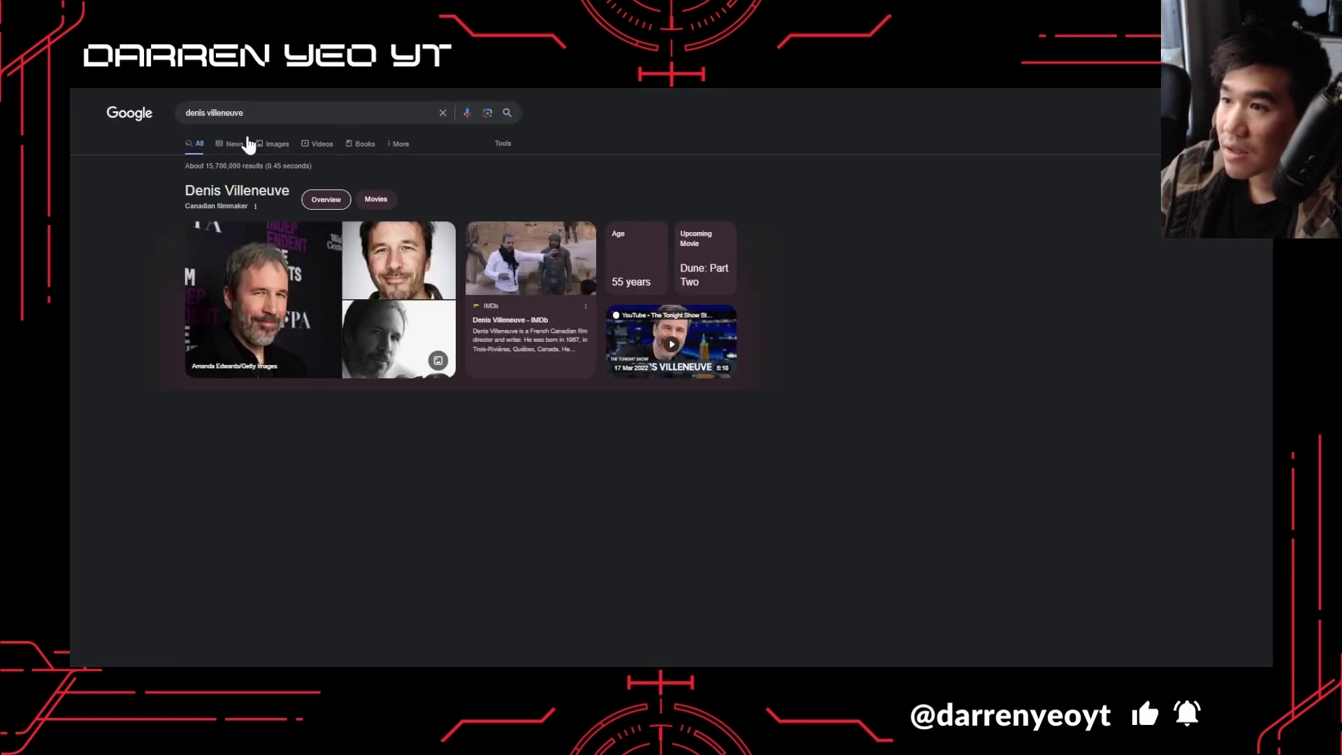
triple_click(236, 111)
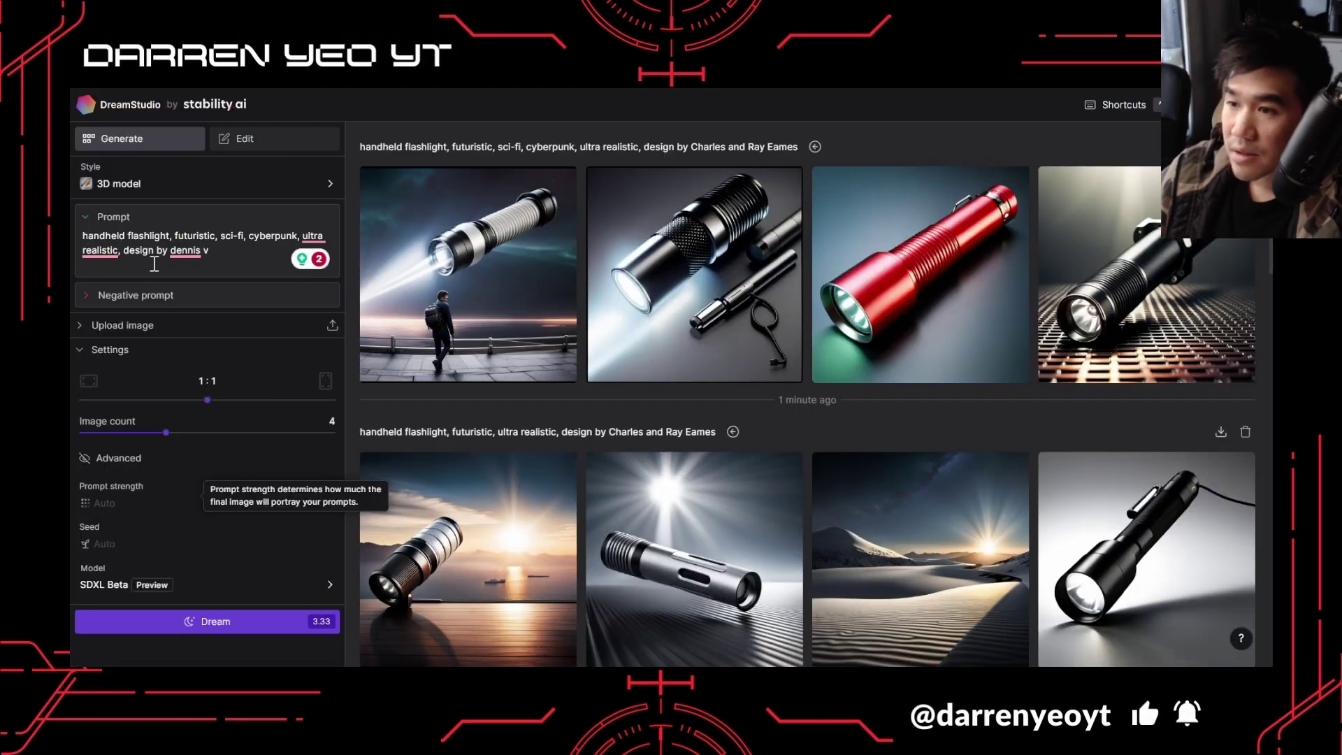
Back in DreamStudio, set the designer in the prompt to "denis villeneuve" and generate a new set of images.
click(178, 252)
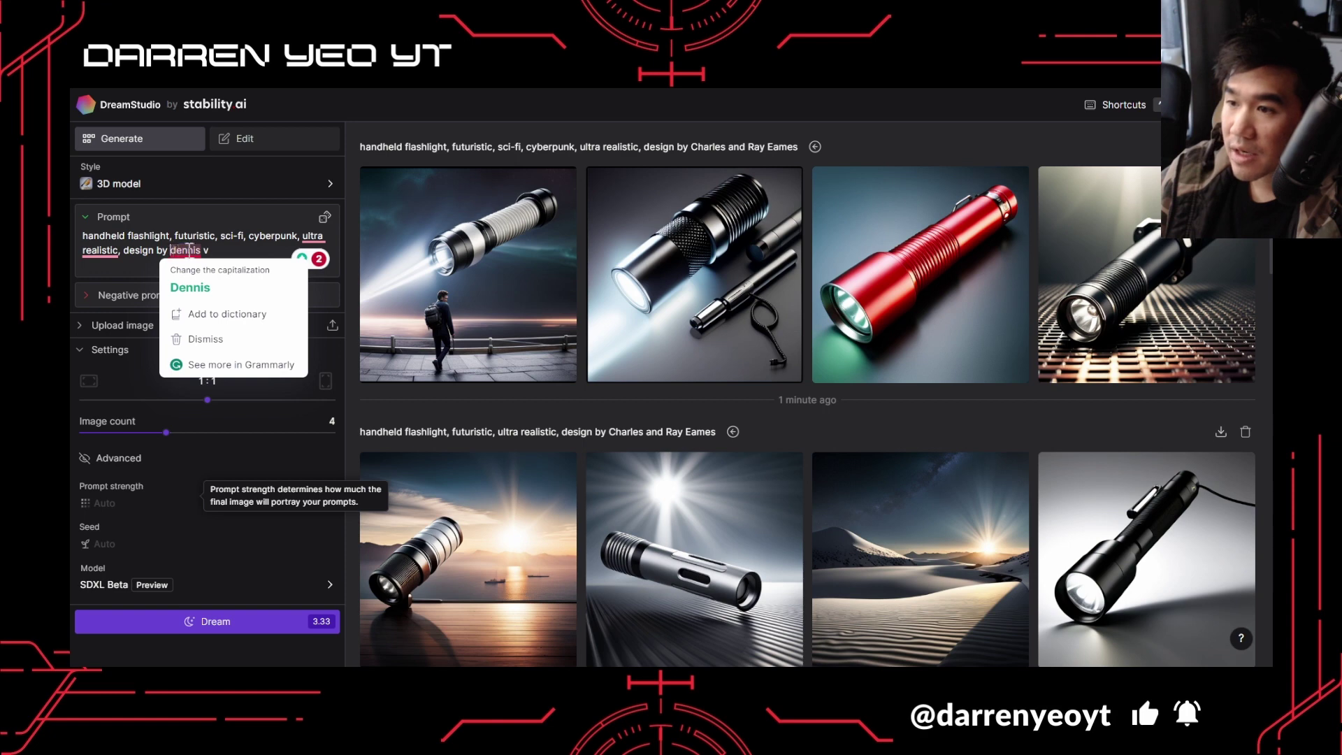
drag(170, 250, 222, 250)
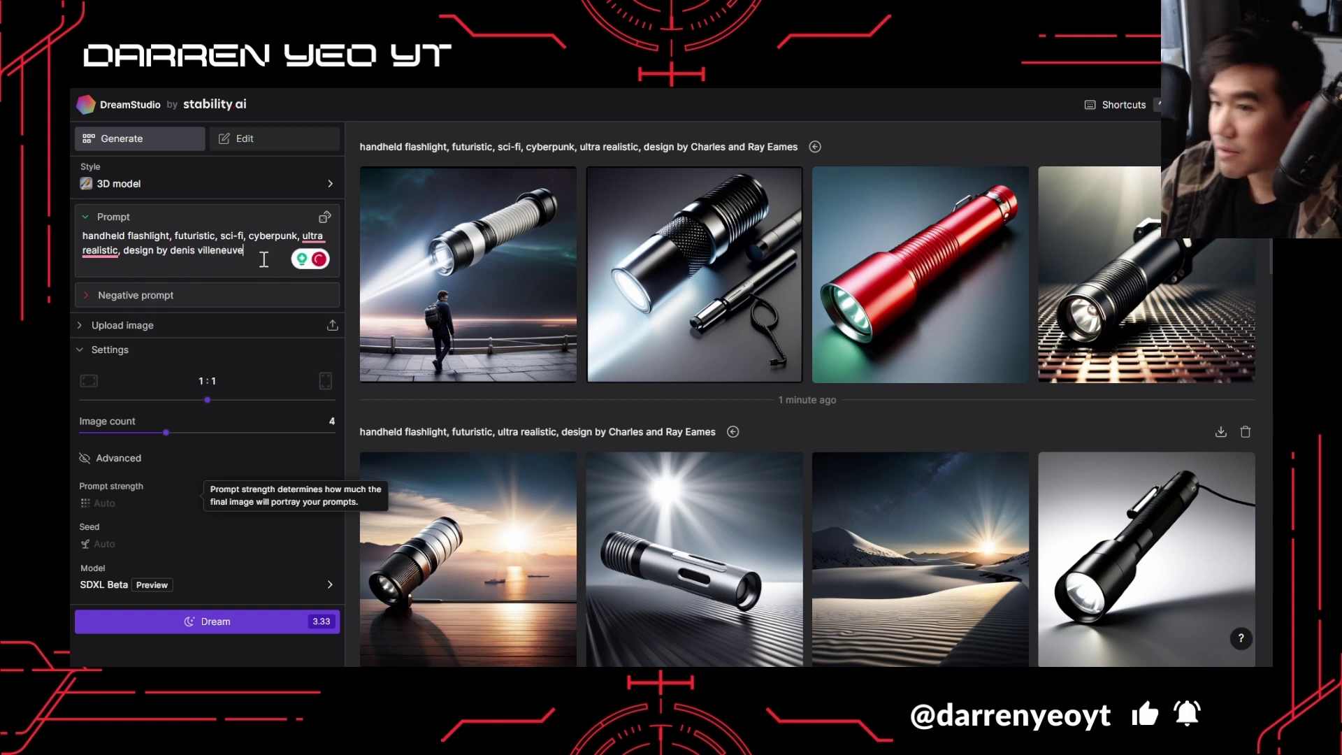
click(221, 627)
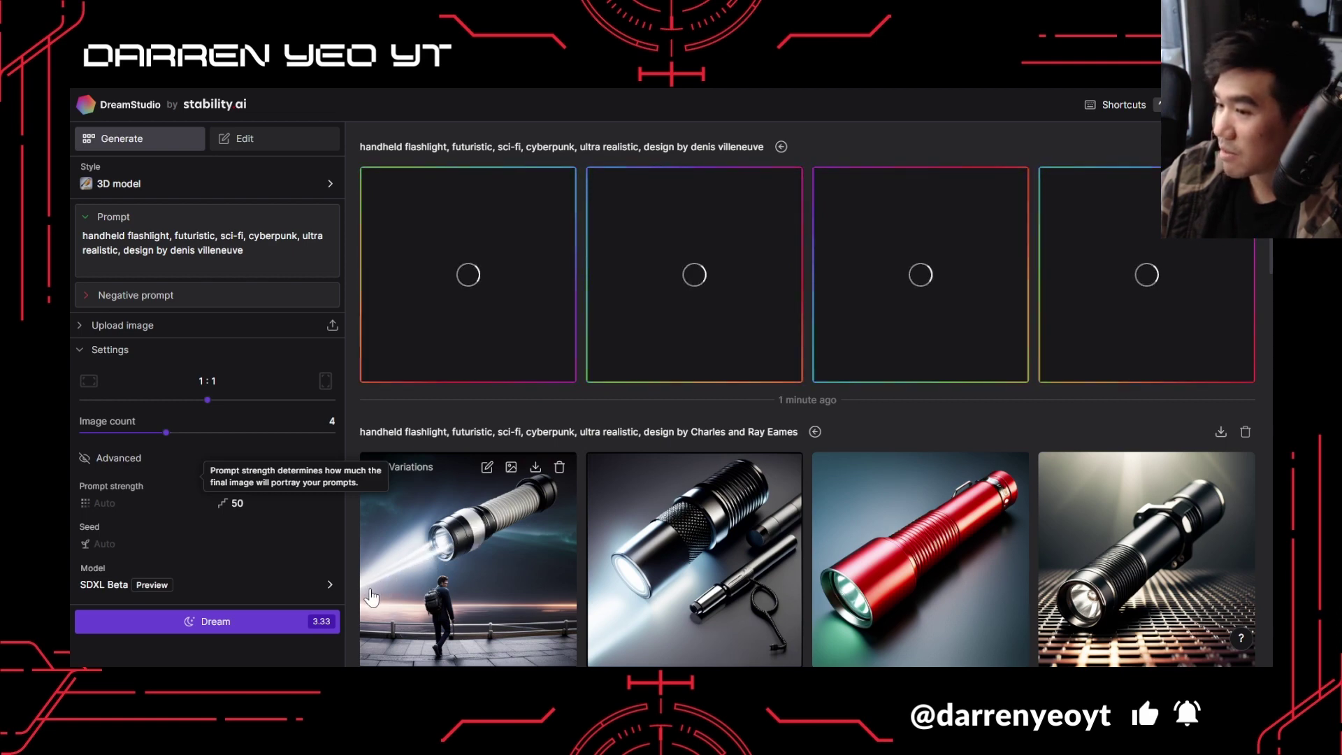
View the second cyberpunk Charles and Ray Eames image and the first Denis Villeneuve image enlarged.
click(696, 559)
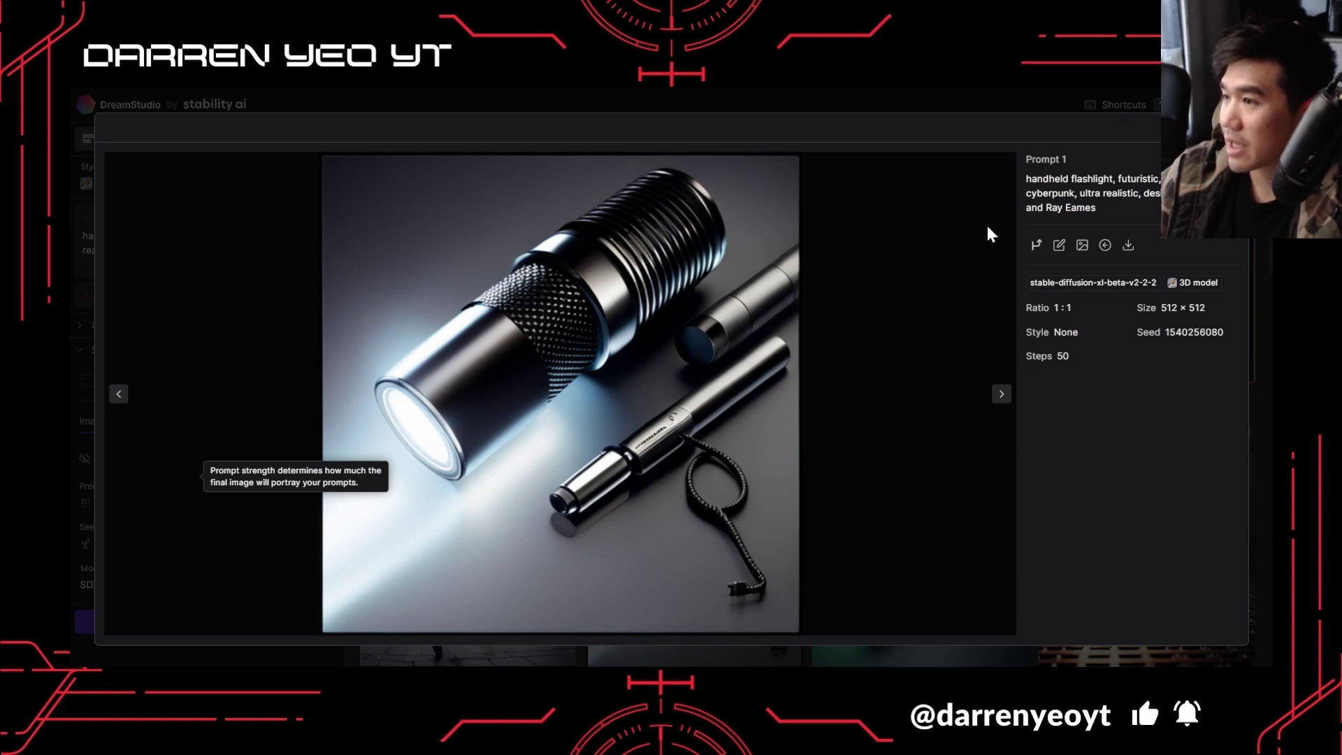
click(1232, 128)
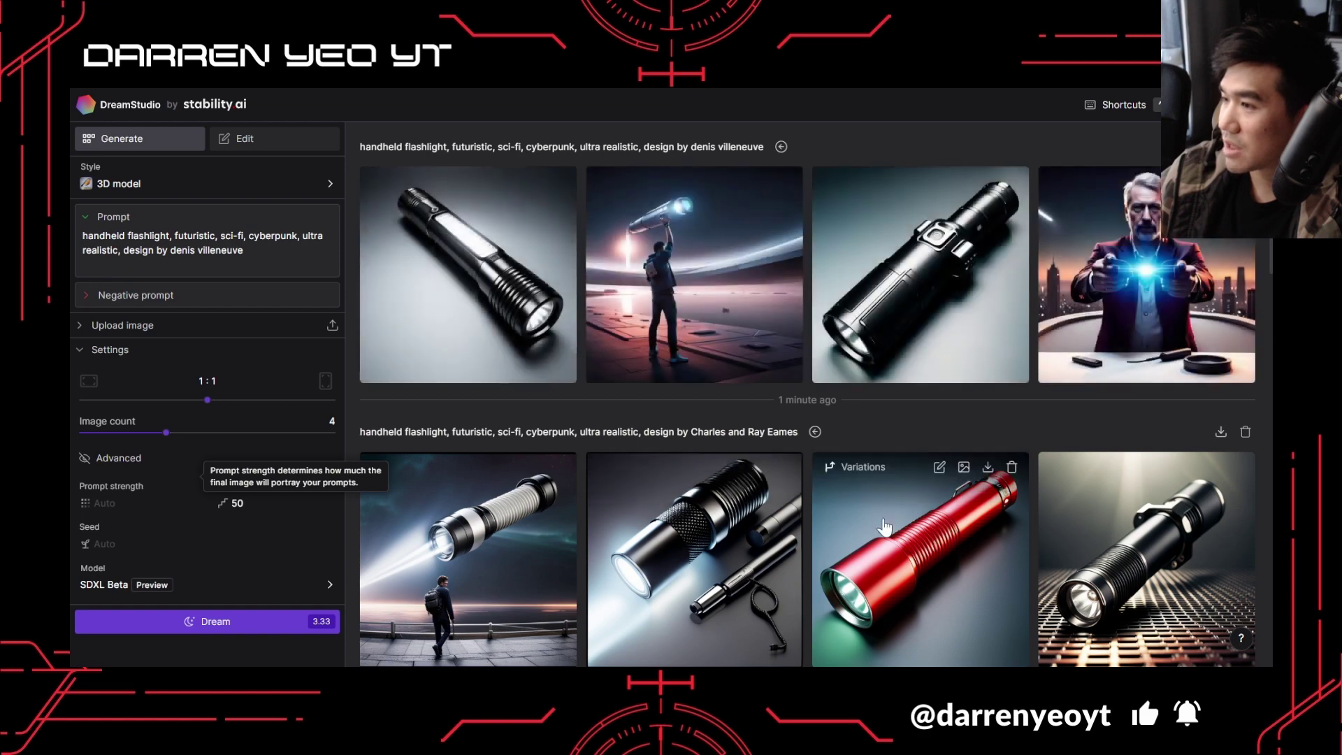
click(480, 268)
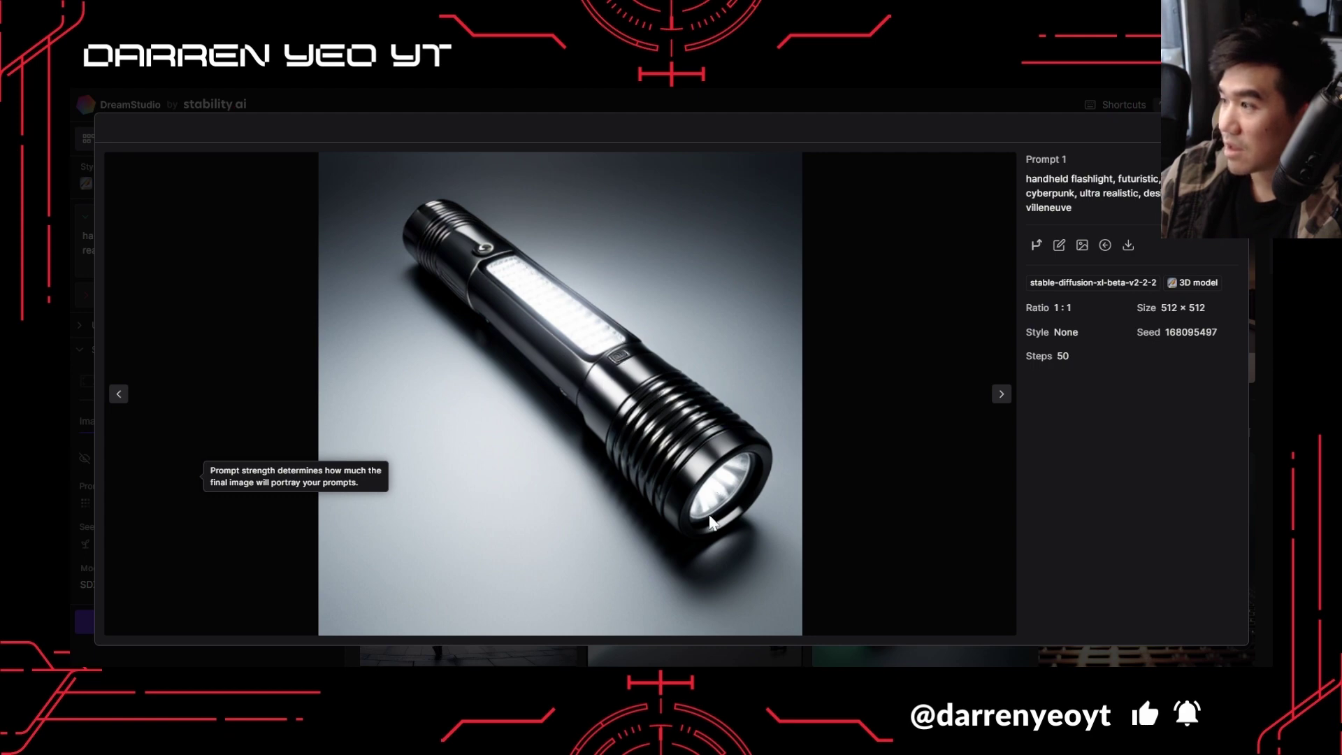
click(961, 249)
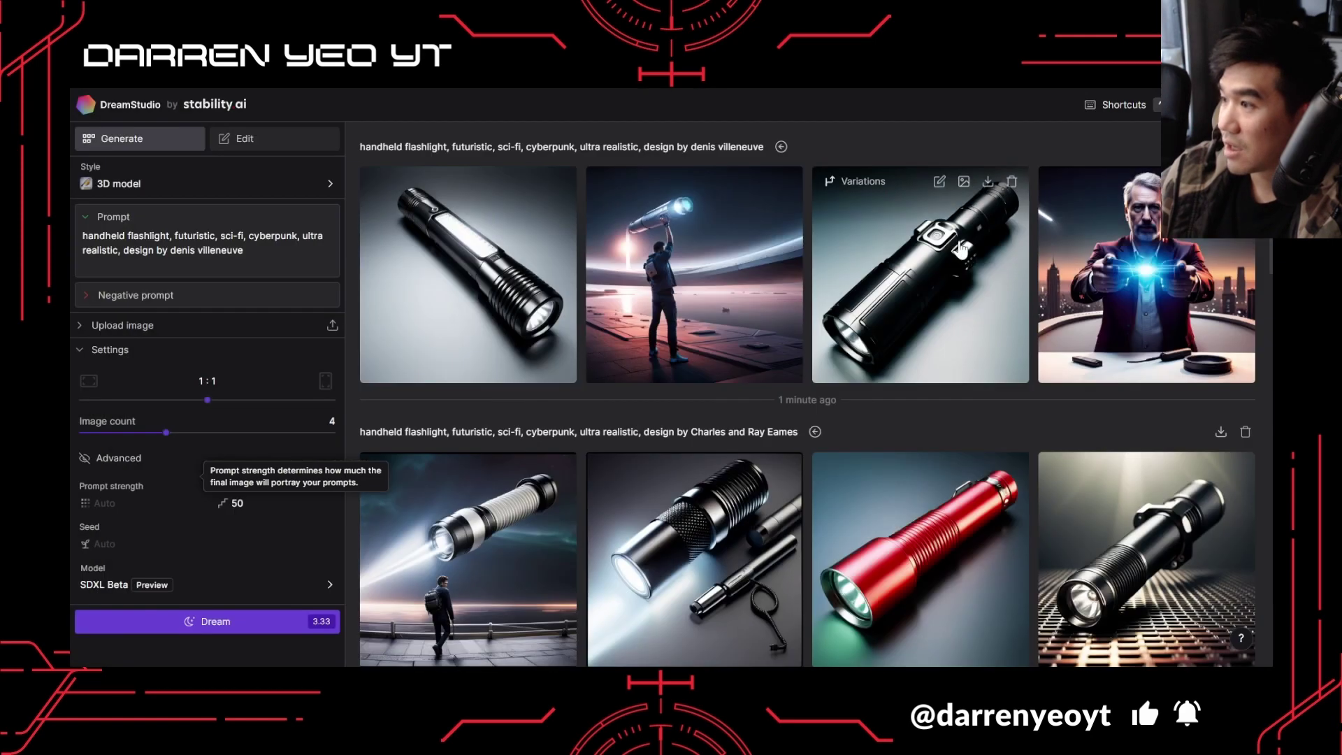
View the third, fourth and second images of the Denis Villeneuve set enlarged, one after another.
click(915, 331)
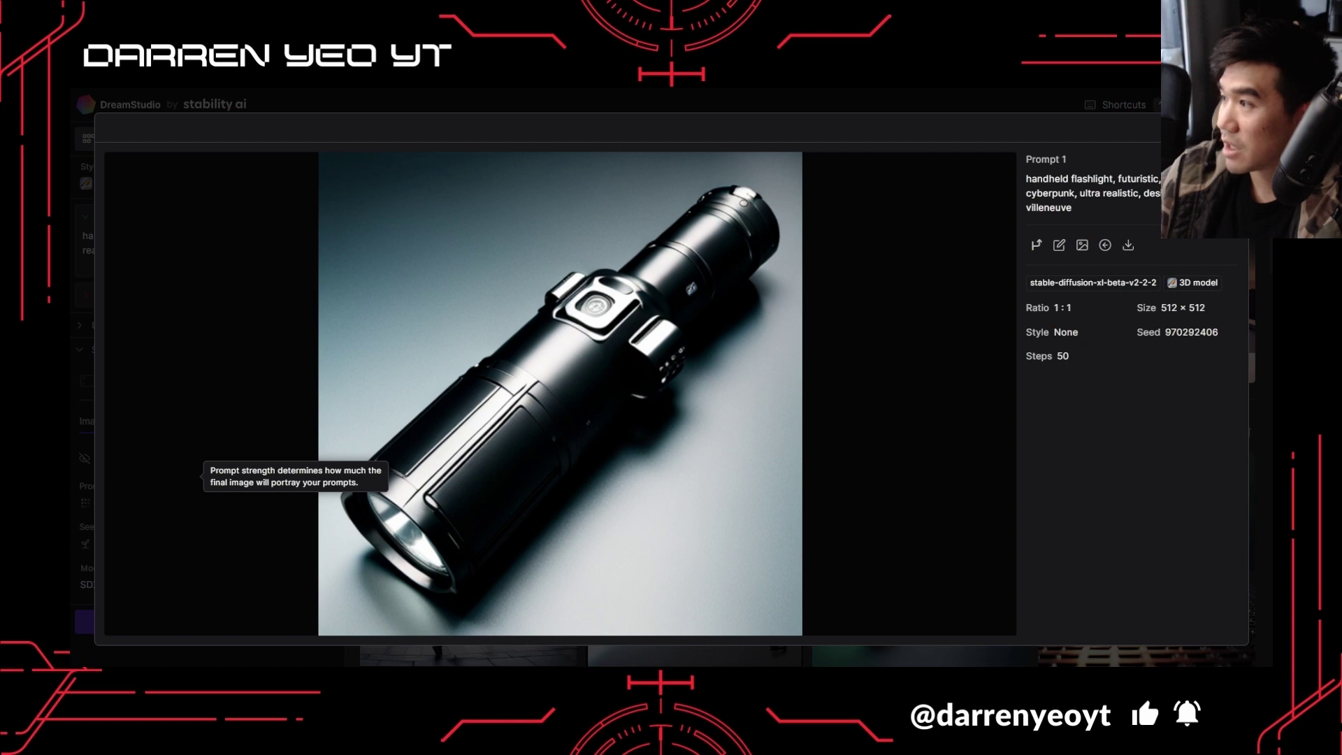
key(Escape)
click(1158, 266)
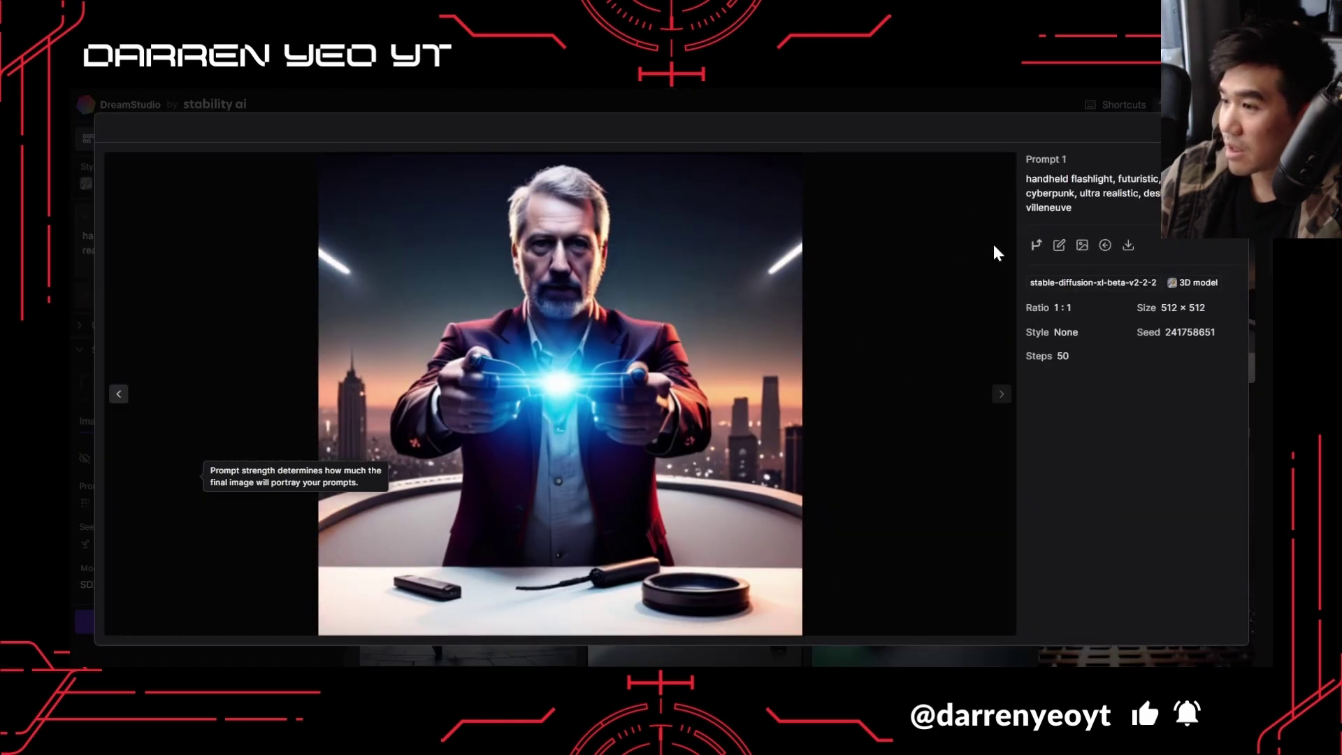
key(Escape)
click(615, 244)
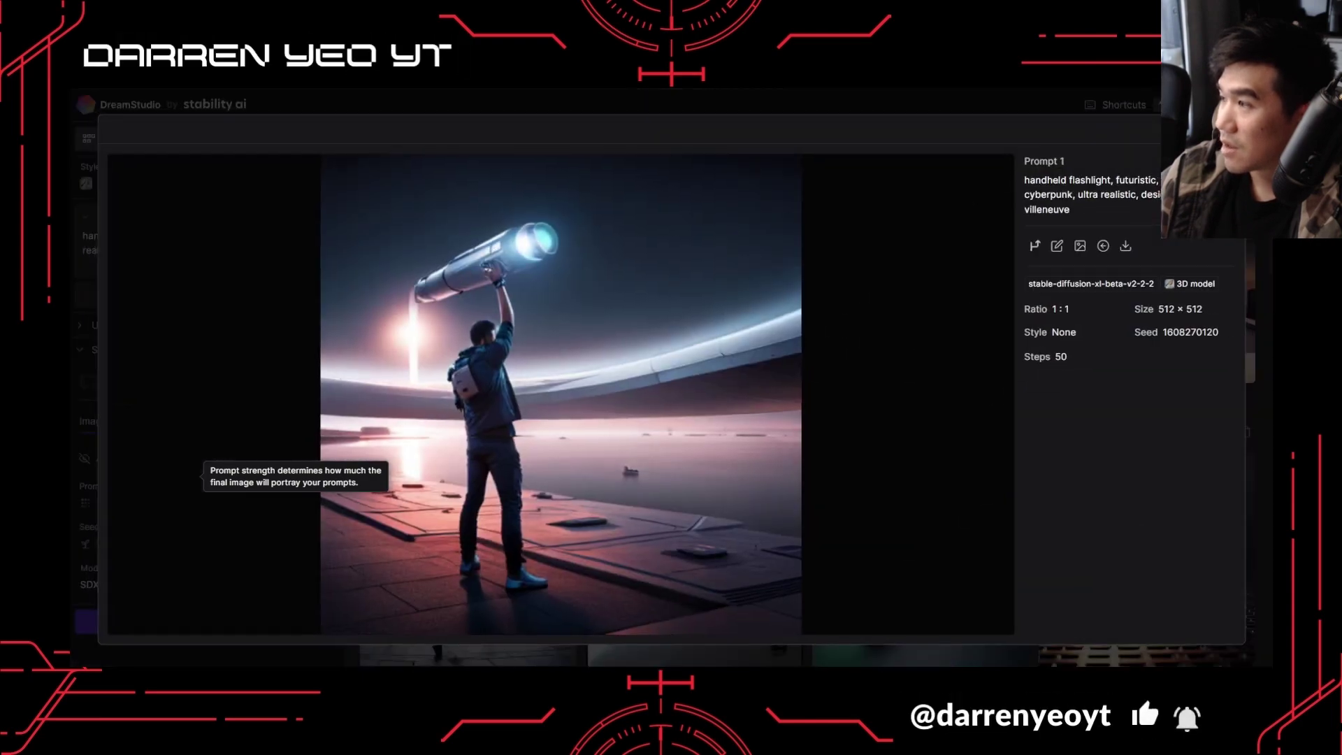
key(Escape)
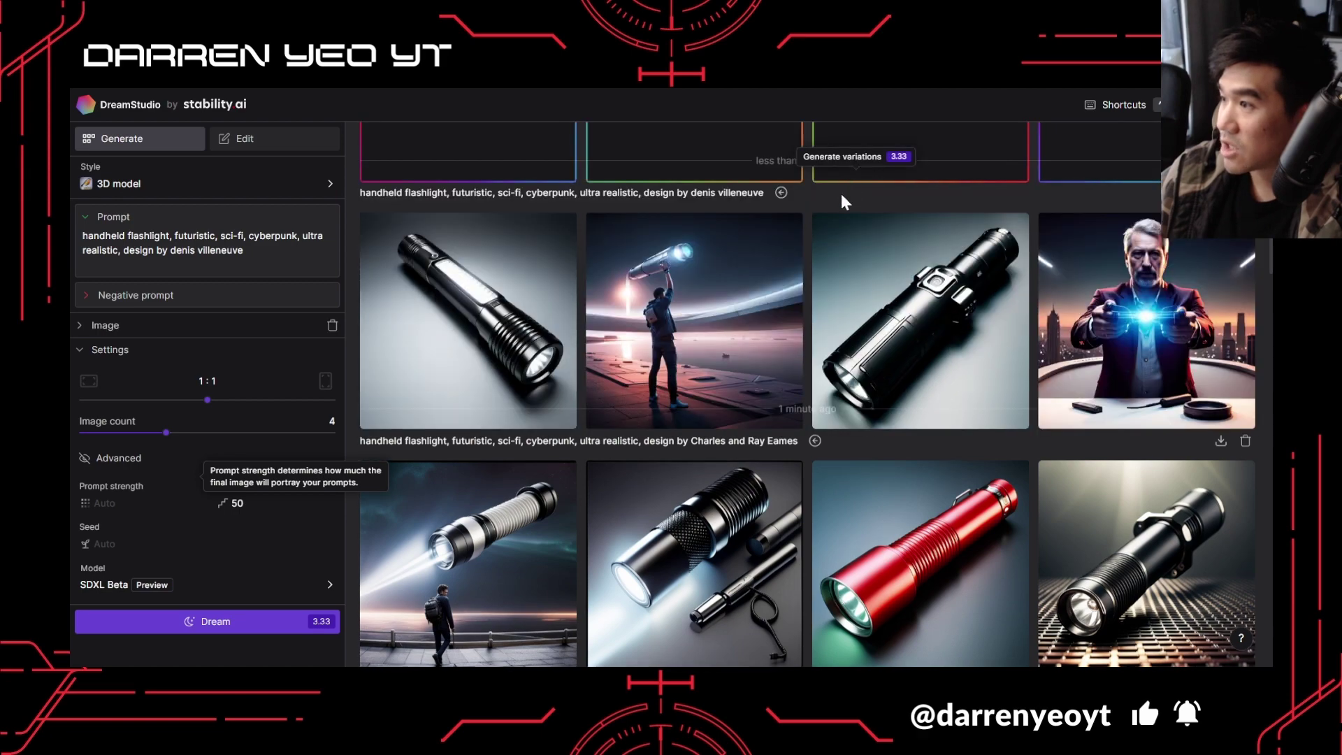
Generate variations of the third and first flashlight images in the Denis Villeneuve set.
click(844, 188)
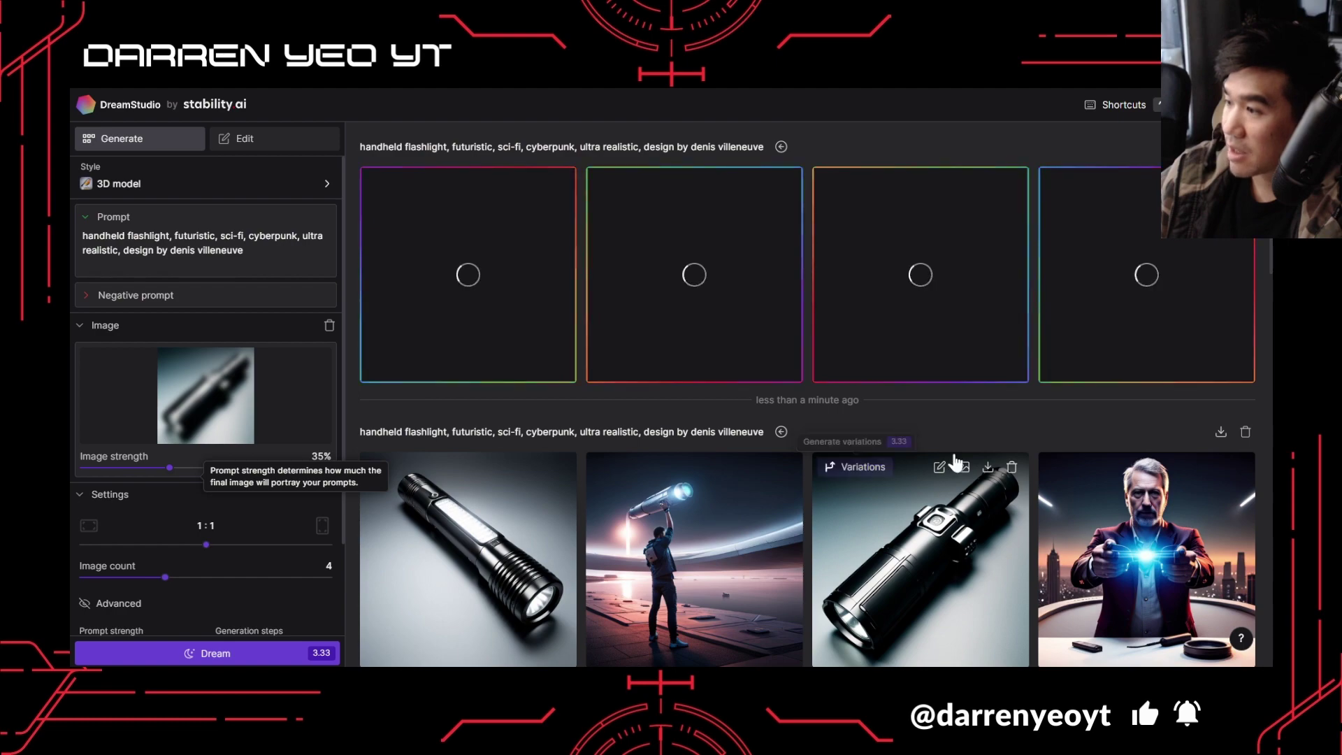
scroll(619, 514, down, 2)
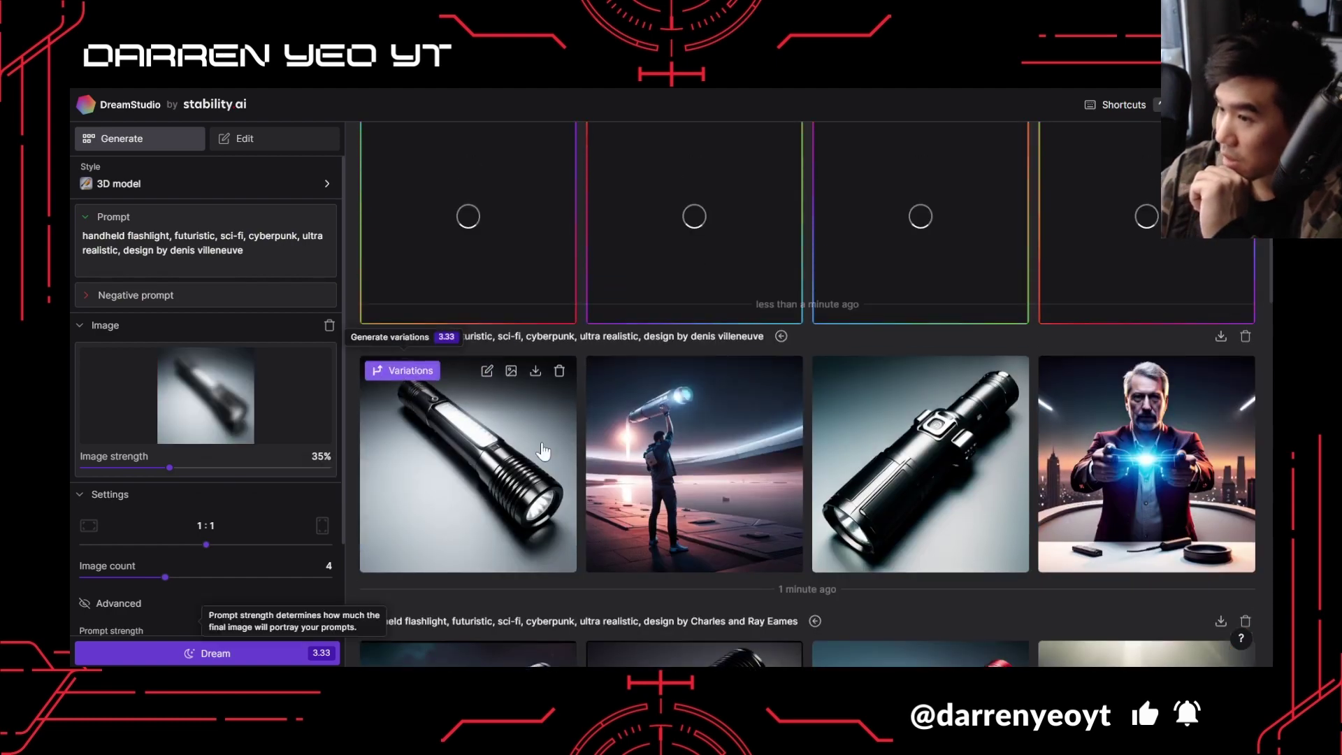
Generate variations of the silver pistol-grip flashlight from the older "handheld angular flashlight, bauhaus, ultra realistic, design by dieter rams" results.
scroll(685, 392, down, 4)
scroll(832, 420, down, 8)
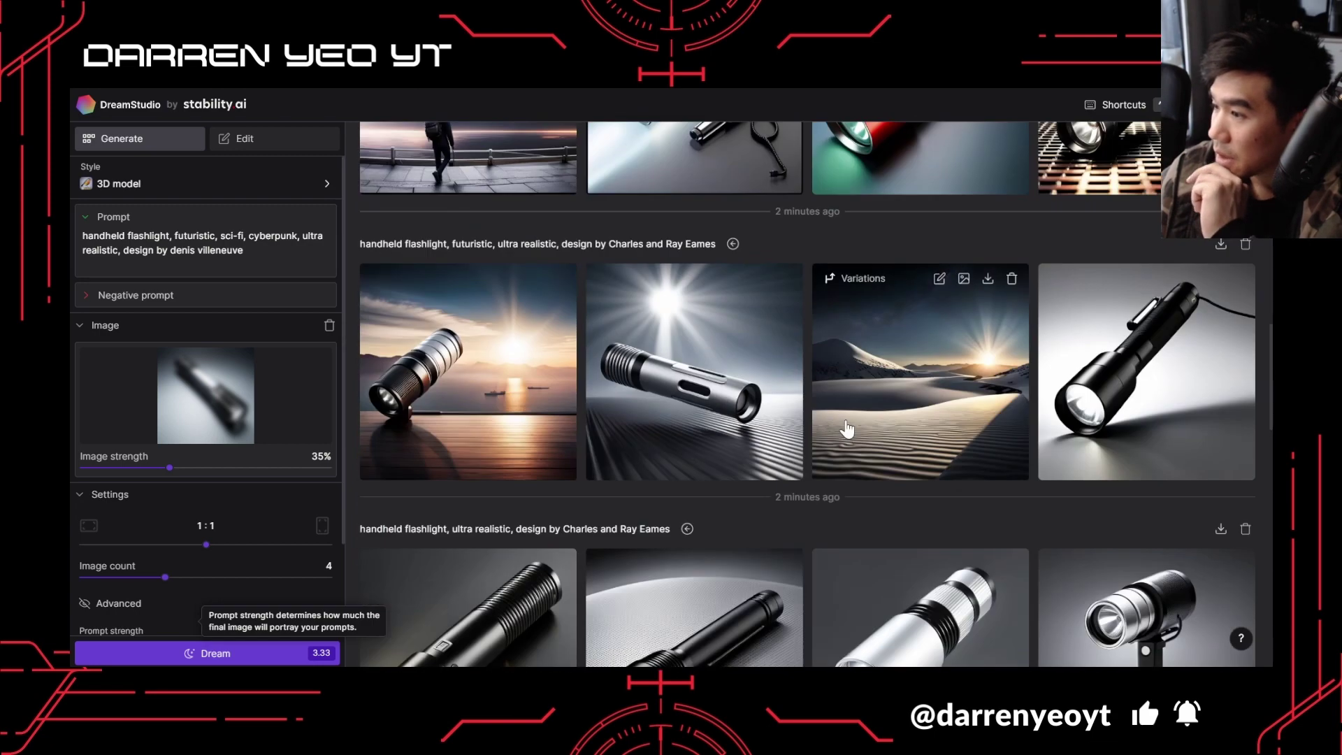
scroll(801, 387, down, 20)
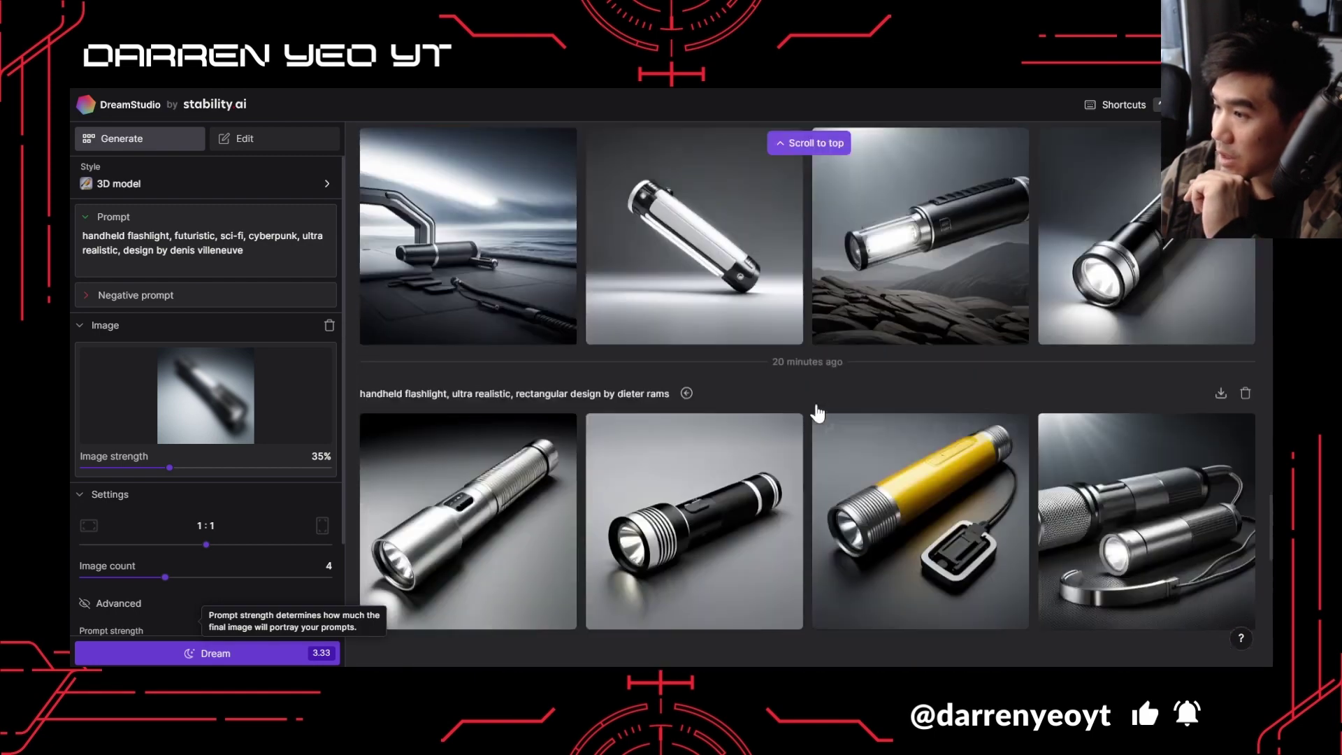
scroll(817, 413, up, 10)
scroll(816, 413, down, 6)
scroll(817, 412, up, 1)
scroll(818, 413, up, 8)
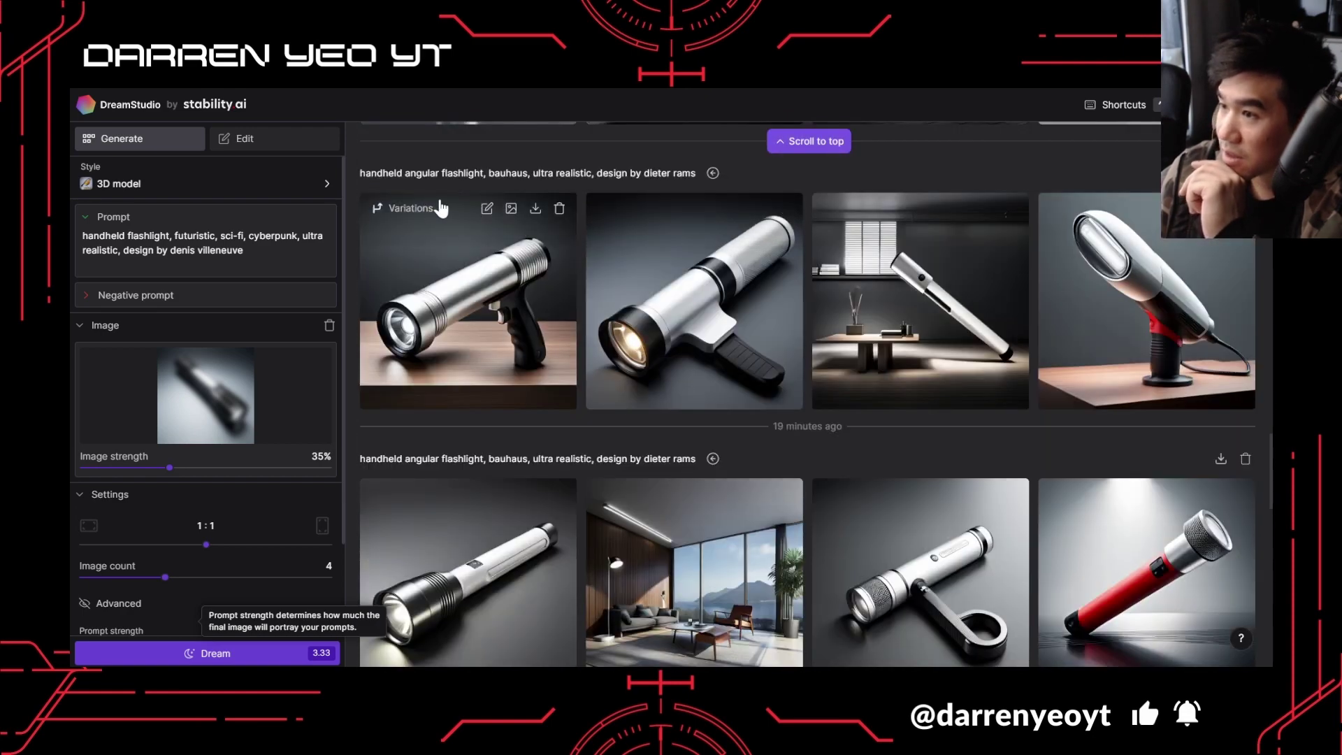
scroll(428, 234, up, 2)
click(512, 313)
scroll(629, 420, up, 2)
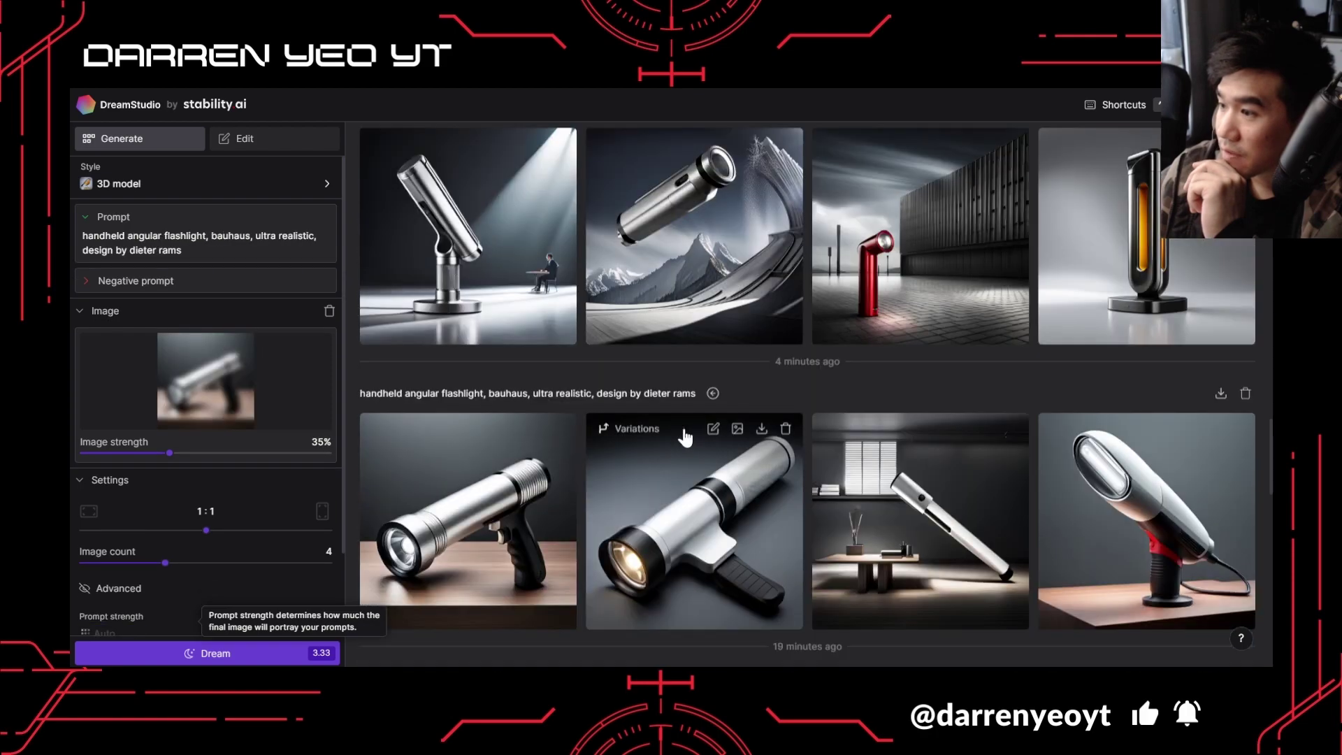
Generate variations of the silver and the black clip flashlights from the older "flashlight, ultra realistic, design by Walter Gropius" results.
scroll(815, 425, down, 20)
scroll(827, 439, up, 1)
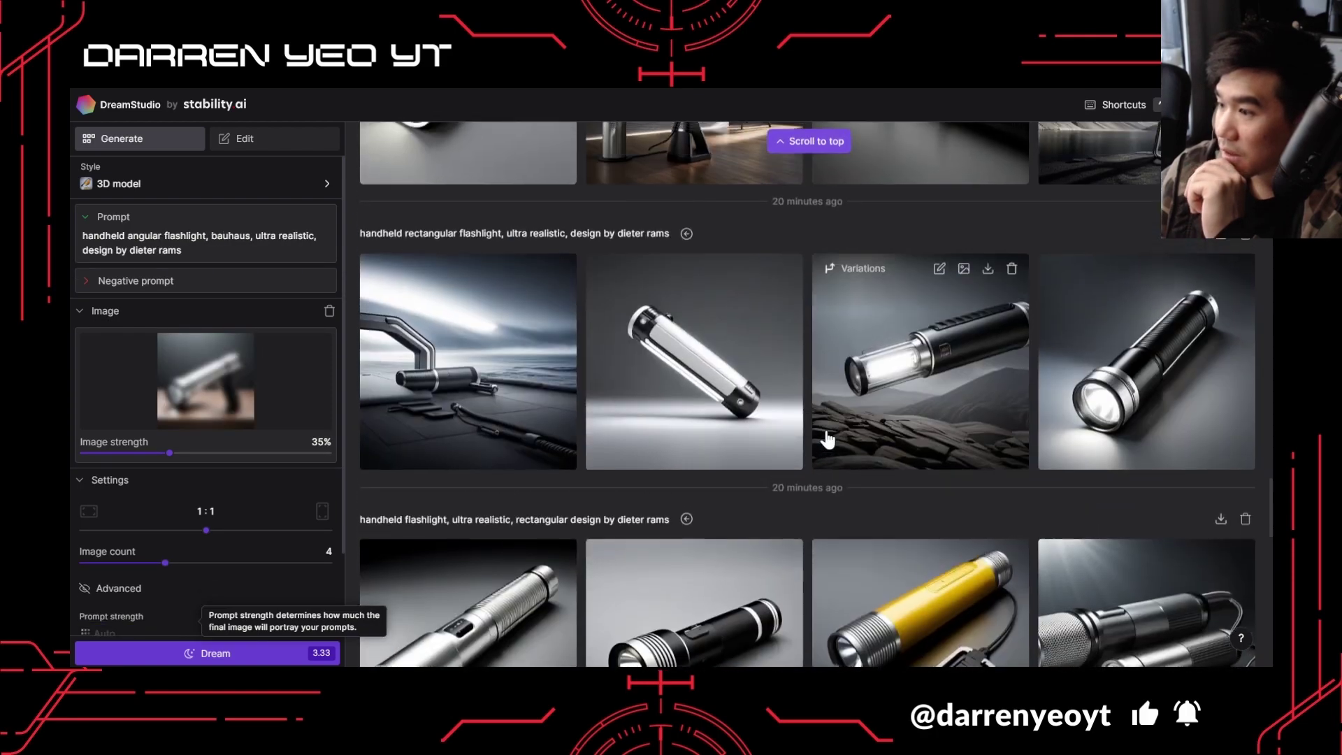
scroll(837, 430, down, 9)
scroll(937, 318, down, 15)
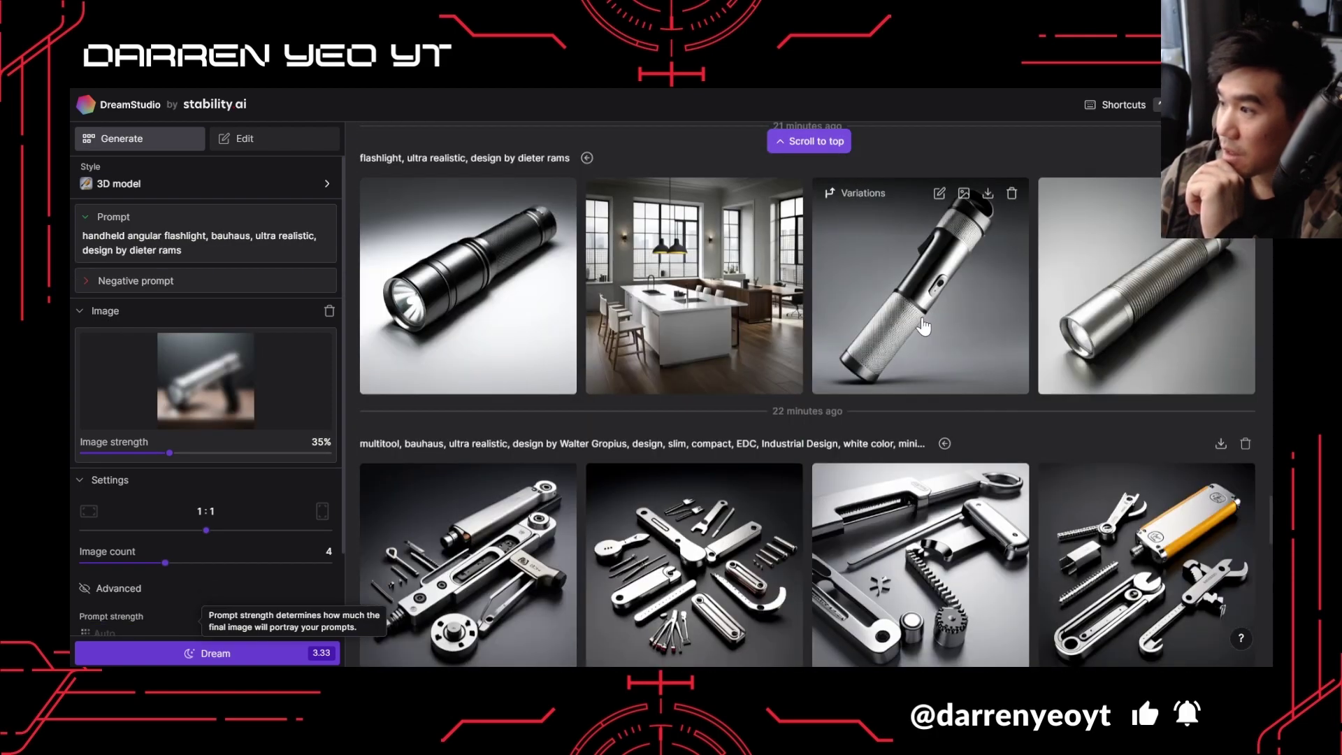
scroll(846, 340, down, 15)
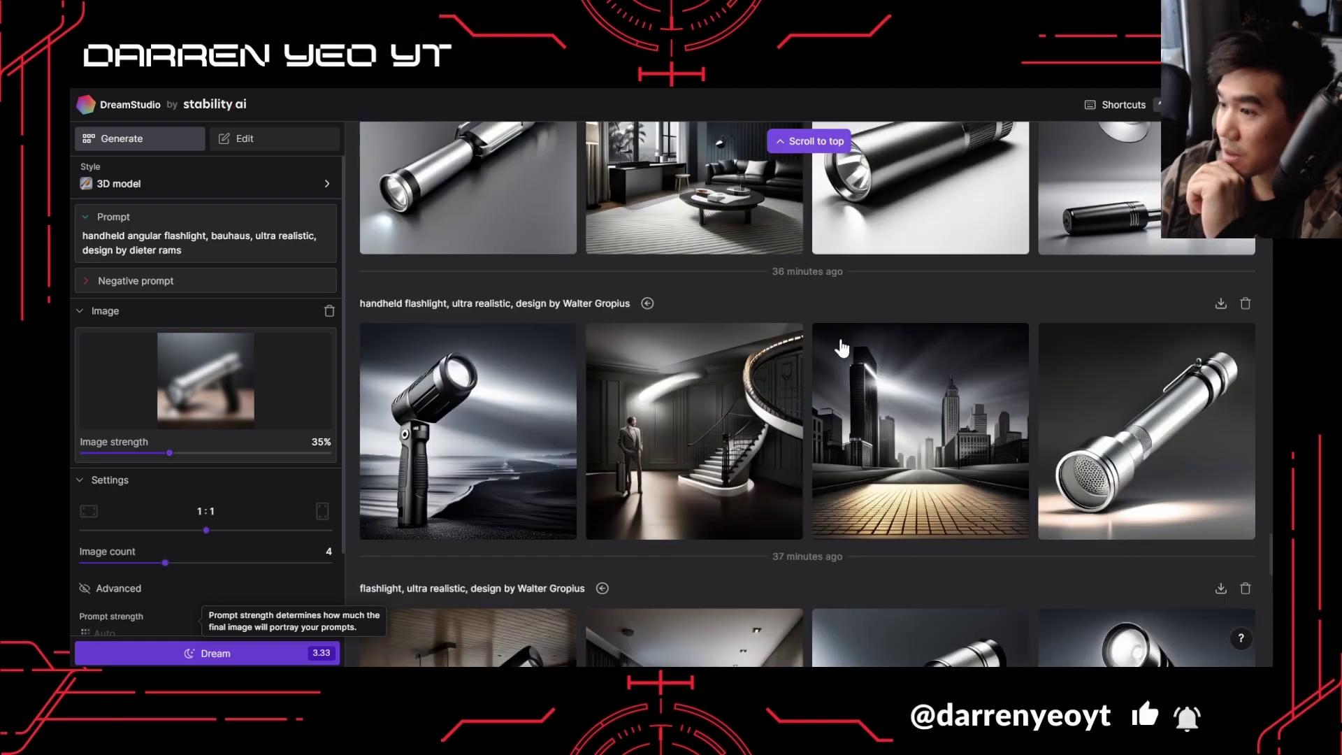
scroll(832, 338, up, 5)
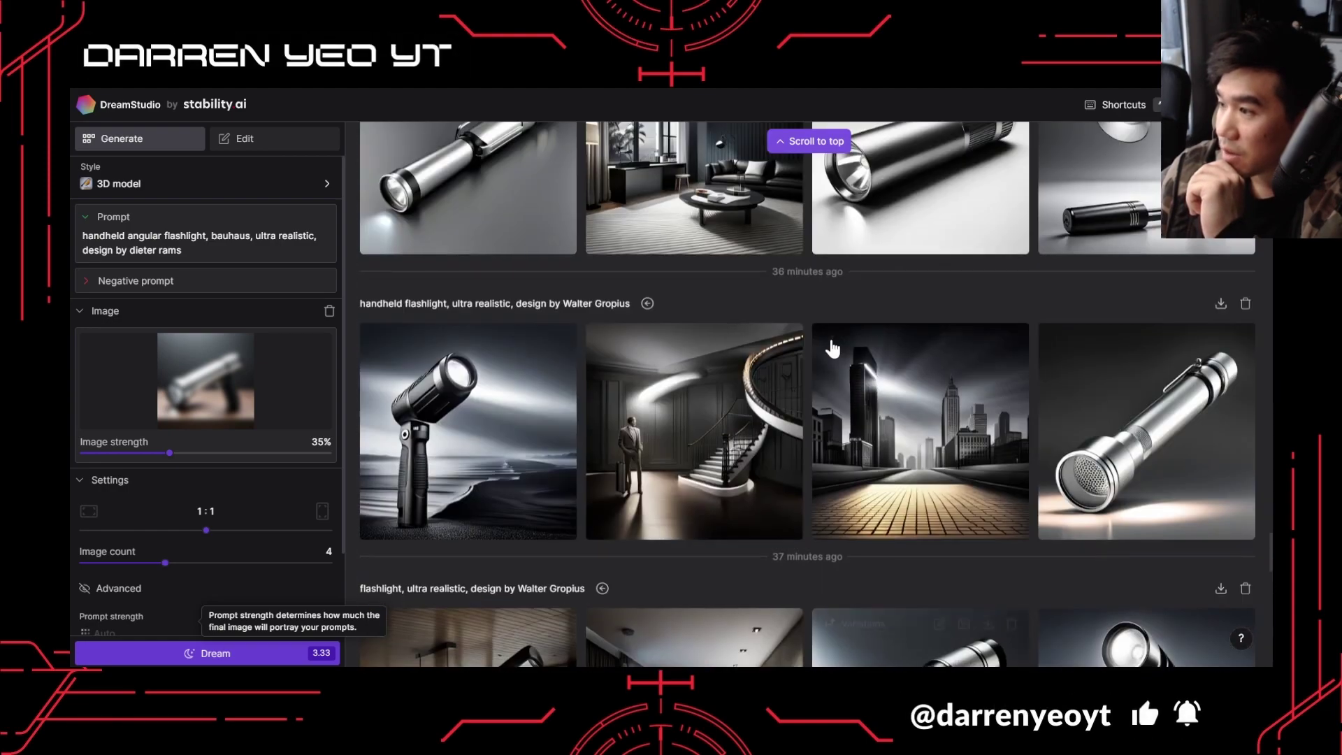
scroll(832, 347, down, 15)
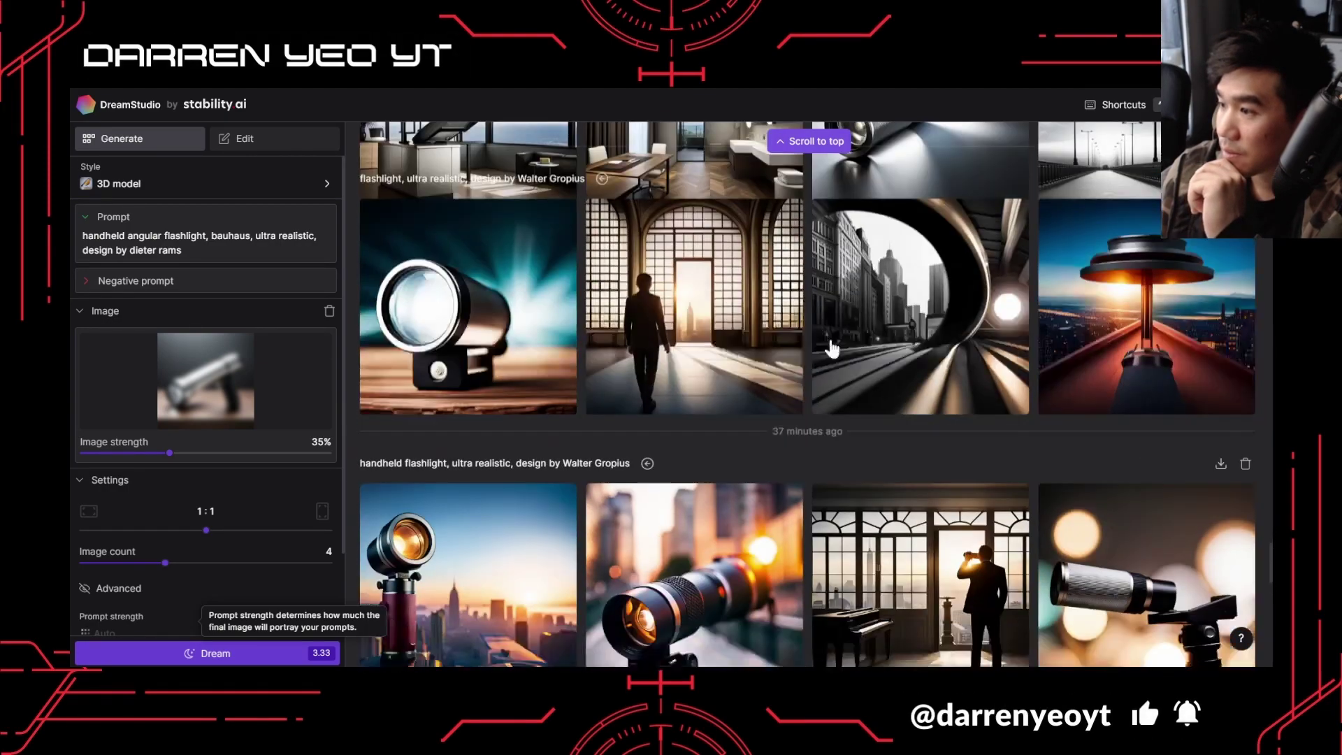
scroll(832, 349, down, 15)
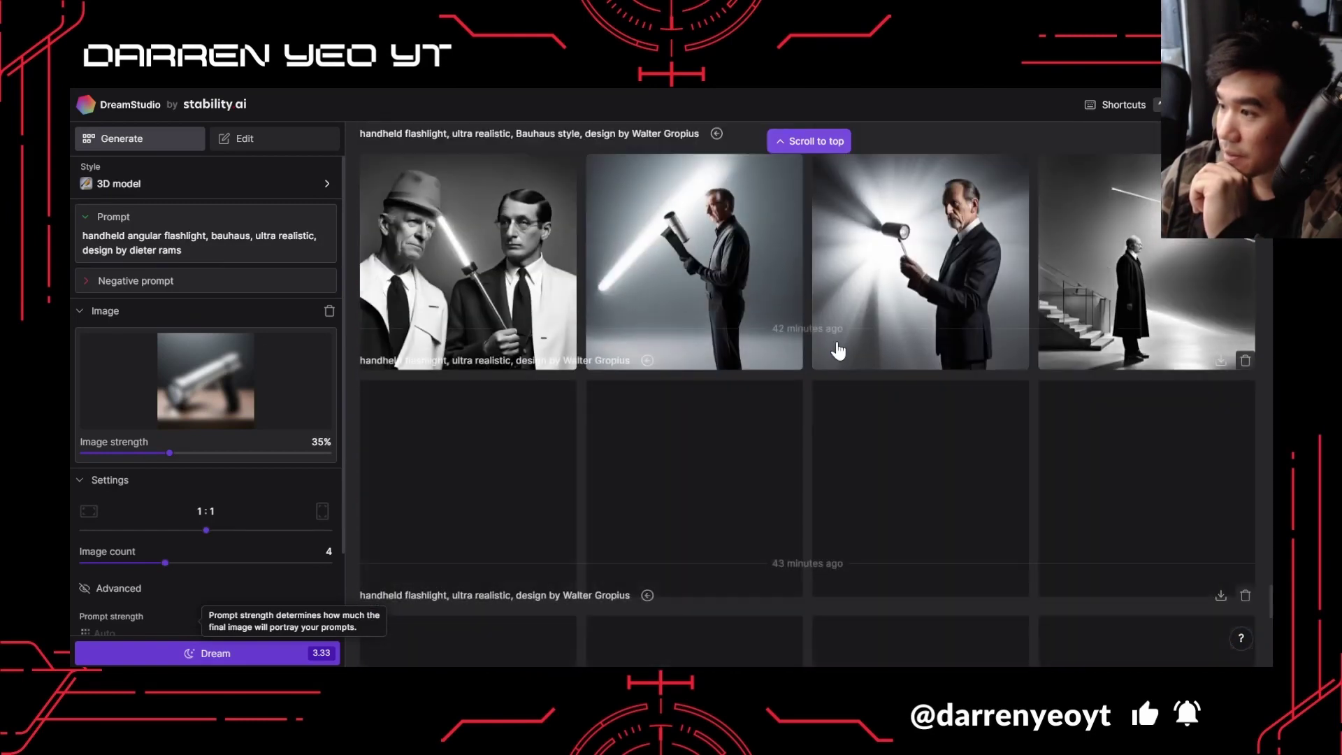
scroll(774, 343, down, 5)
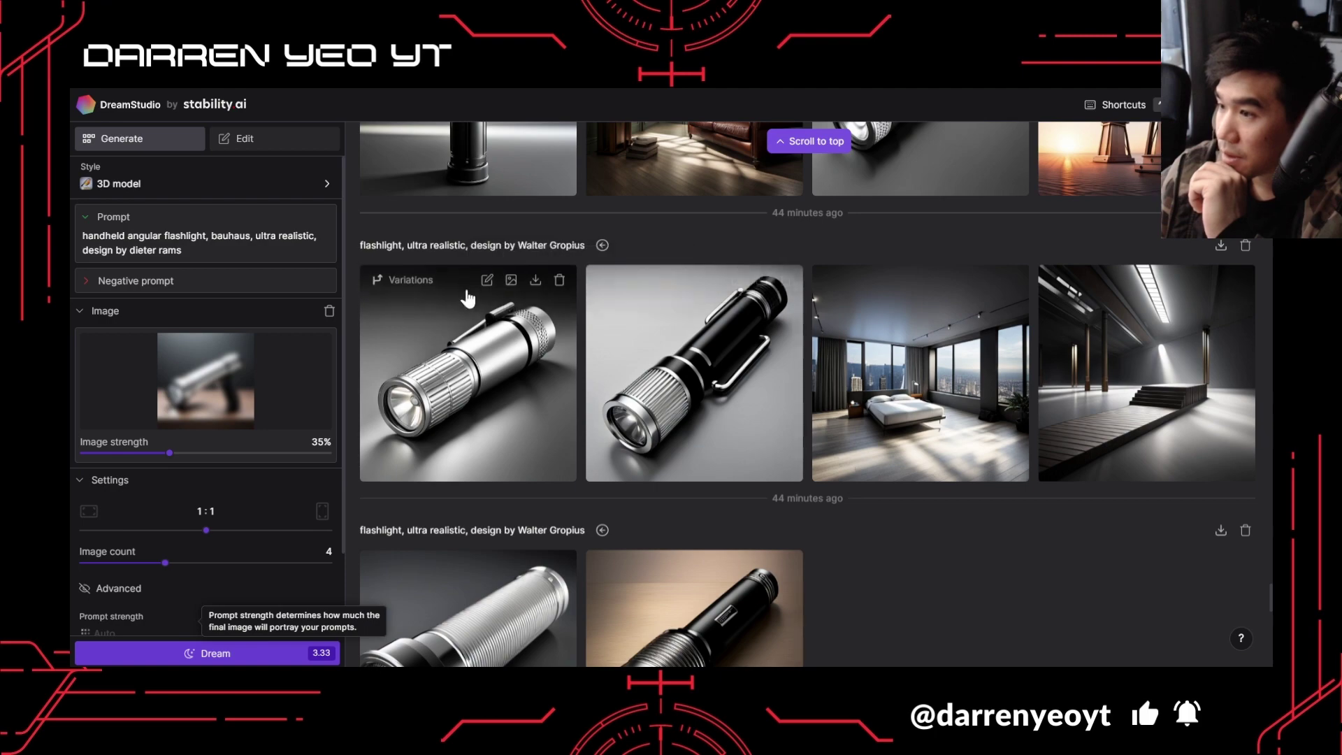
click(426, 280)
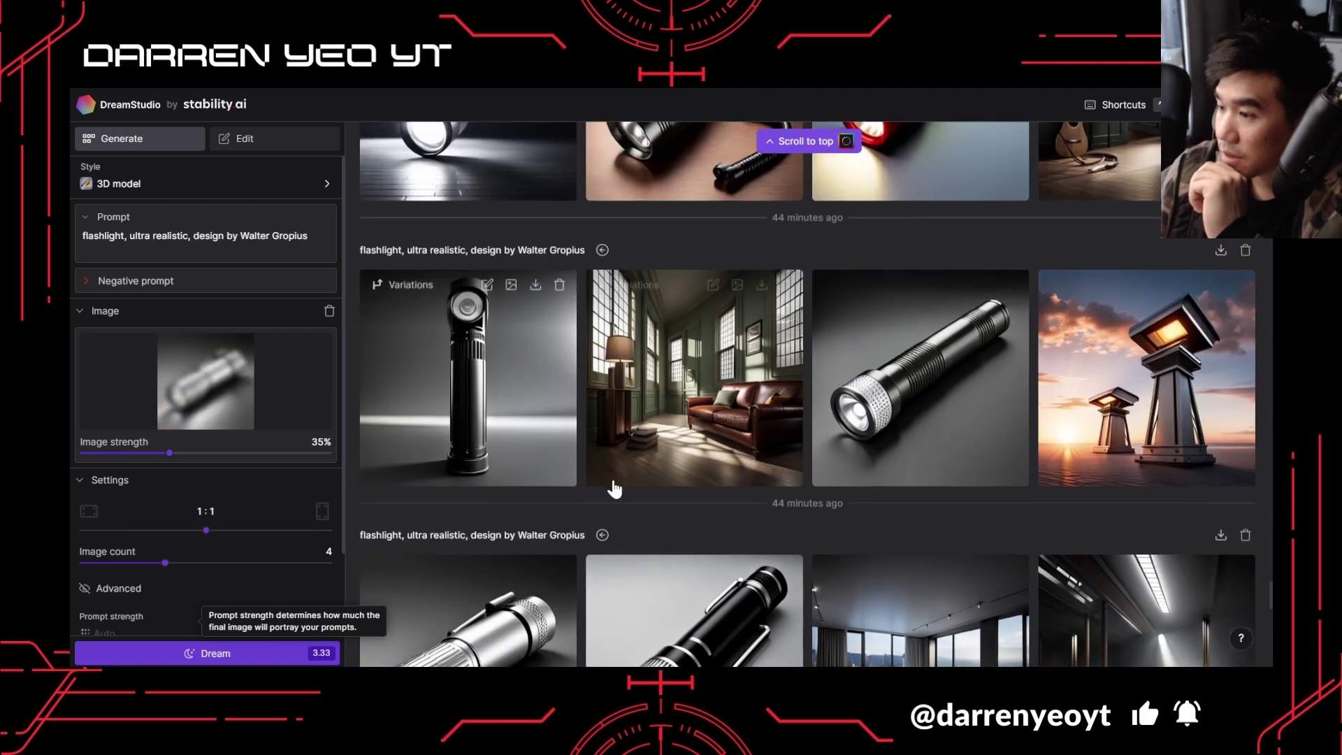
click(621, 566)
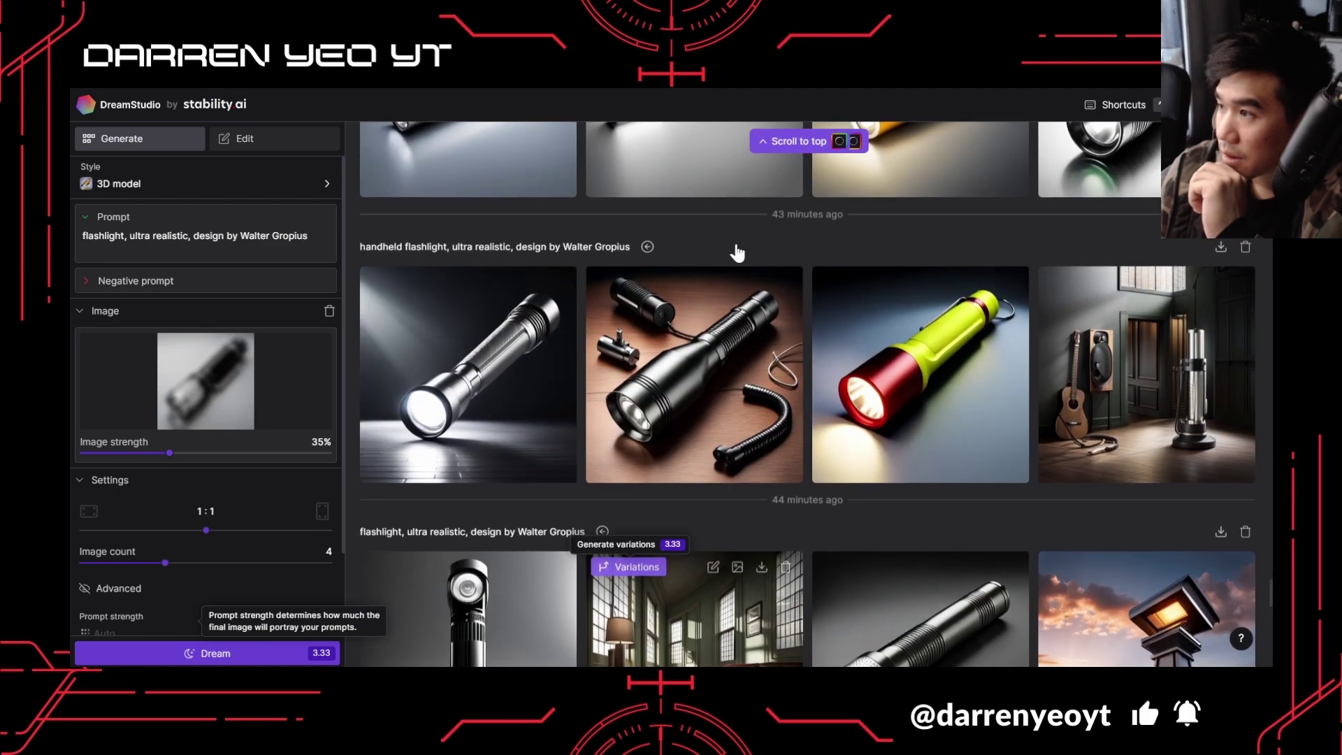
Return to the newest results and review the Denis Villeneuve variations, viewing the fourth and first variations of the black clamp-style flashlight enlarged.
click(769, 145)
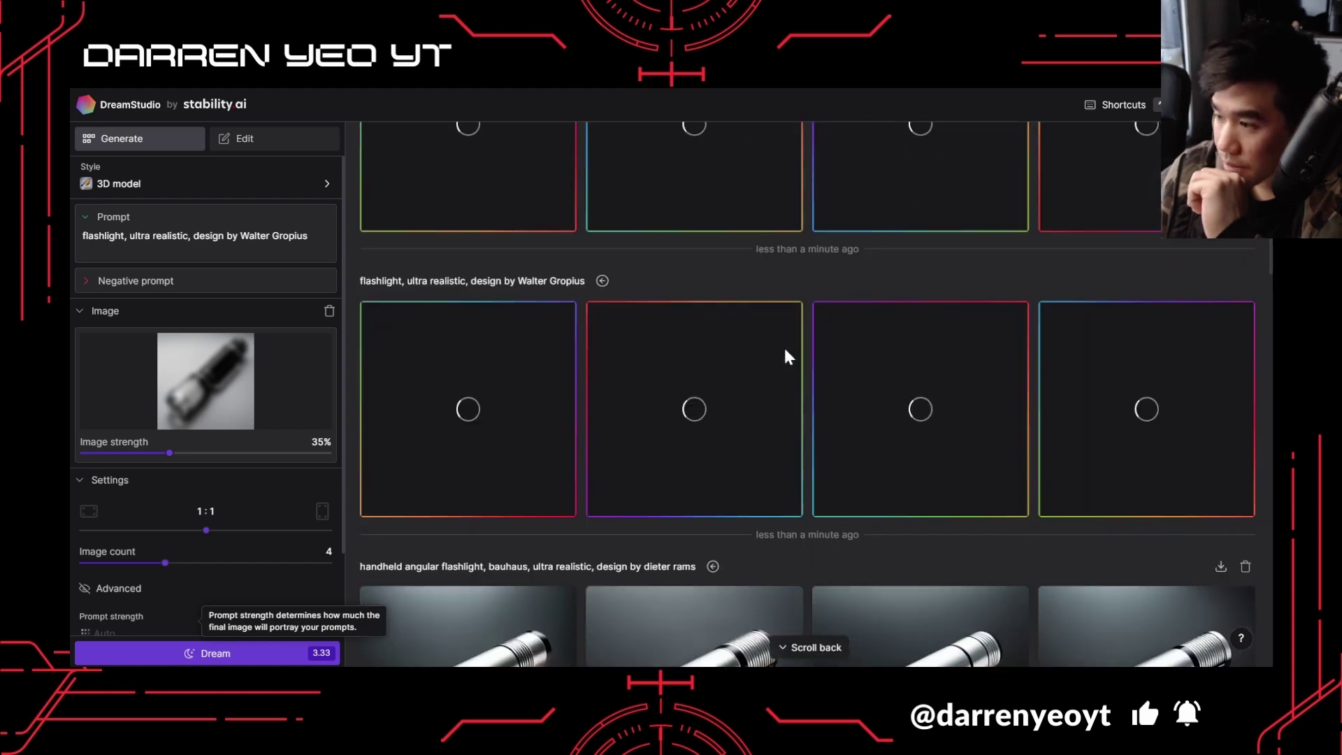
scroll(784, 349, down, 5)
scroll(804, 330, down, 4)
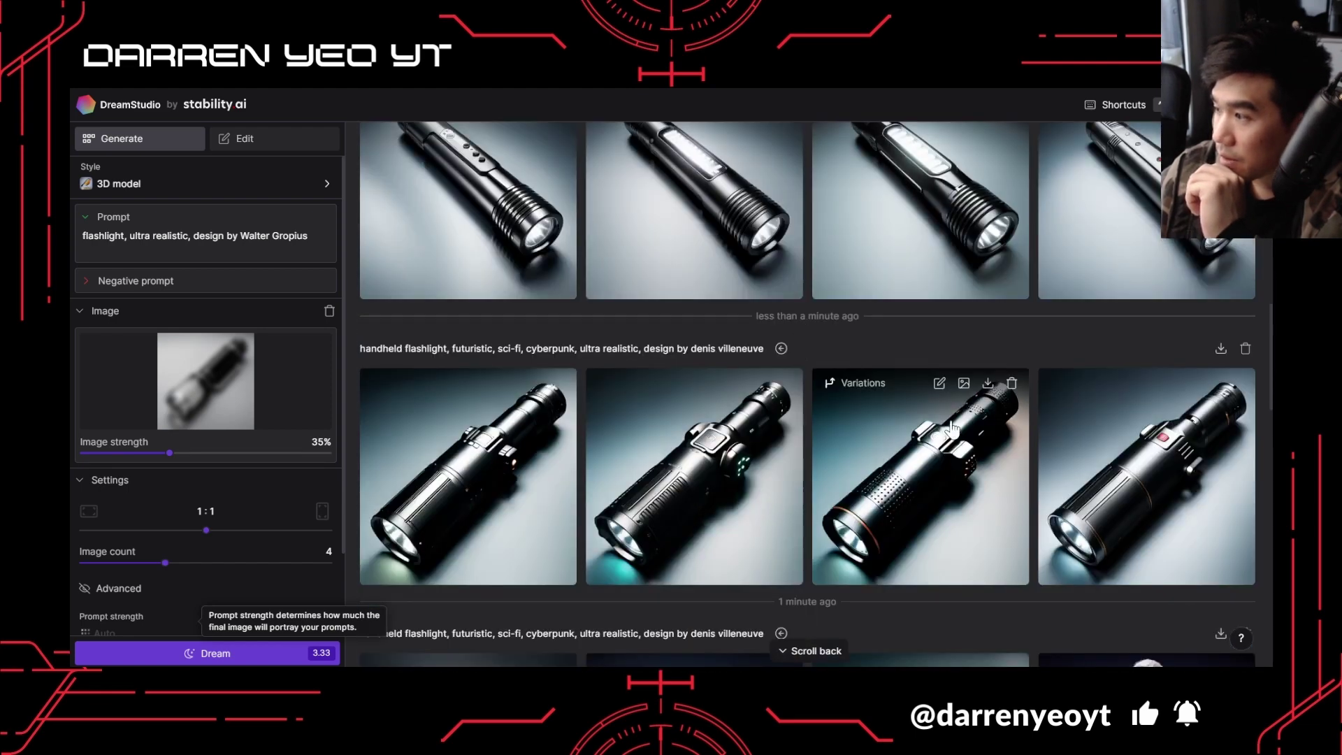
scroll(1117, 510, down, 2)
scroll(1118, 510, down, 3)
scroll(1021, 451, up, 5)
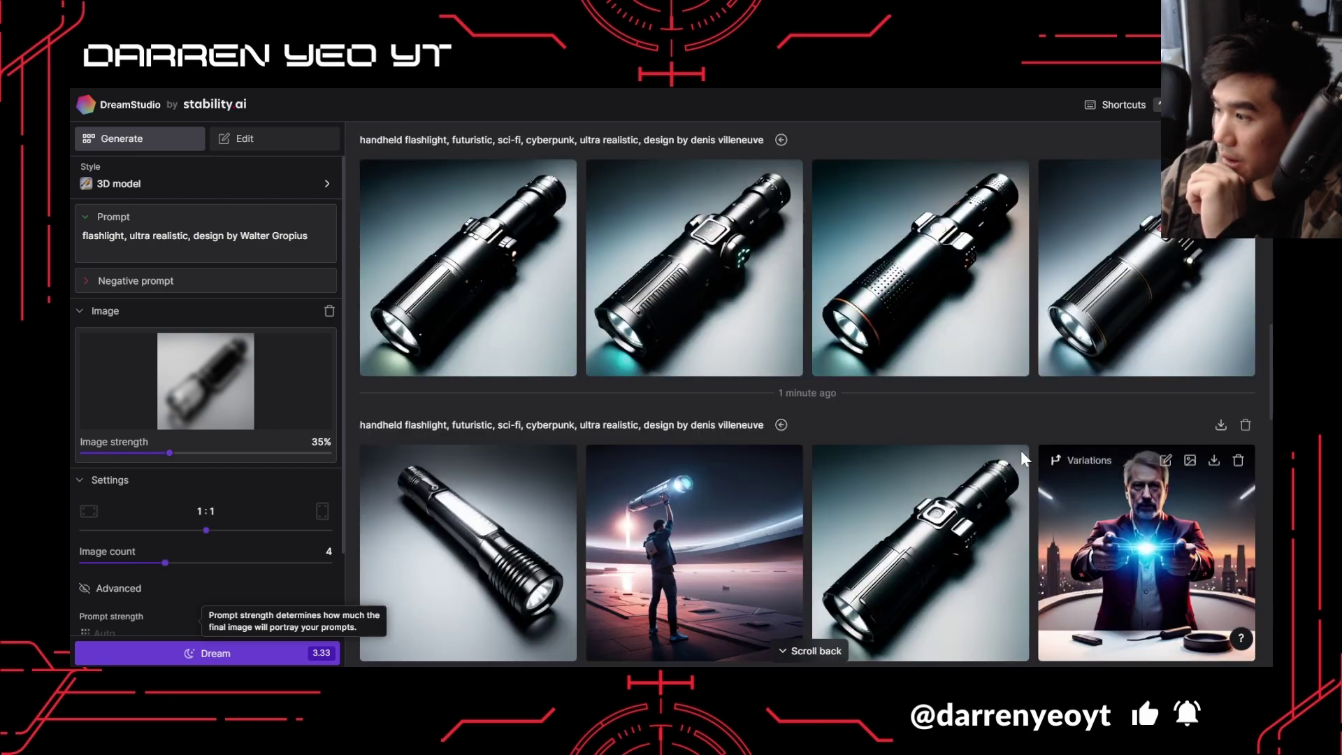
click(1116, 476)
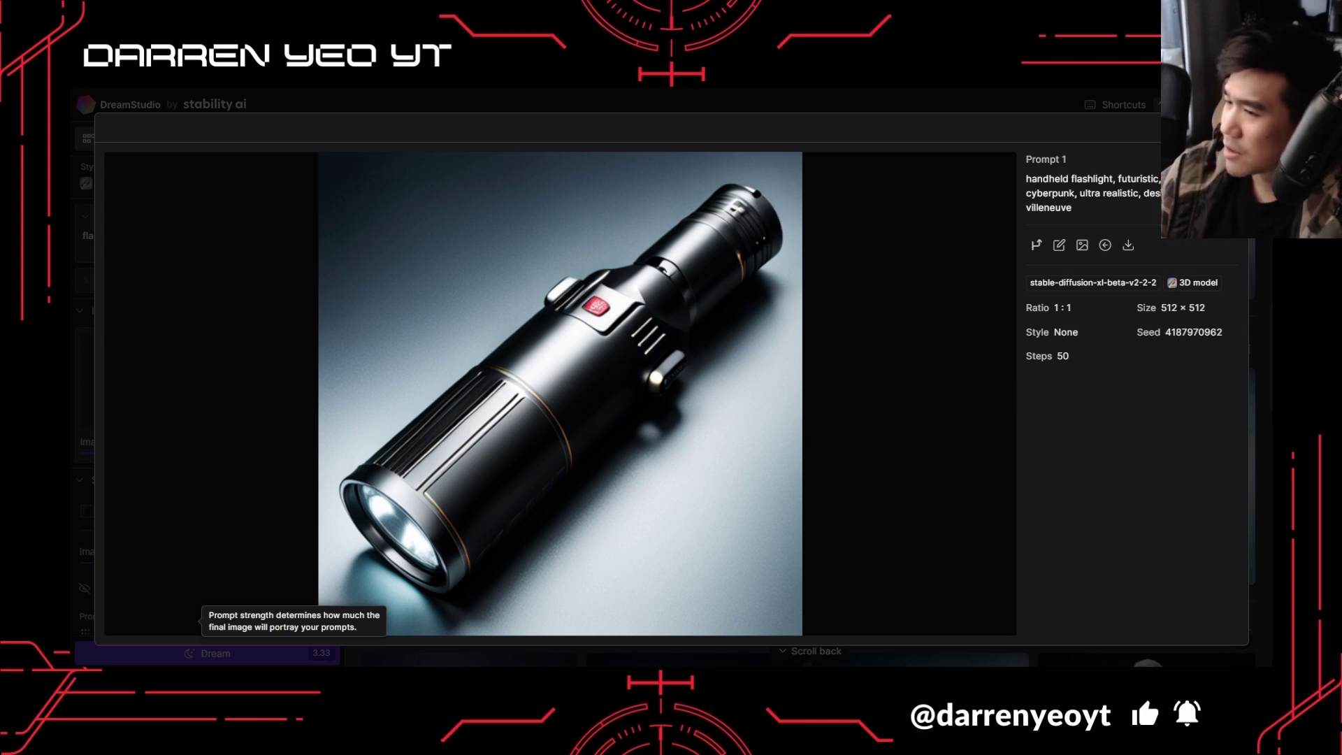
key(Escape)
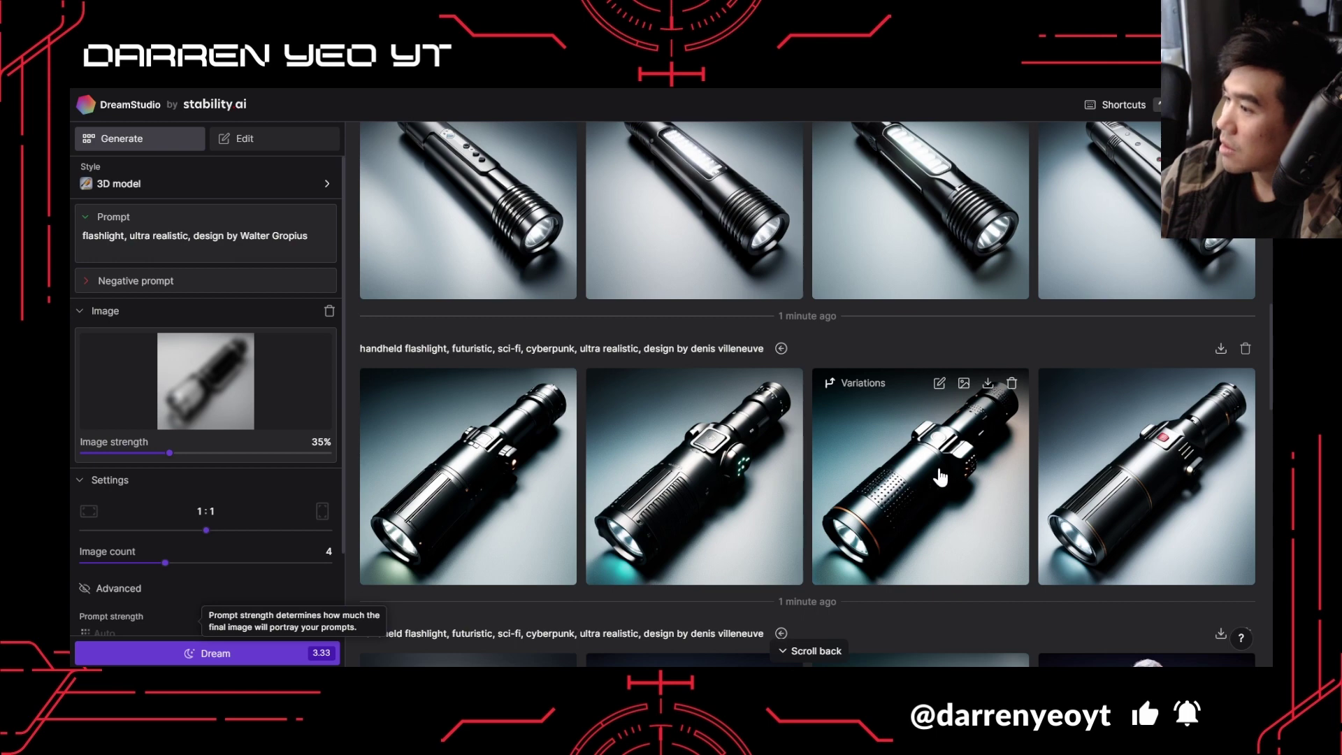
click(535, 490)
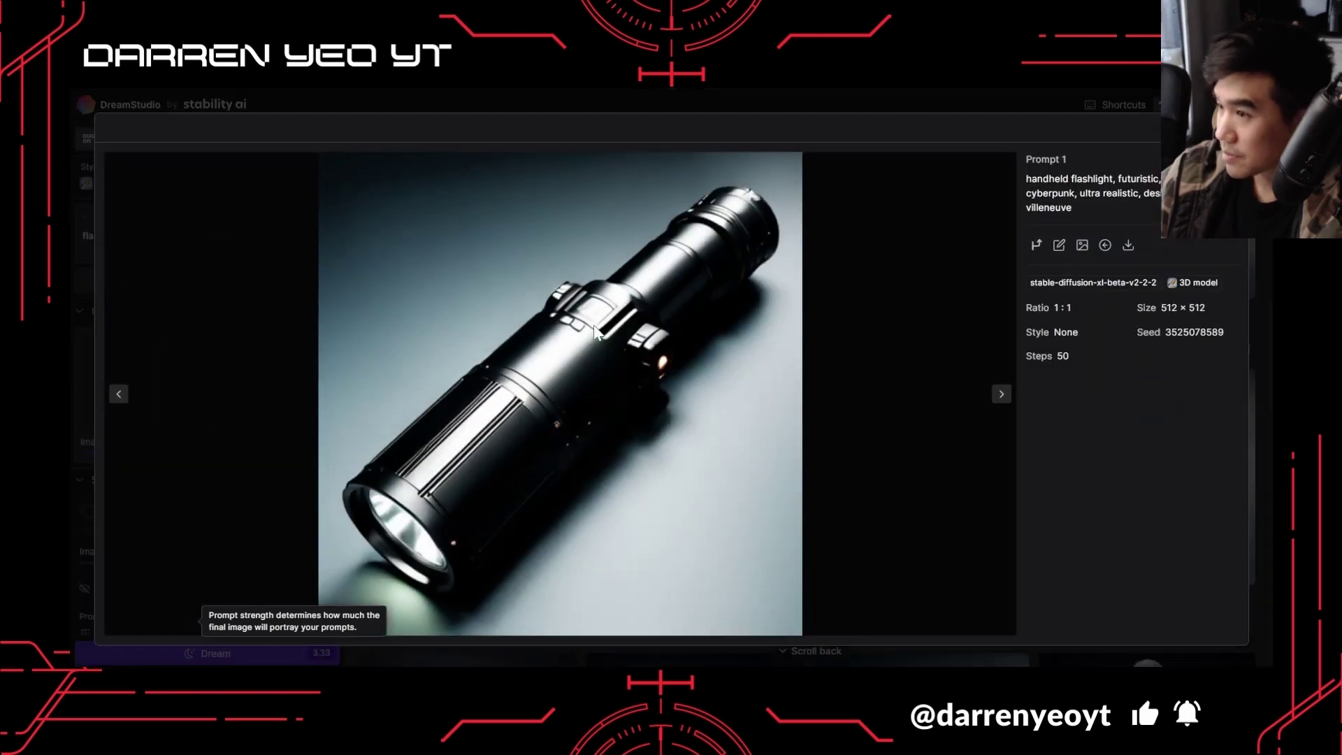
key(Escape)
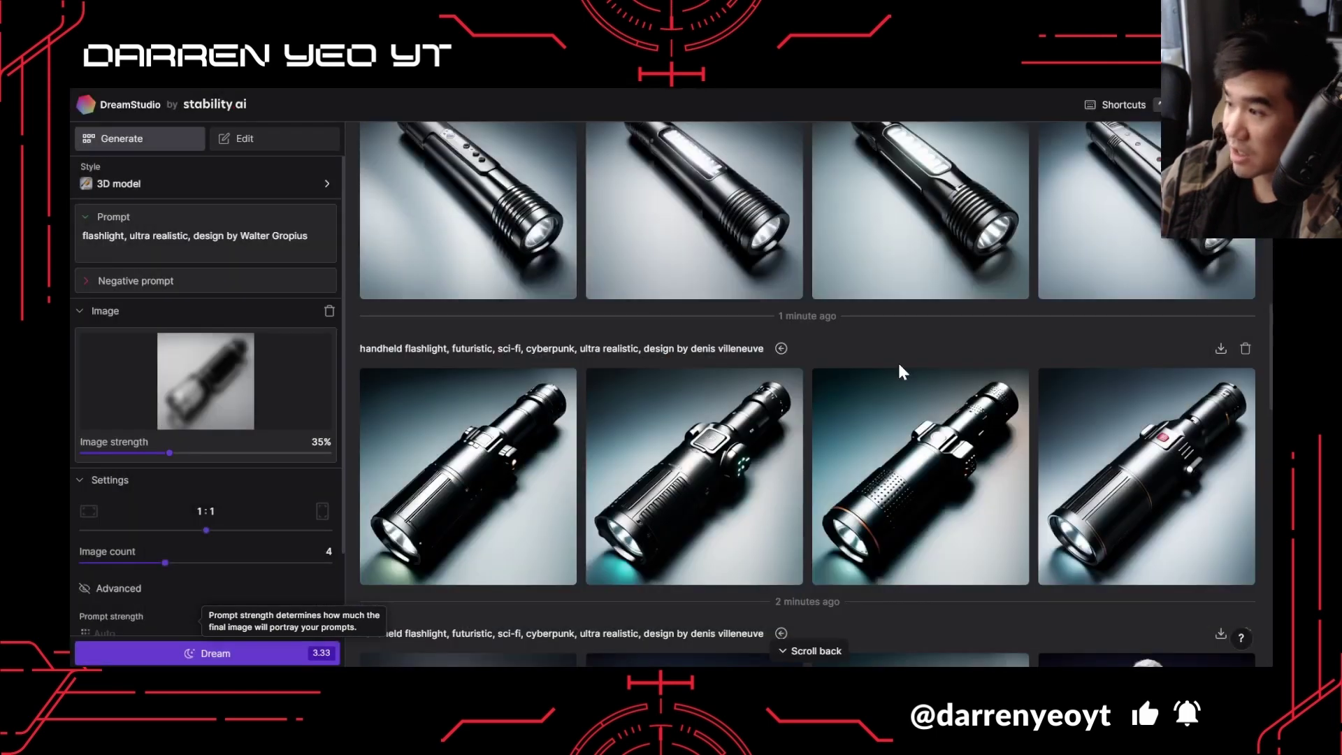
scroll(978, 483, up, 1)
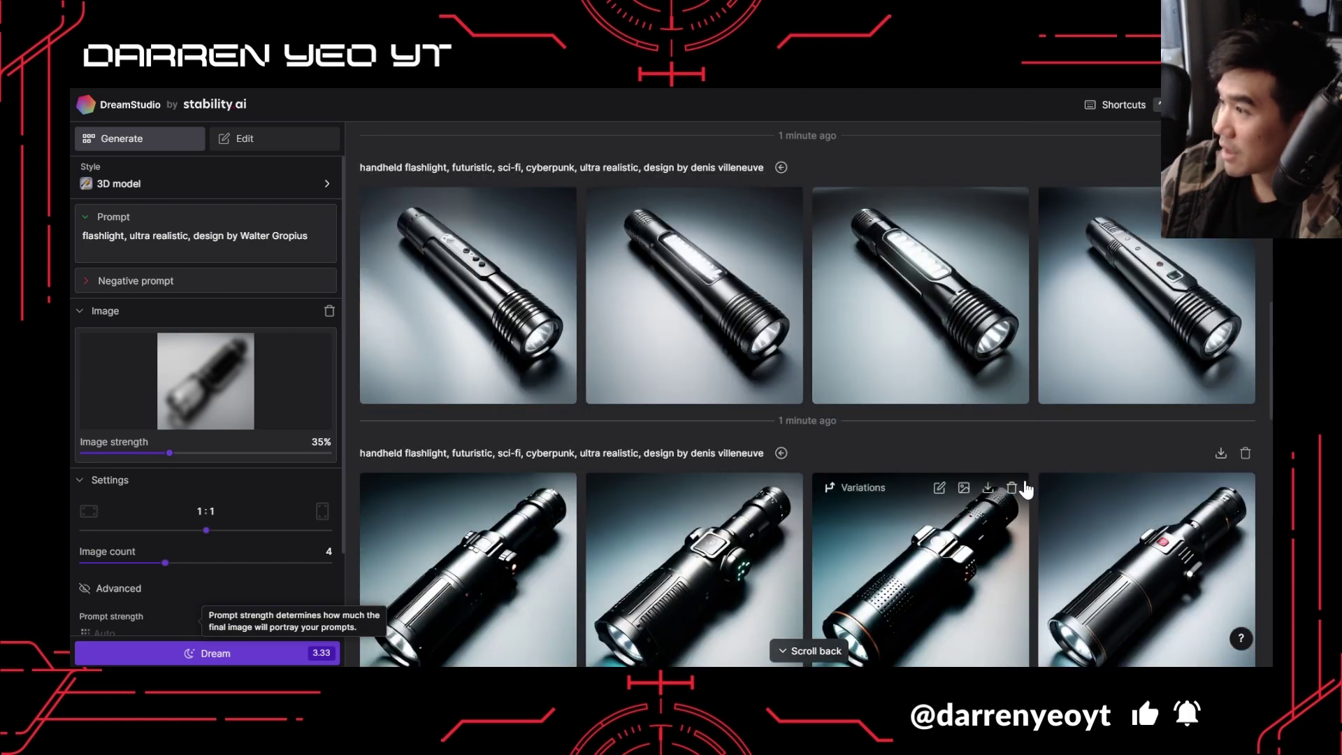
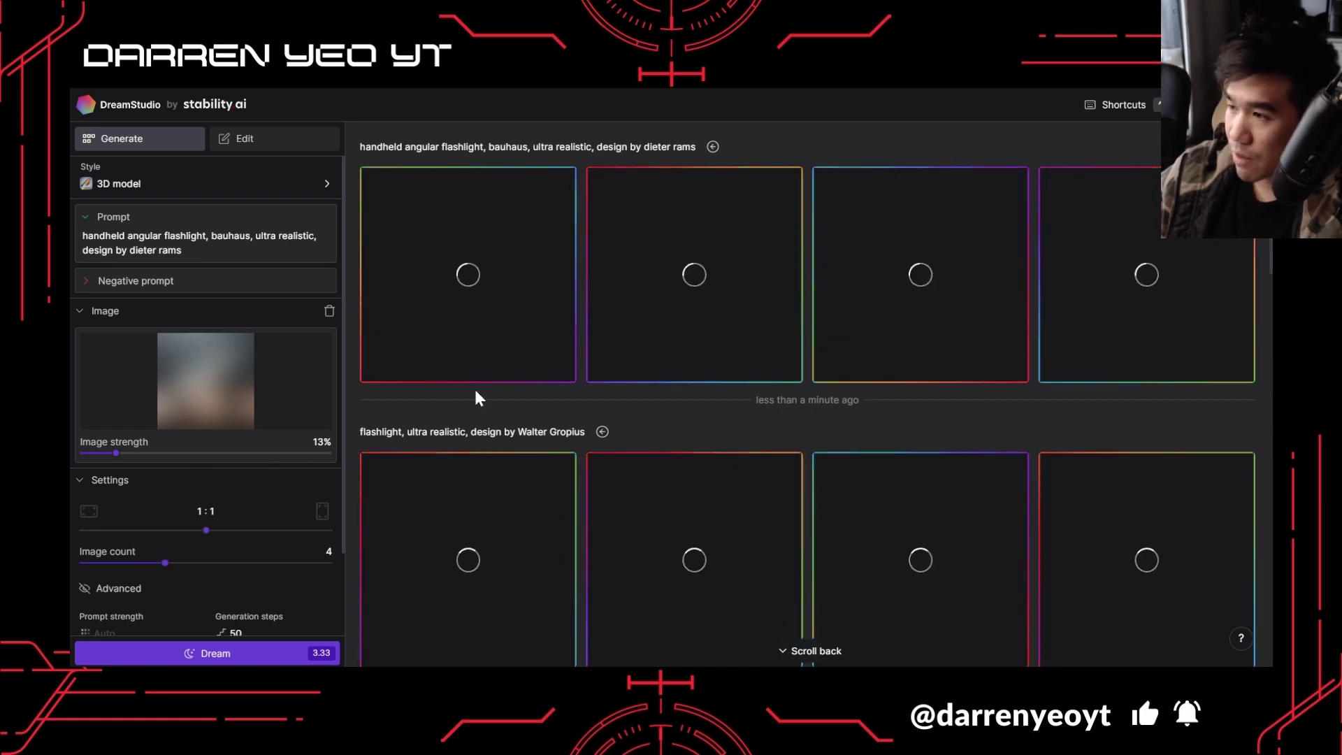
Compare the newly generated Walter Gropius flashlight variations with the Dieter Rams pistol-grip variations.
scroll(641, 344, down, 5)
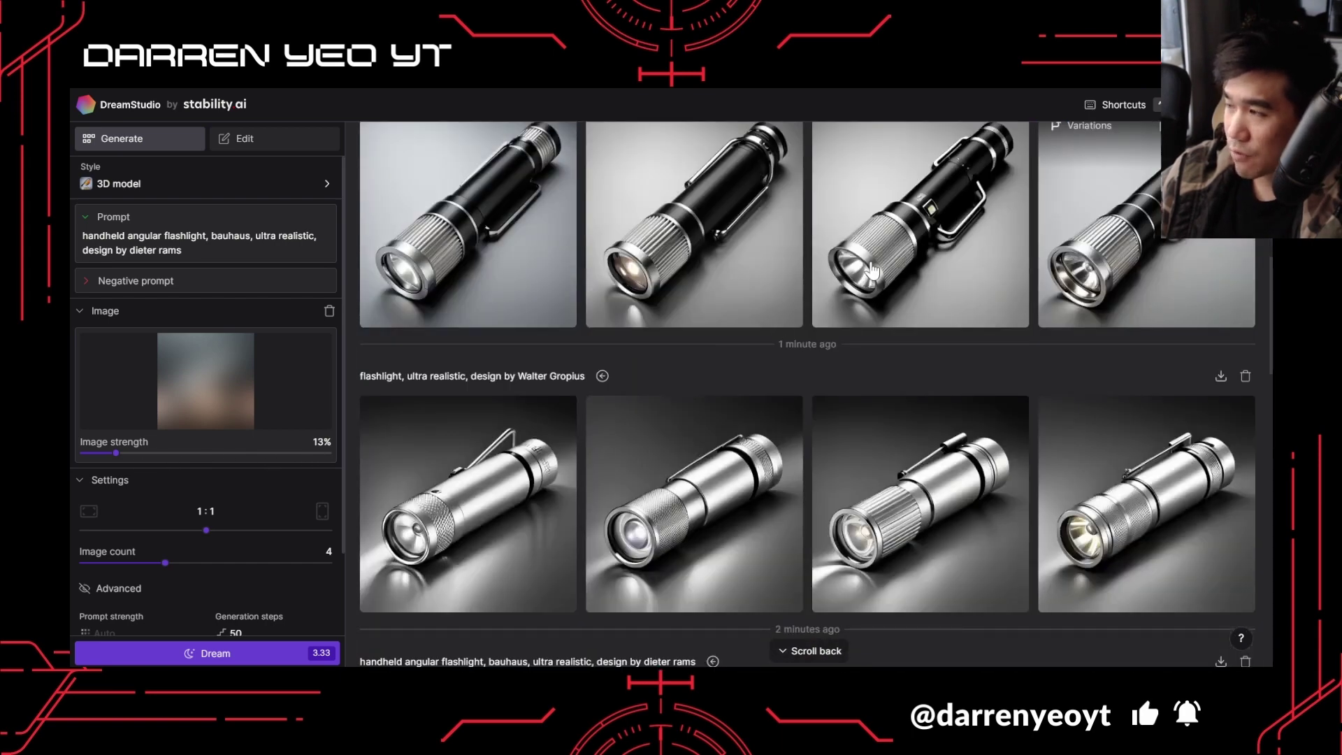
scroll(382, 403, up, 6)
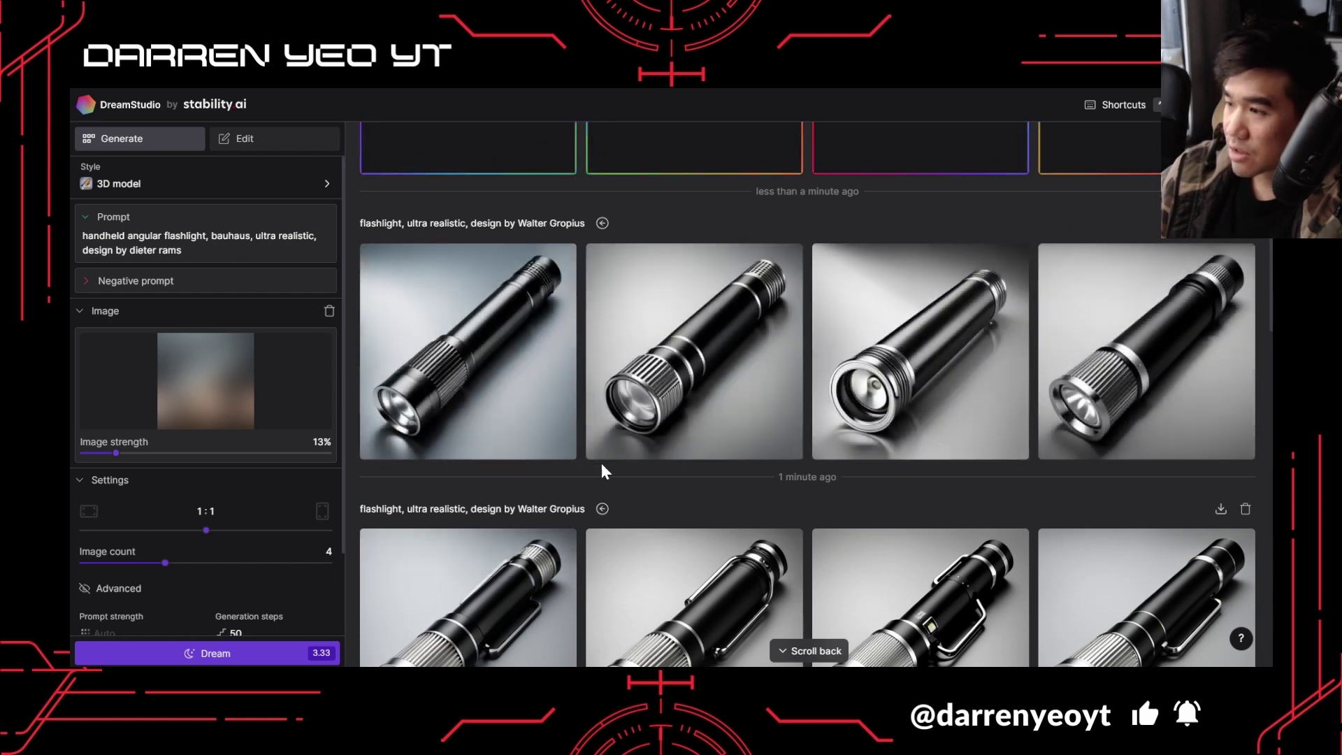
scroll(796, 414, up, 3)
scroll(769, 433, down, 1)
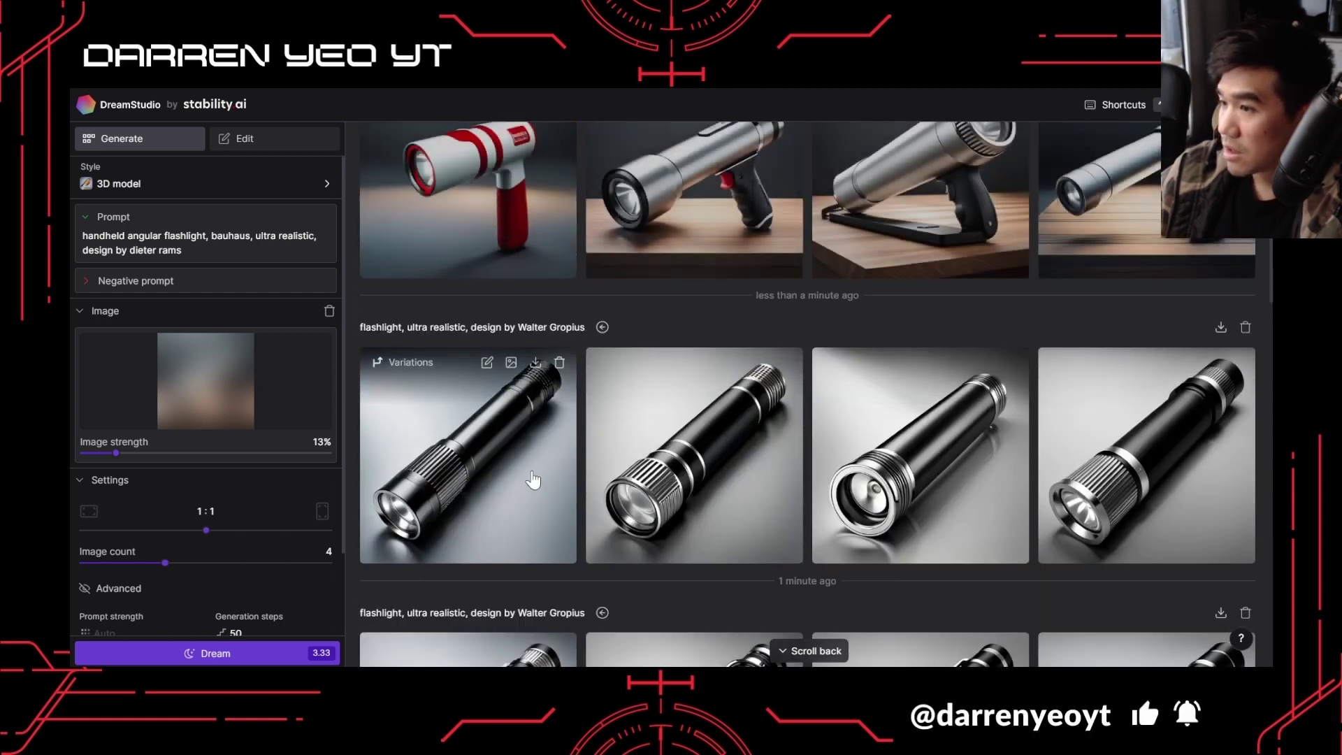
scroll(534, 475, up, 1)
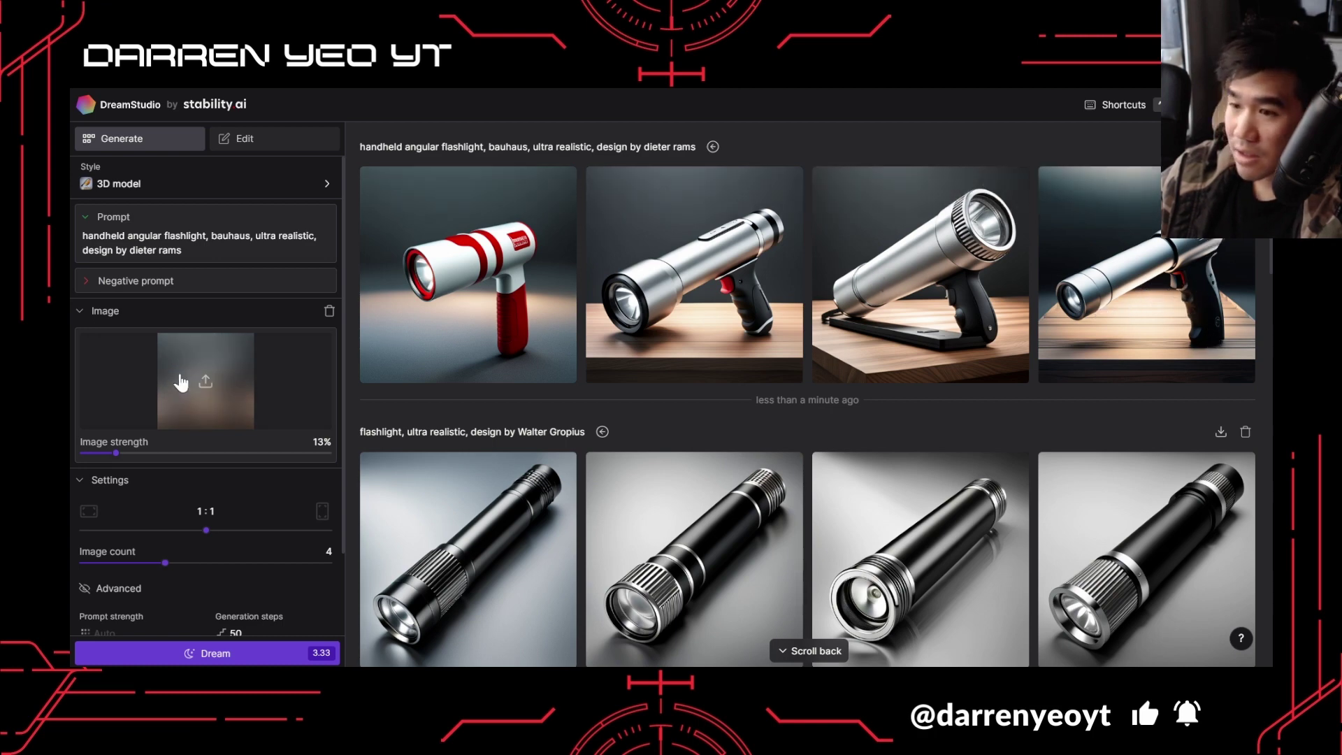
Lower the reference image strength to 5% and generate another set from the Dieter Rams angular flashlight prompt.
drag(106, 453, 101, 453)
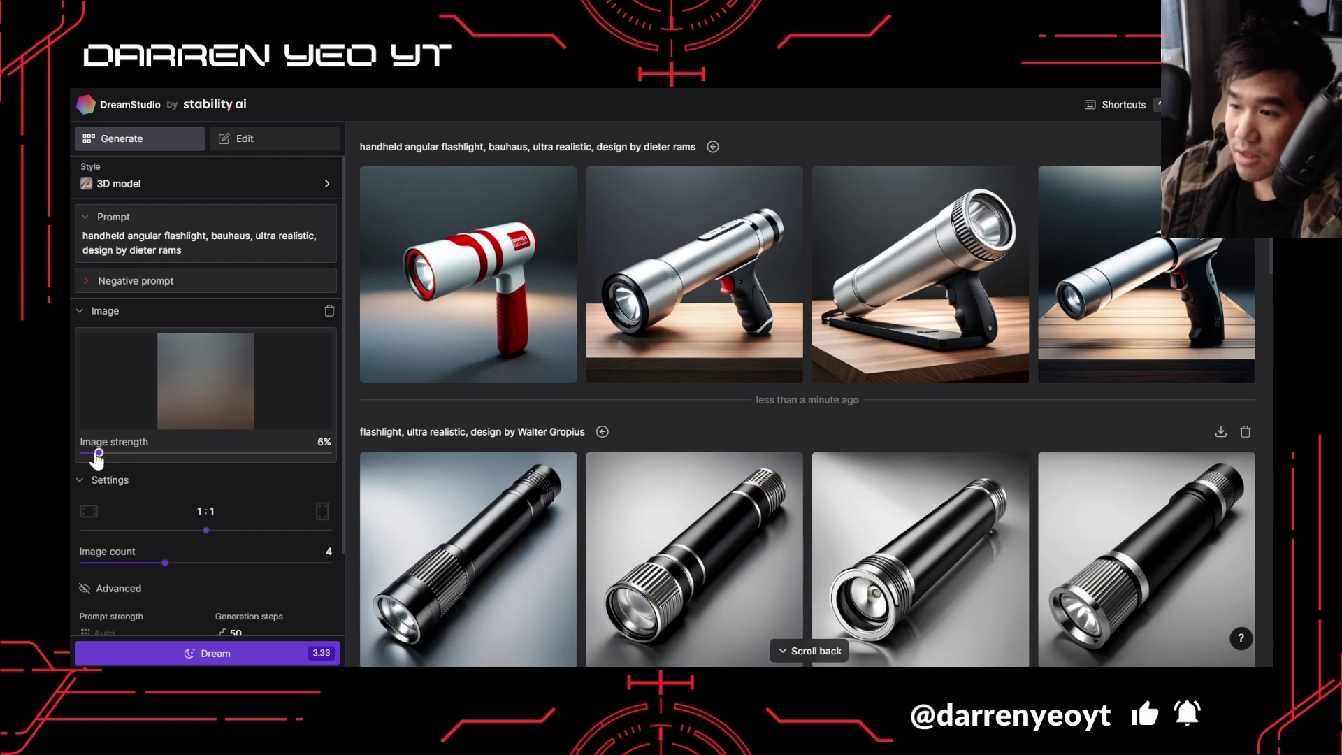
click(143, 654)
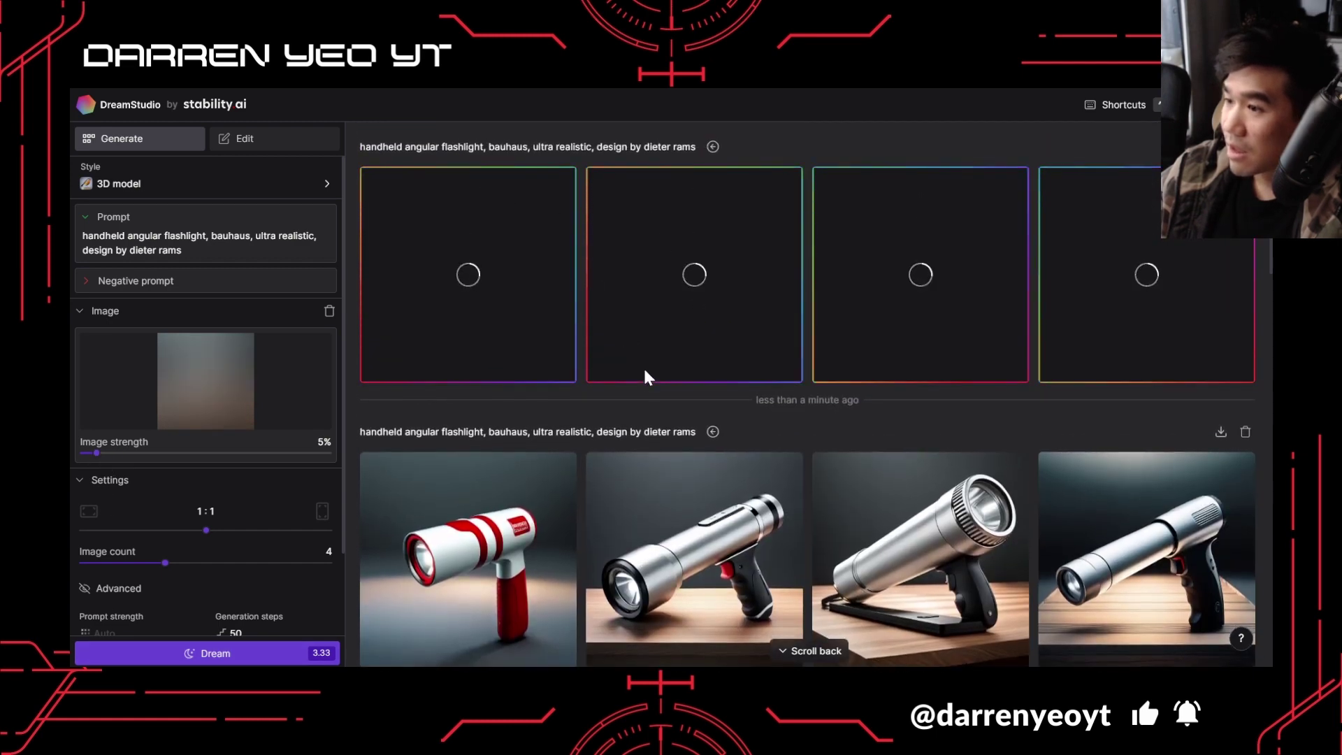
scroll(598, 259, down, 2)
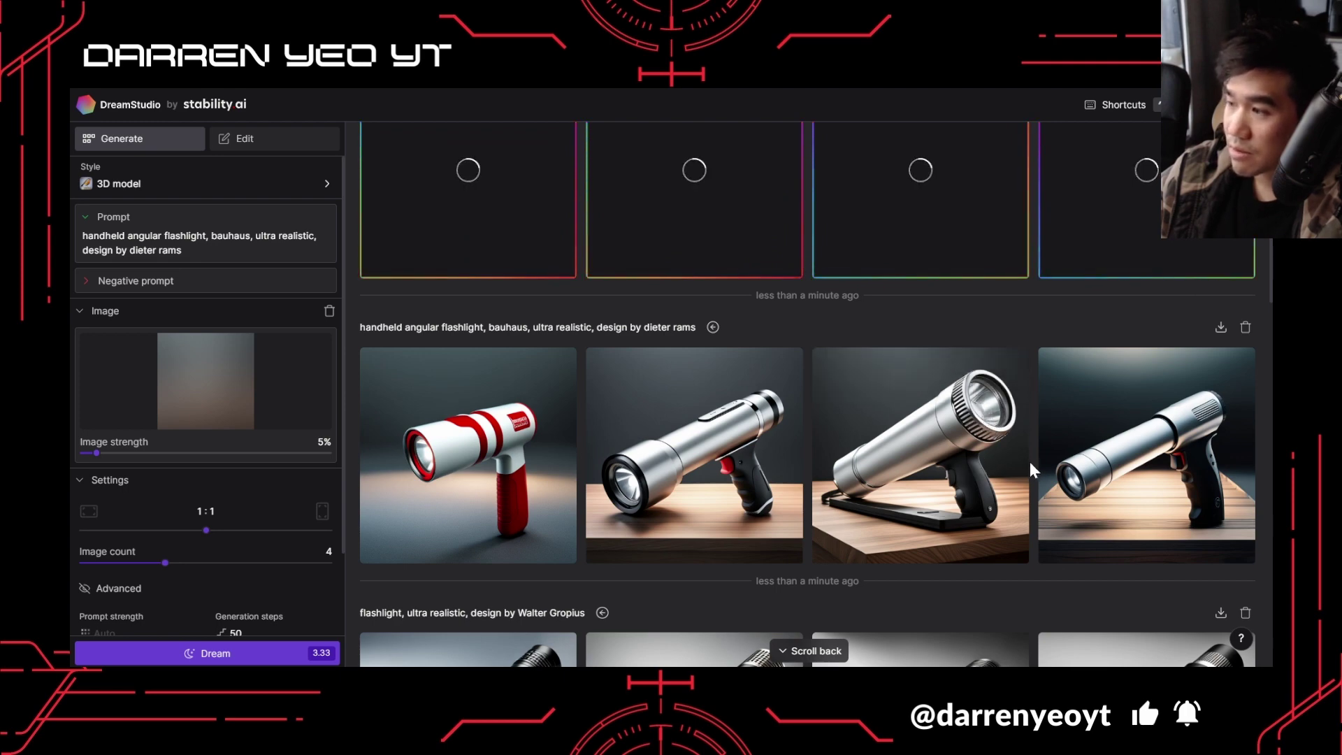
scroll(831, 477, up, 2)
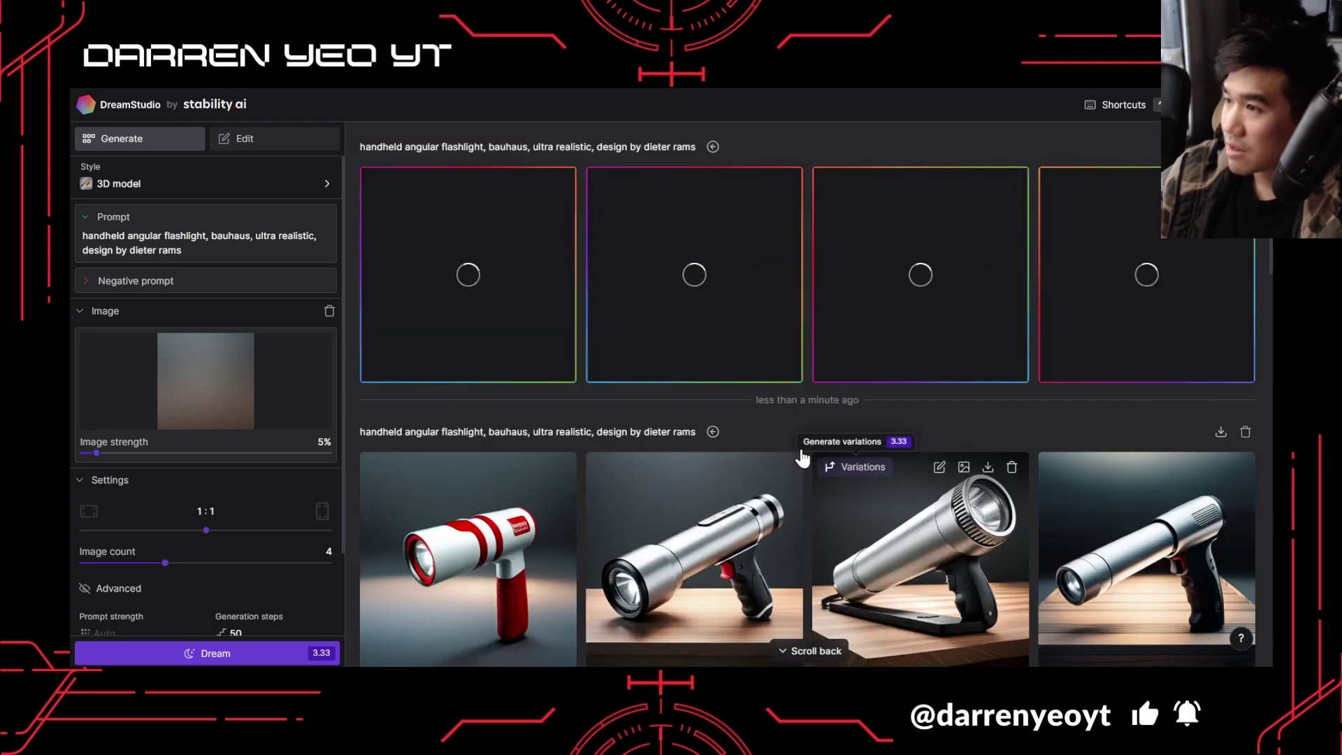
scroll(452, 474, down, 2)
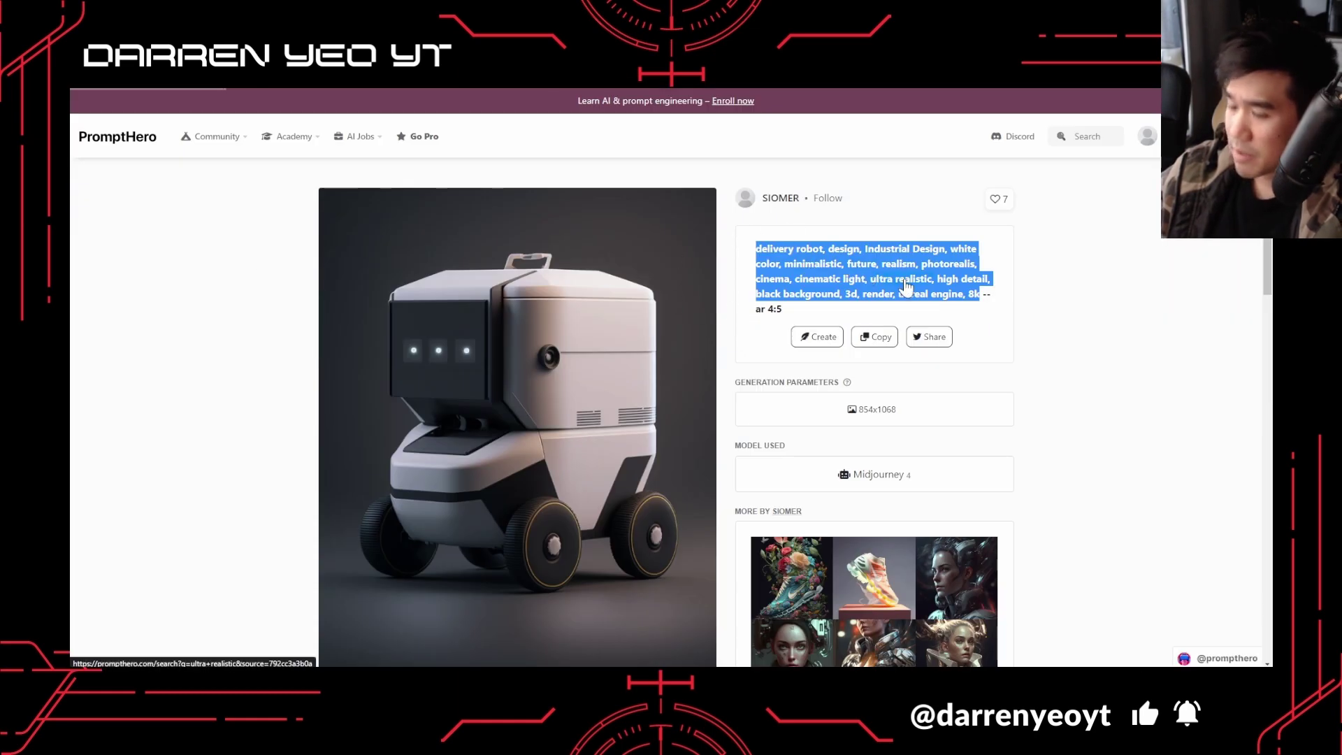
Switch to PromptHero, browse the industrial design prompts, and open the white four-wheeled delivery robot with the boxy head.
click(902, 250)
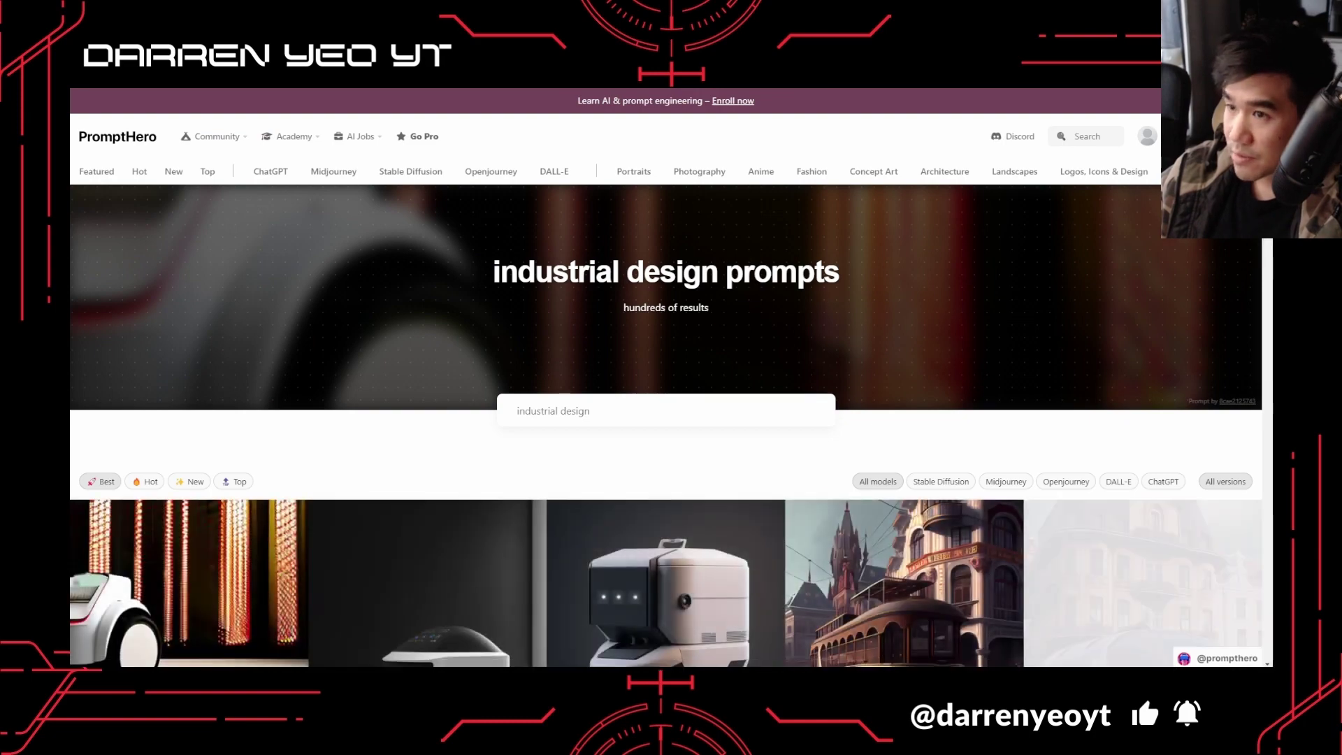
scroll(572, 415, down, 4)
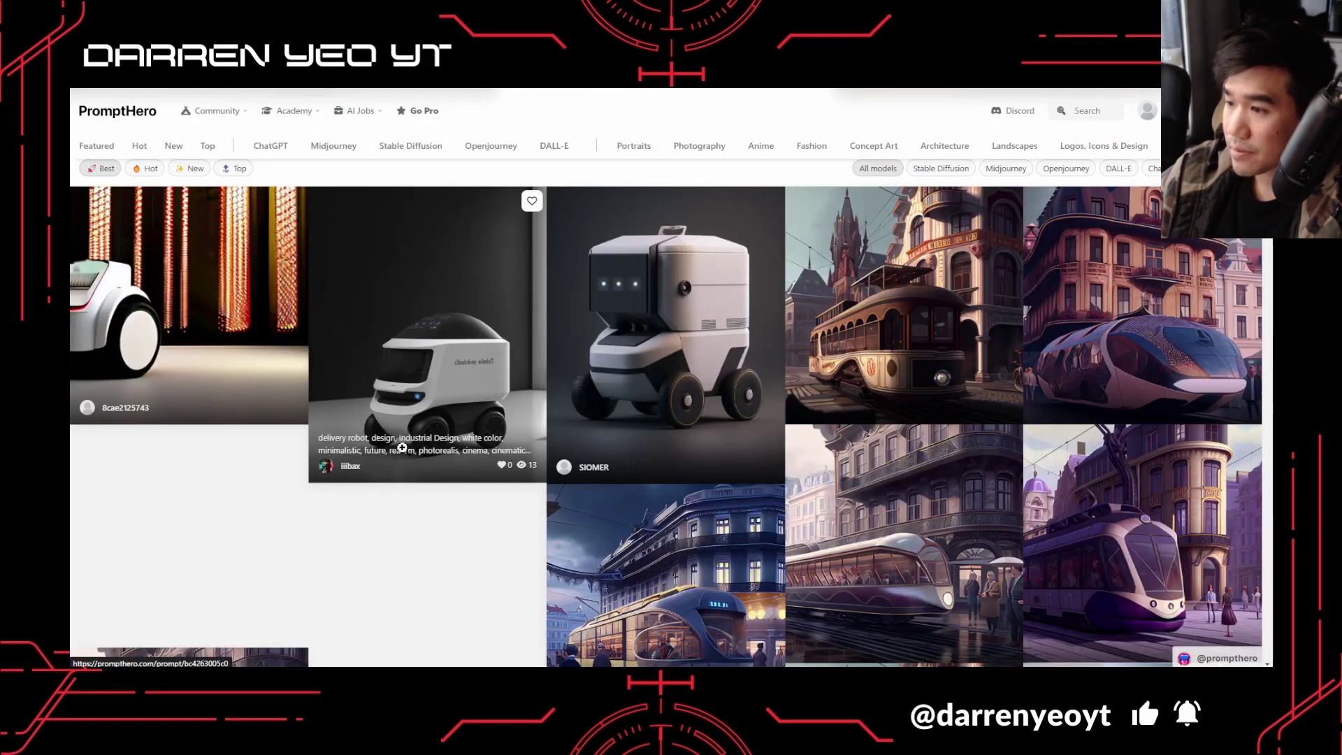
scroll(462, 272, up, 4)
scroll(574, 411, down, 4)
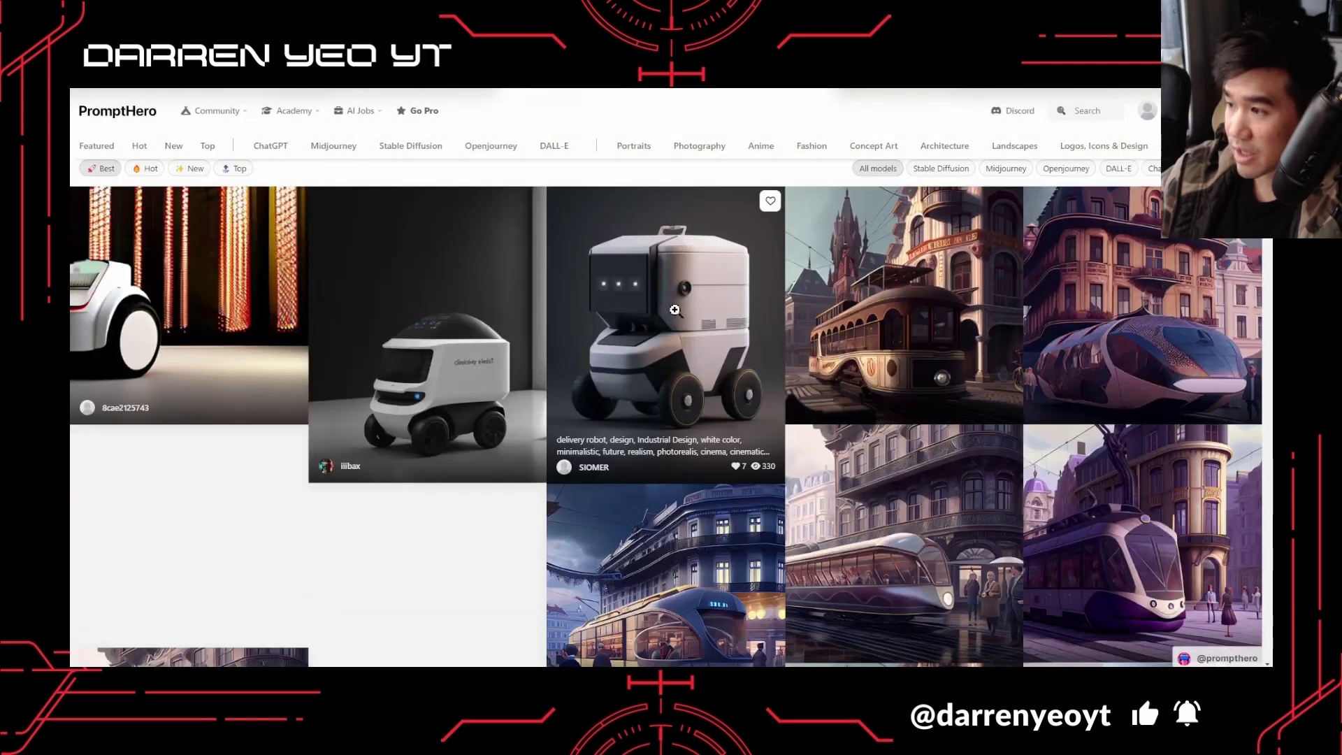
click(643, 362)
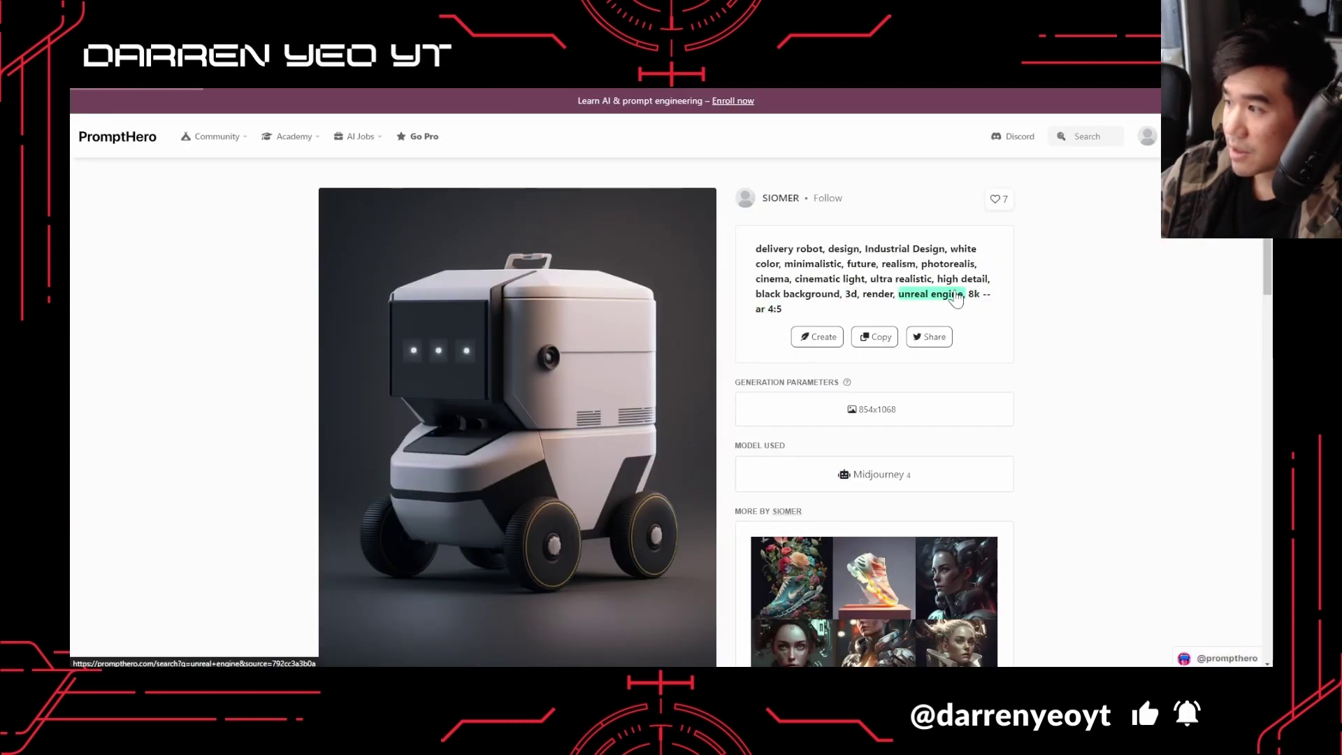
Highlight the delivery robot's prompt text up to "unreal engine" and go back to the industrial design results.
drag(968, 297, 748, 272)
key(alt+Tab)
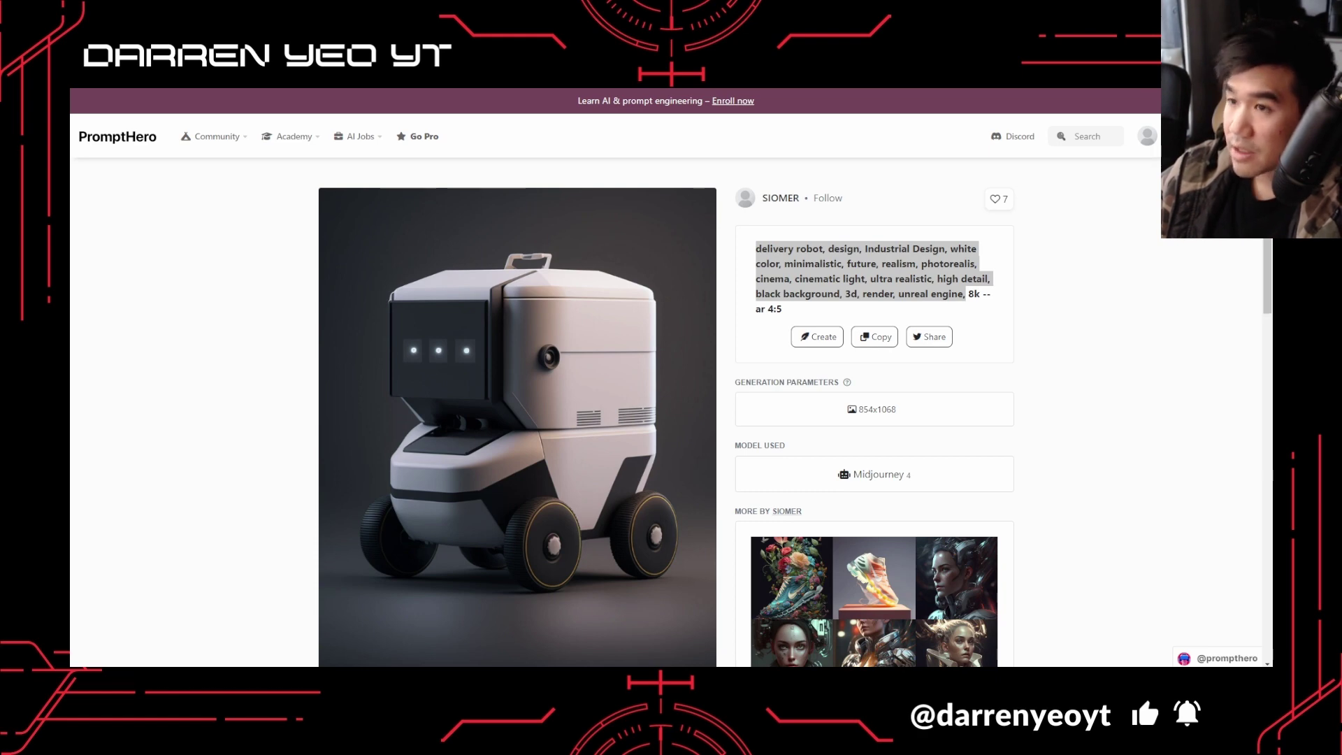
key(alt+Tab)
key(alt+Left)
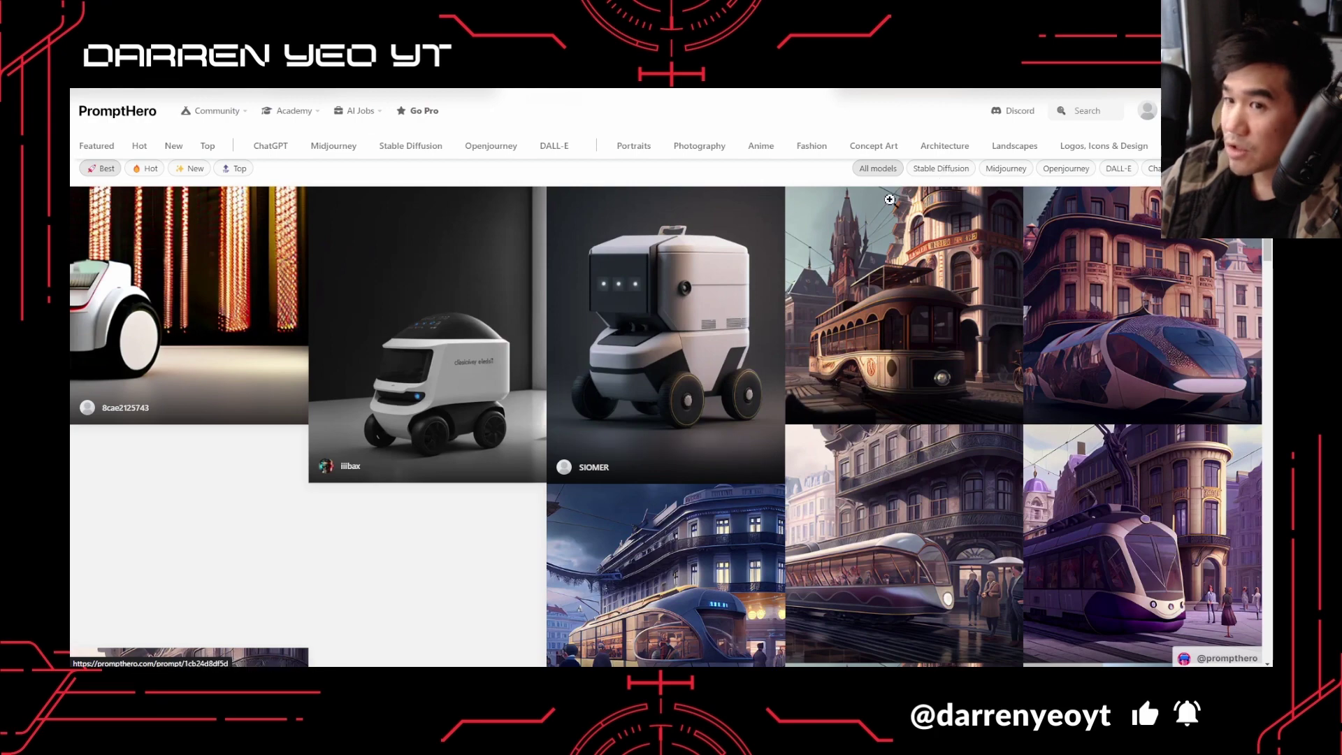
Filter the industrial design results by the Stable Diffusion model and by the ChatGPT model.
mouse_move(895, 199)
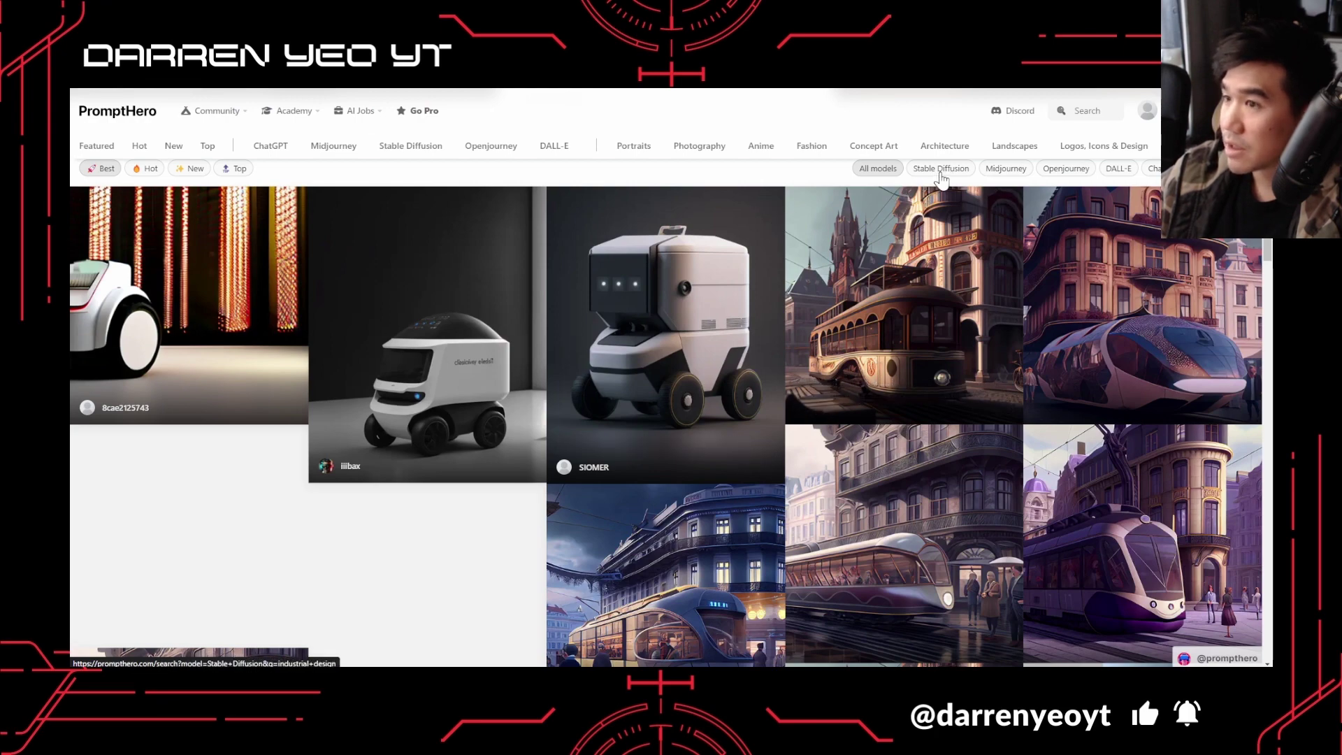
click(916, 189)
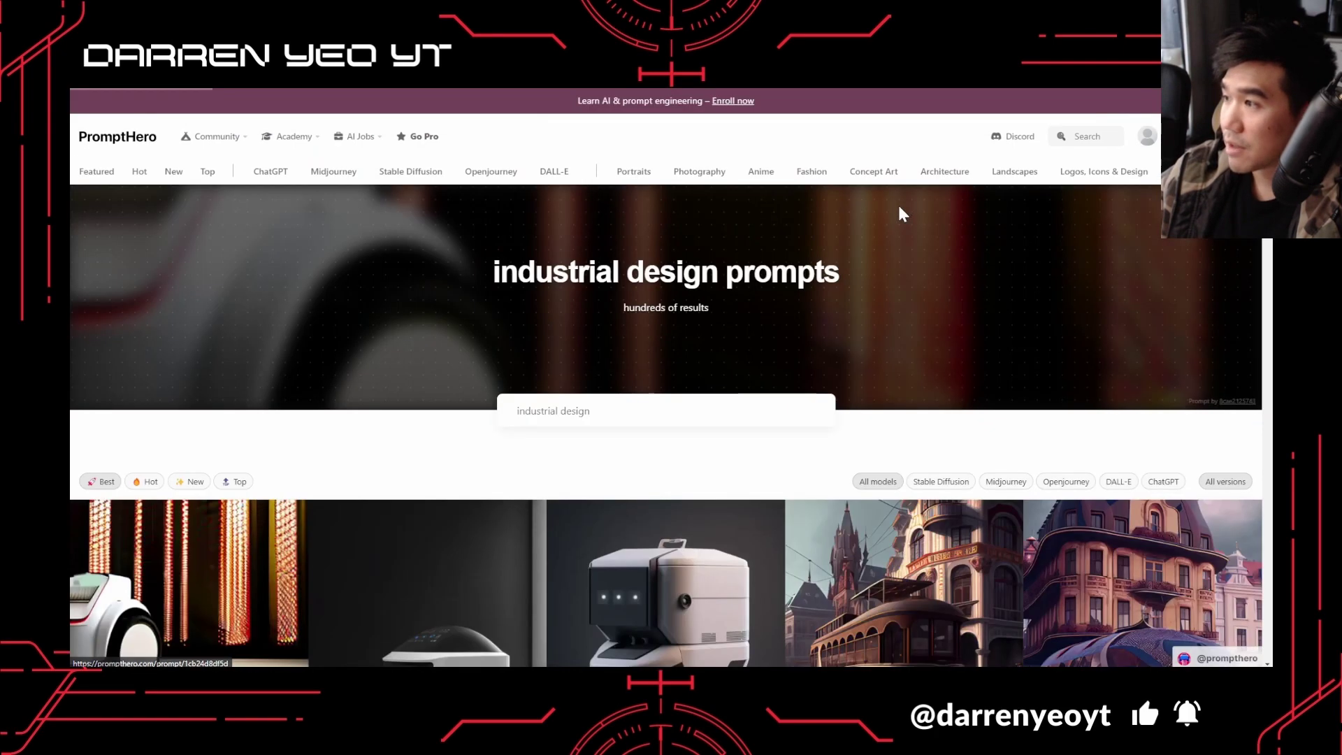
click(953, 489)
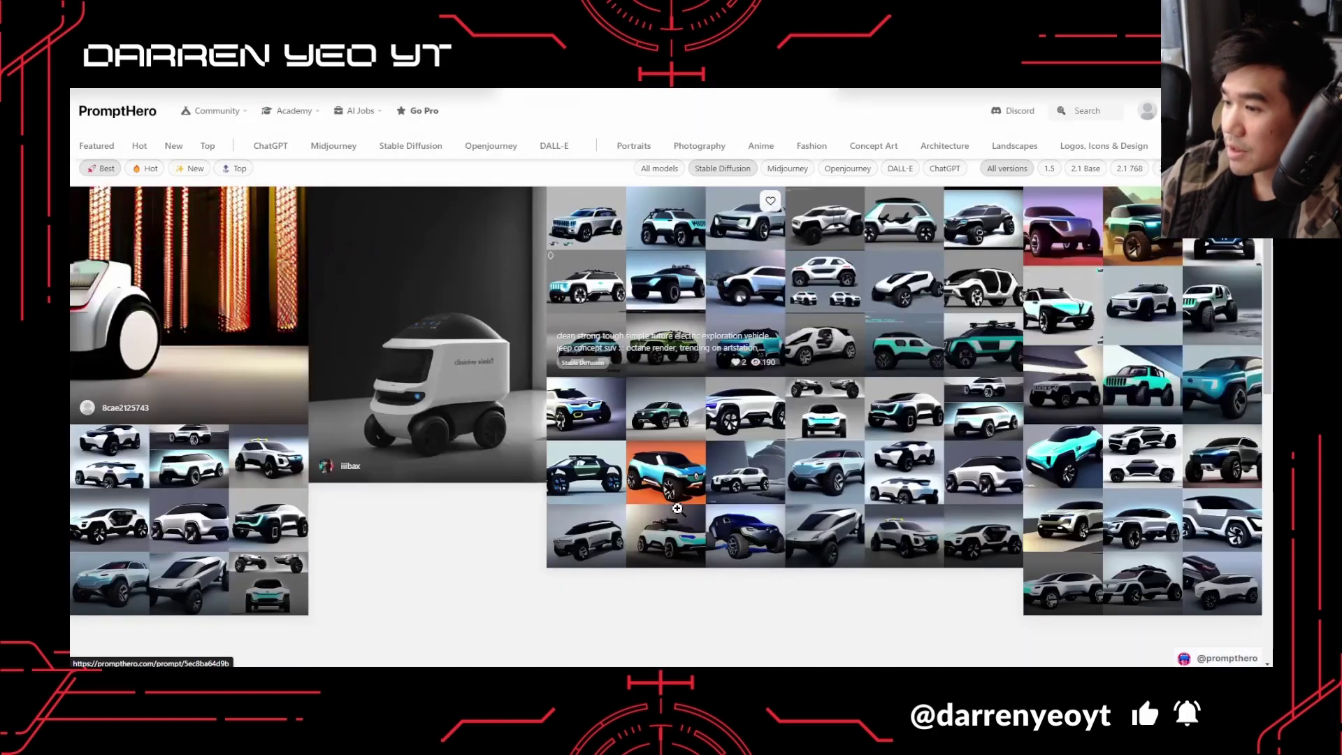
click(951, 486)
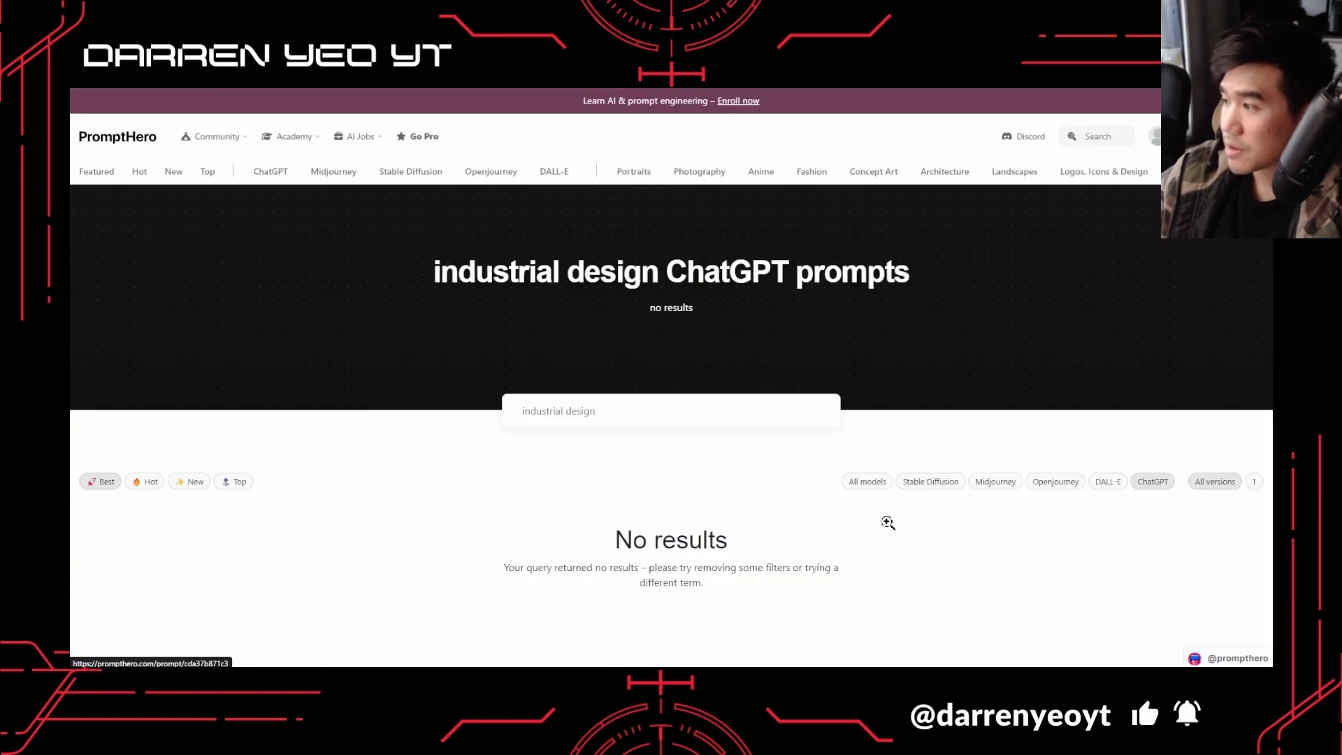
click(917, 483)
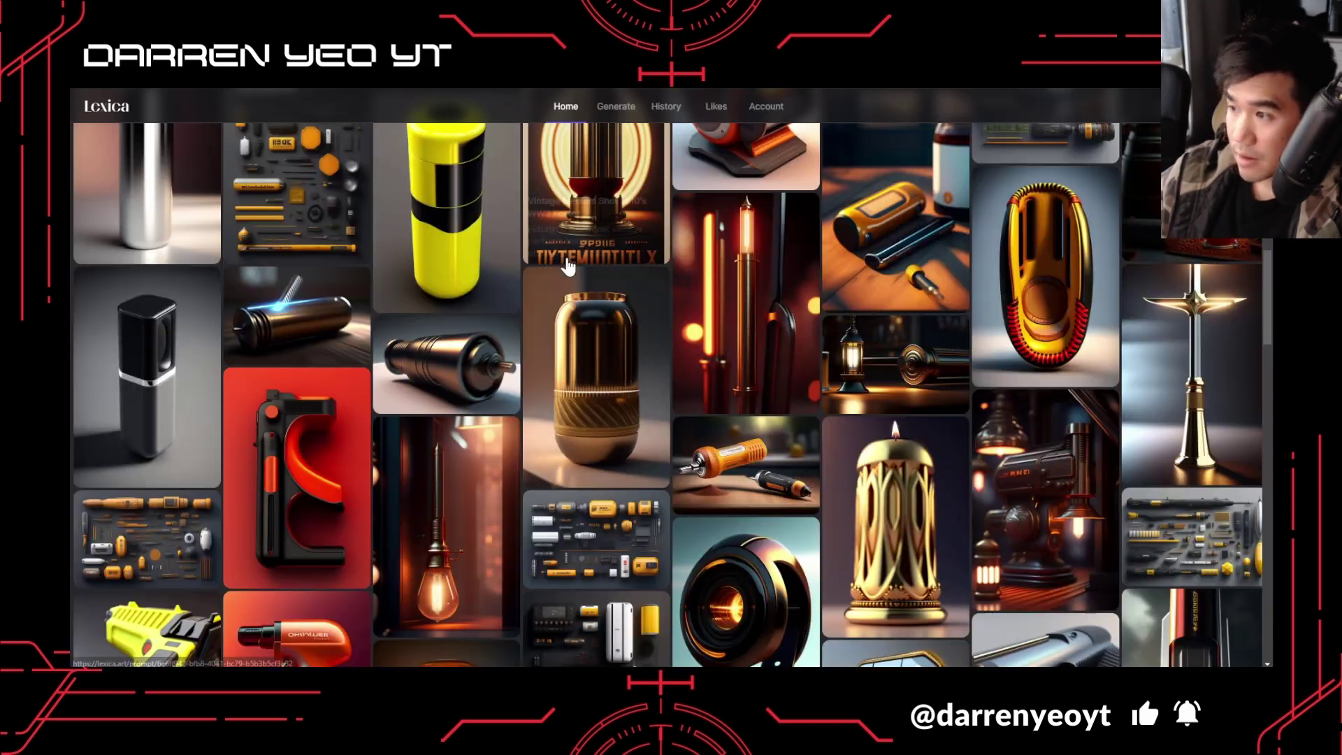
Switch to Lexica and search for "flashlight industrial design", dropping "3d" from the previous query.
scroll(616, 357, down, 3)
scroll(668, 359, down, 5)
scroll(540, 369, up, 15)
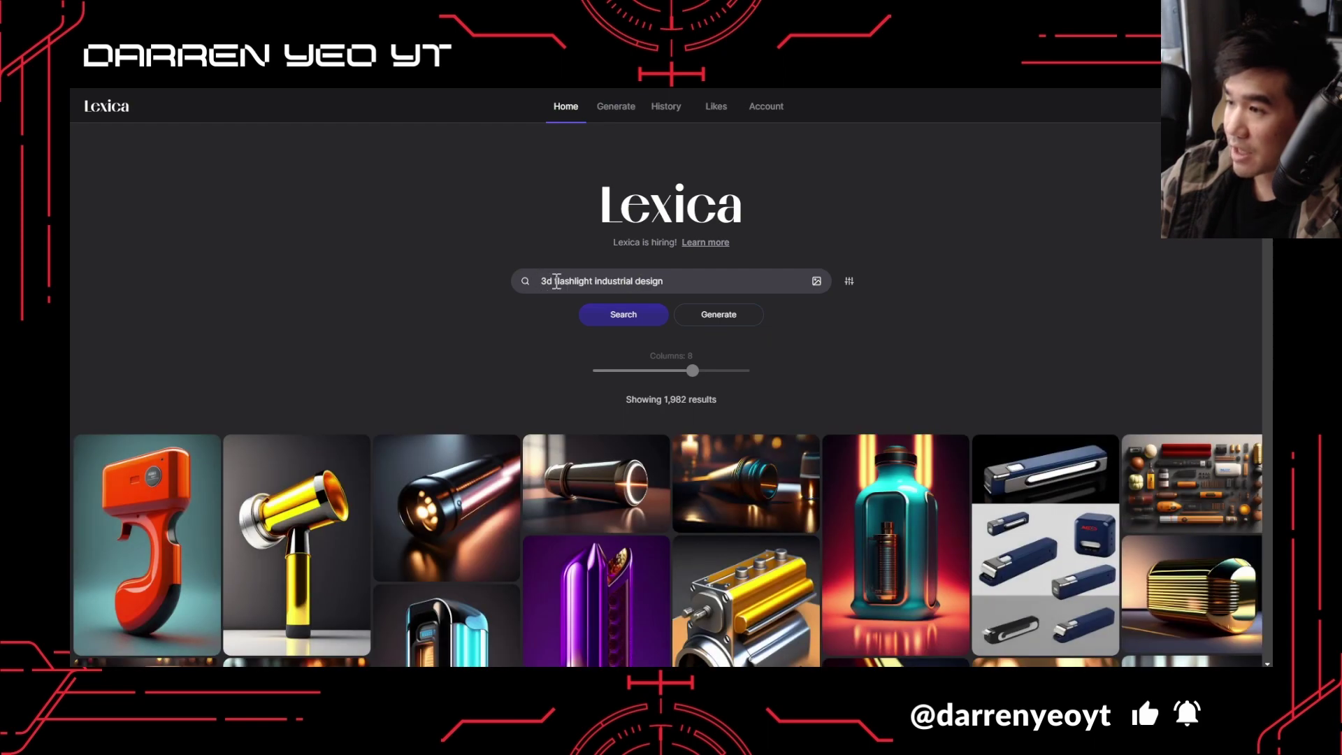
key(BackSpace)
key(Return)
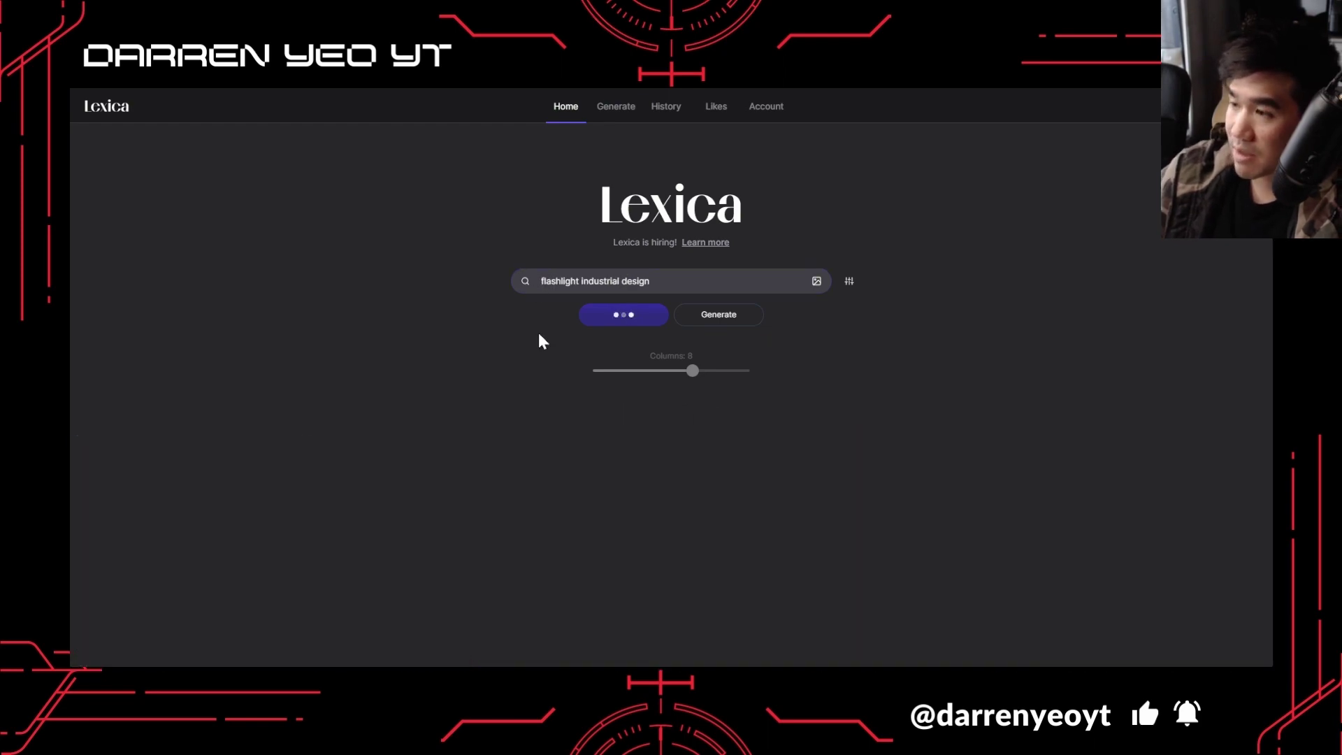
Browse the Lexica results for a suitable style, open the purple and white "Cad render of futuristic robot arm" image and copy its full prompt.
scroll(535, 352, down, 3)
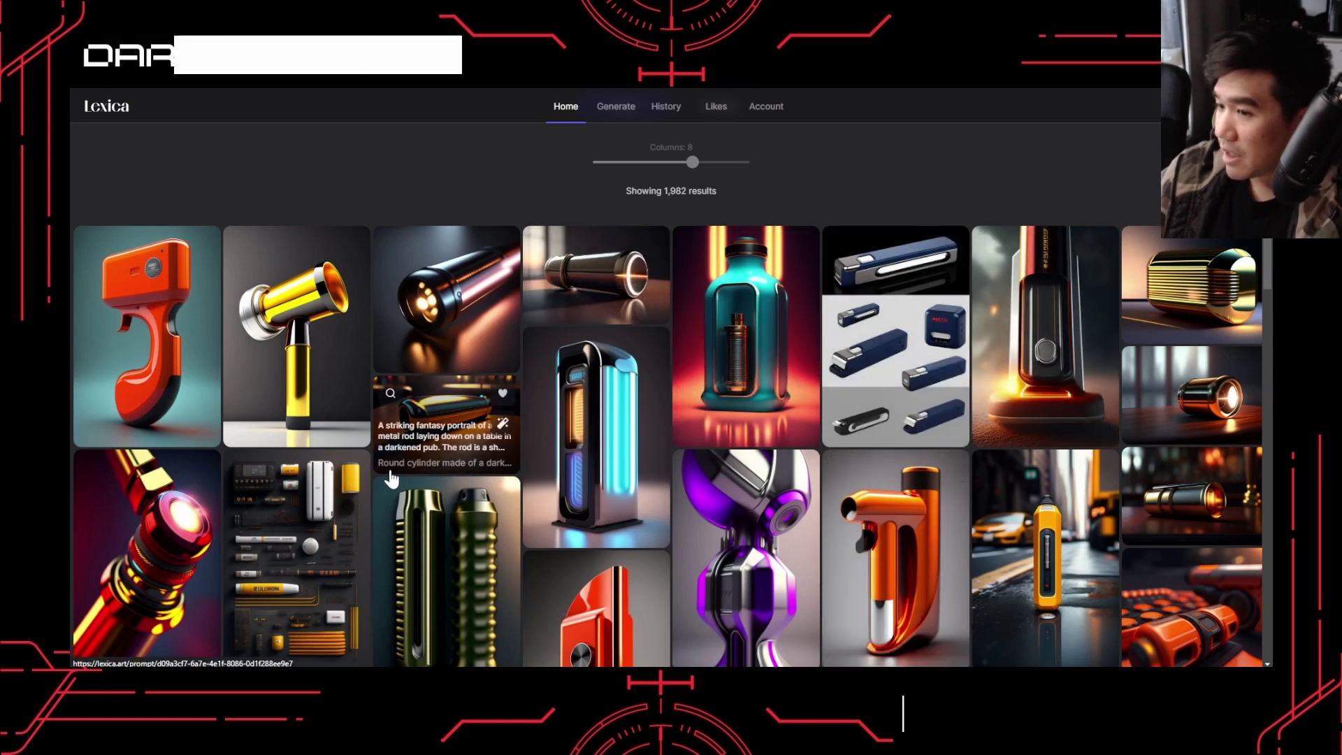
scroll(673, 357, down, 5)
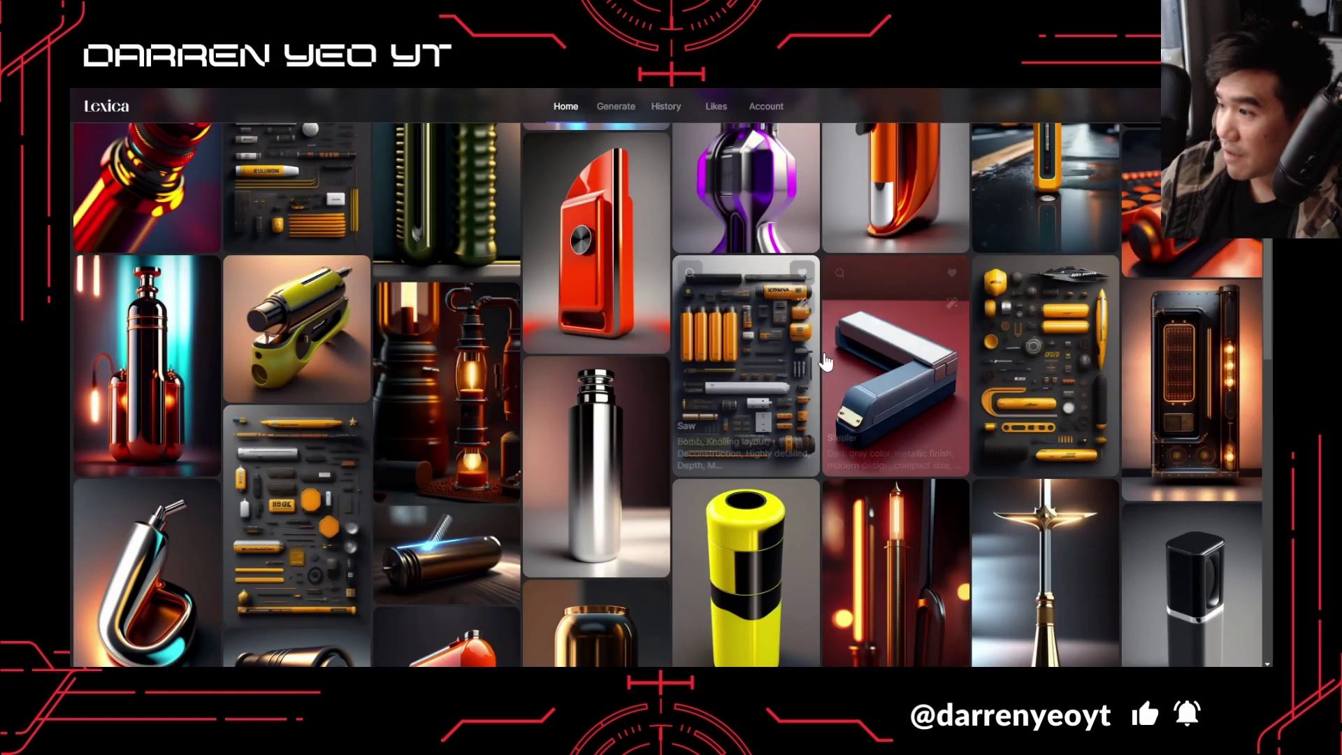
scroll(531, 413, up, 6)
scroll(529, 417, down, 9)
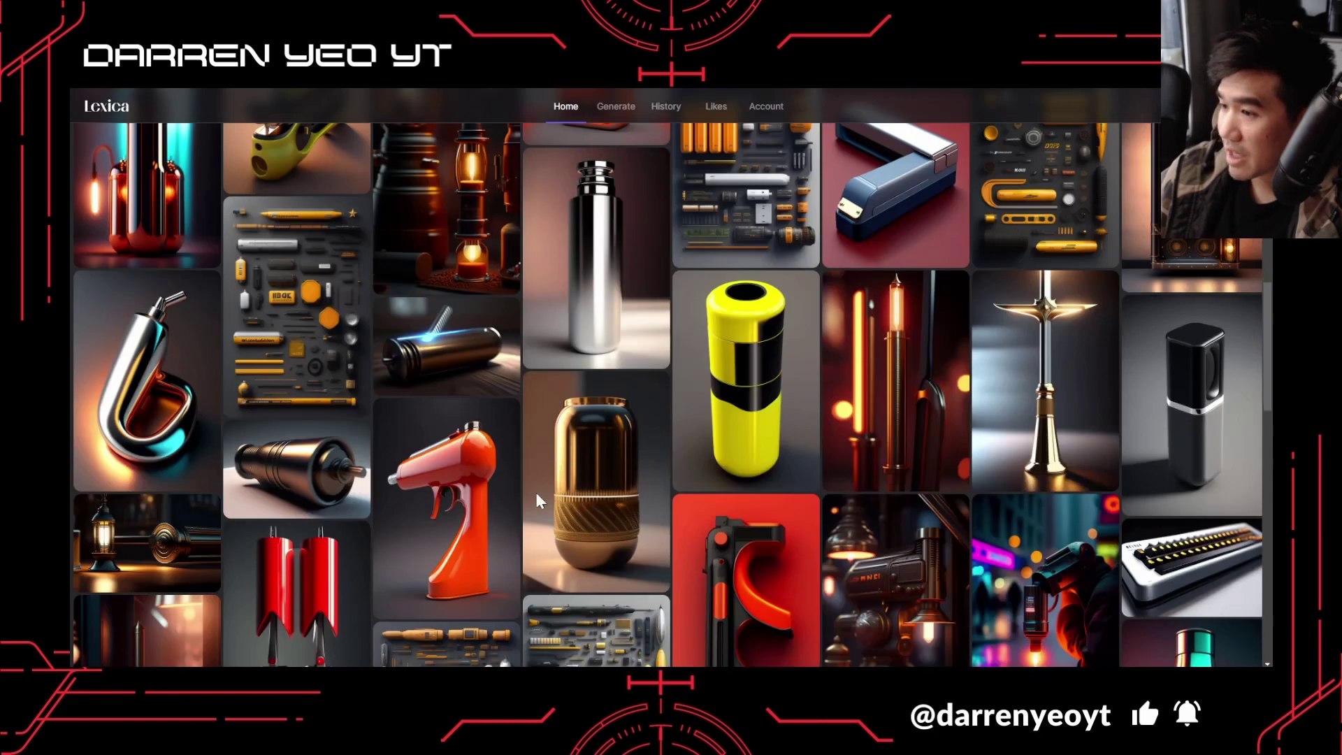
scroll(524, 488, down, 6)
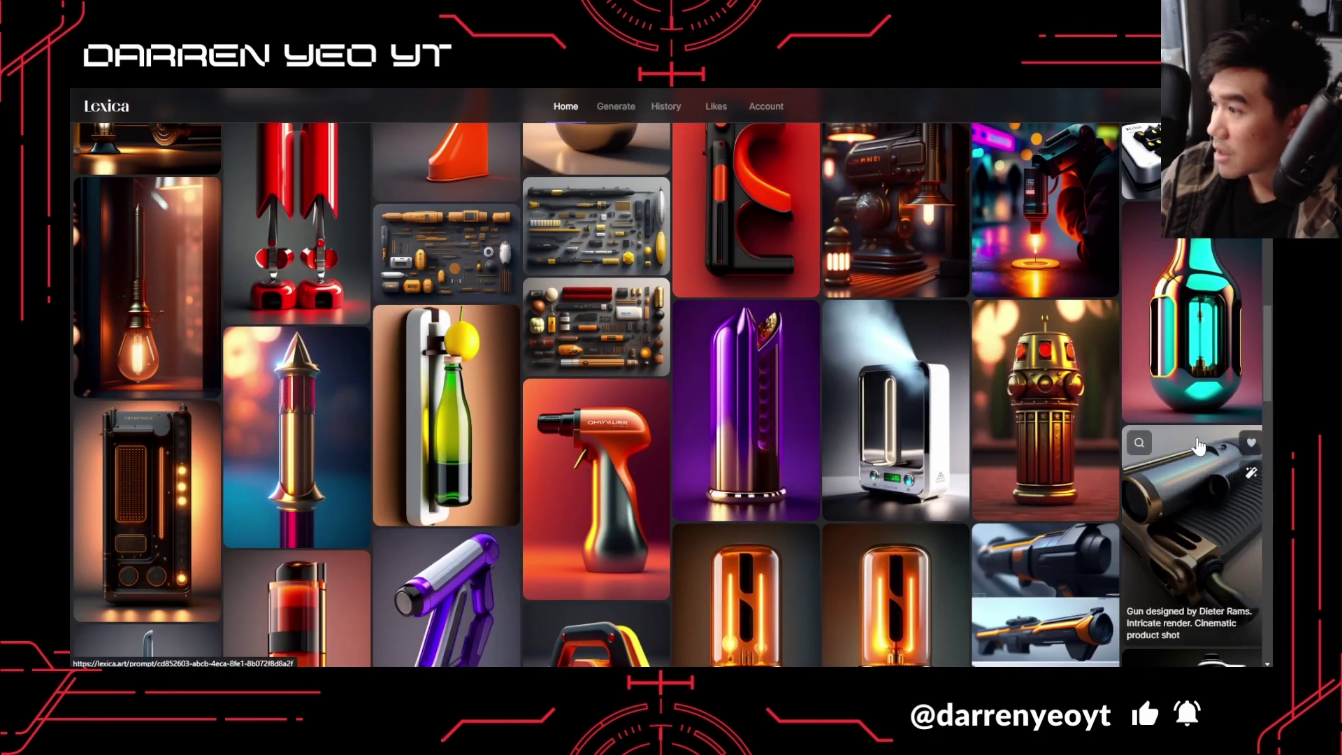
scroll(1109, 478, down, 3)
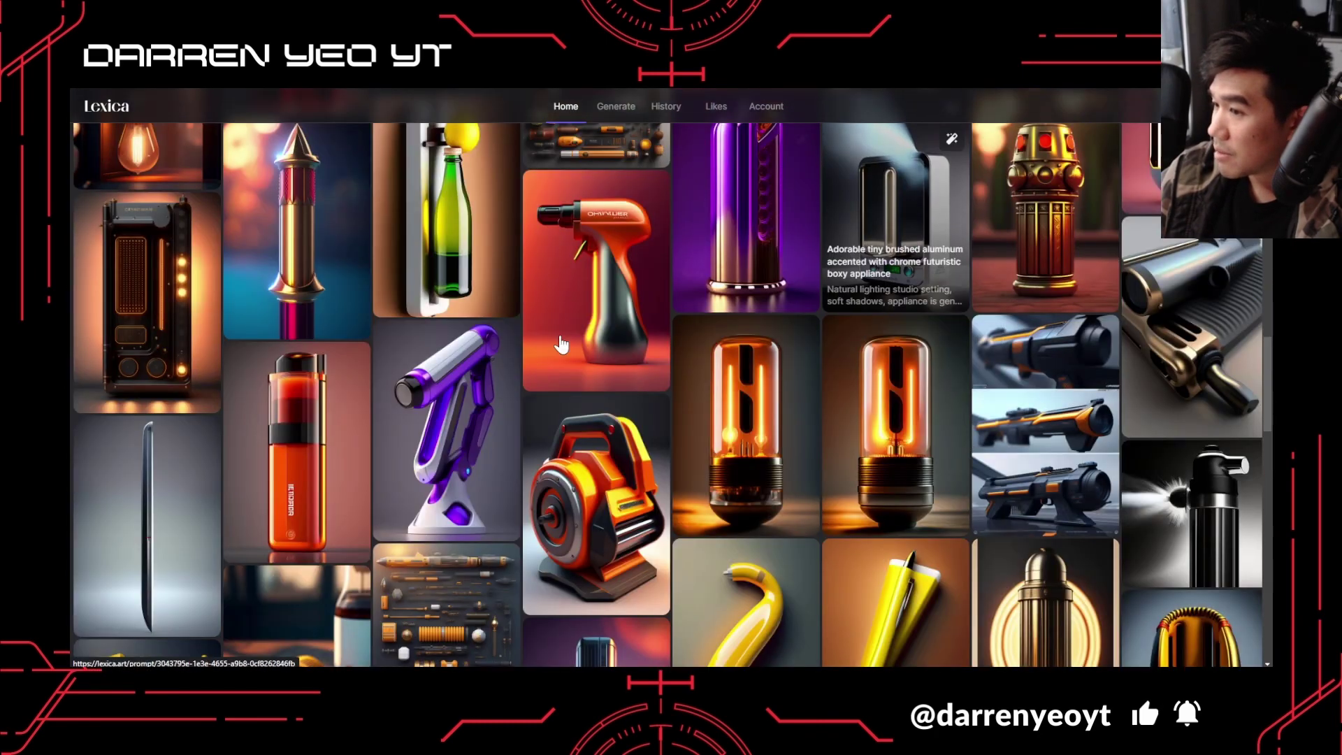
scroll(450, 412, down, 2)
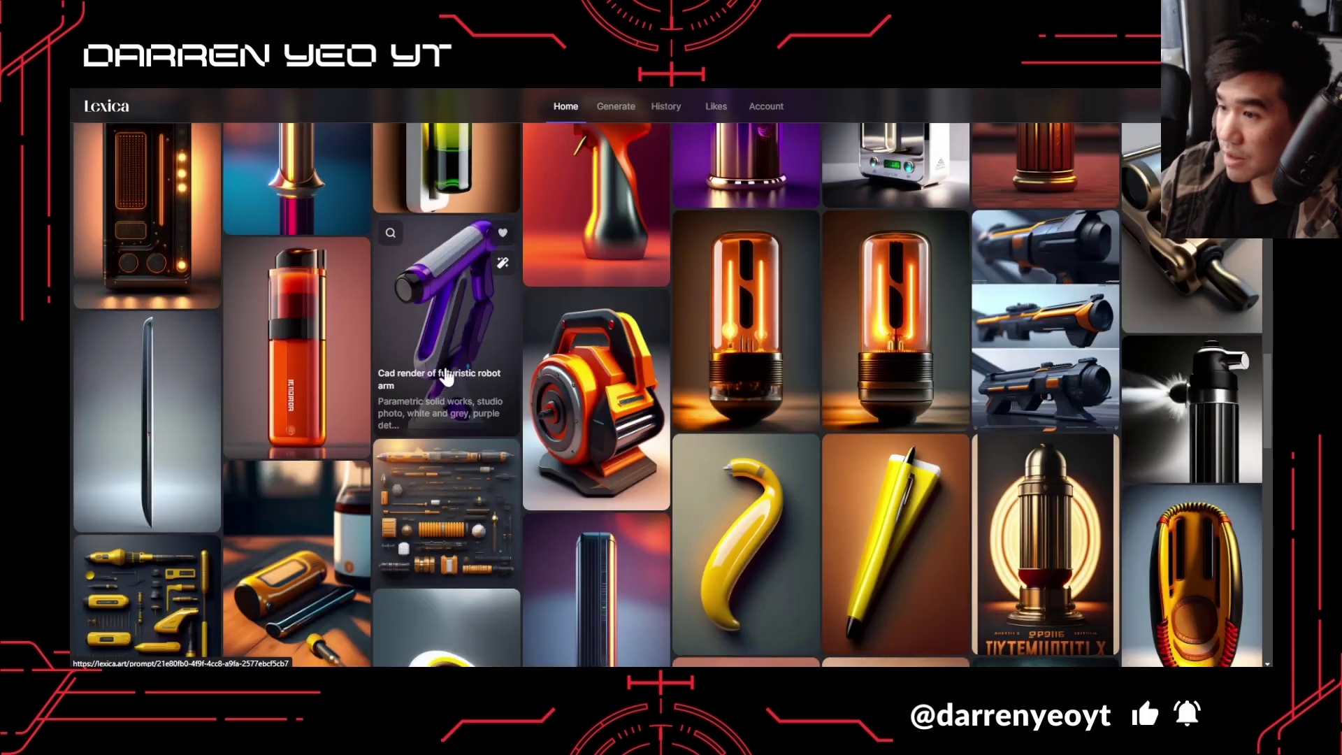
click(450, 412)
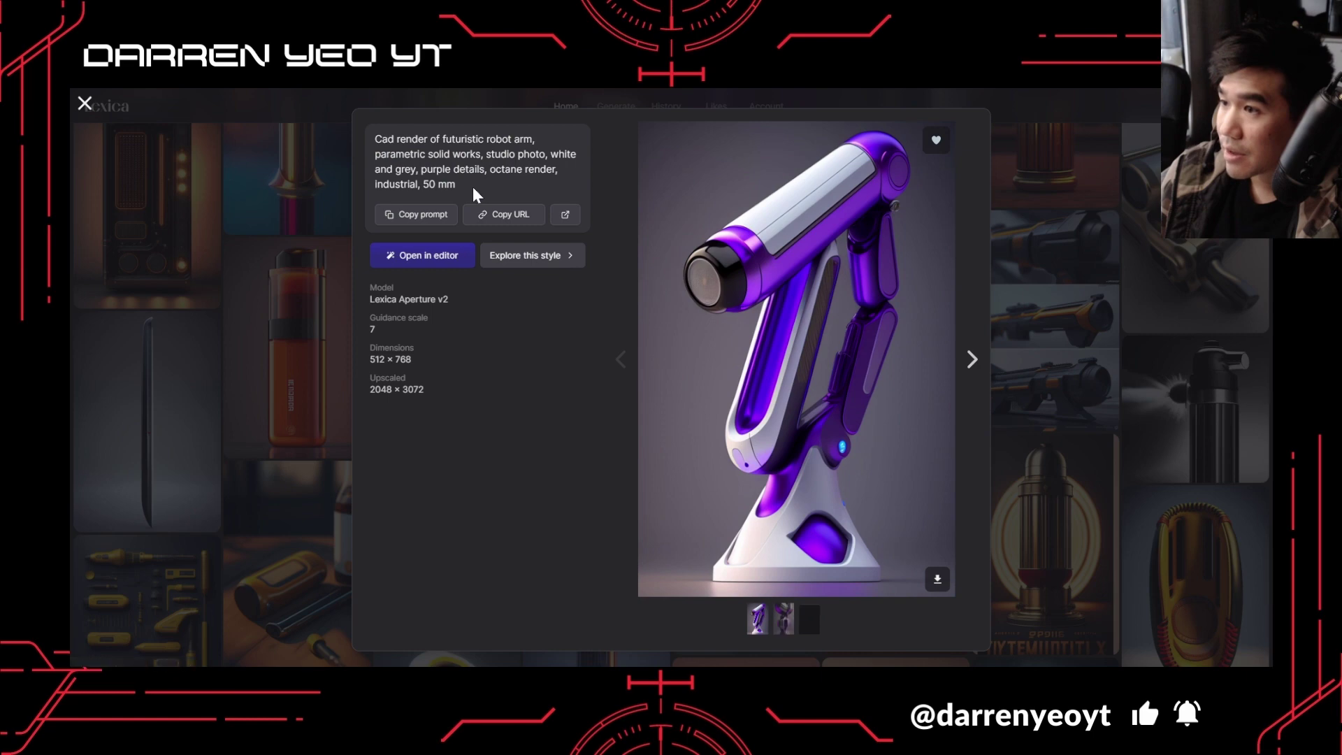
drag(463, 183, 363, 135)
key(ctrl+c)
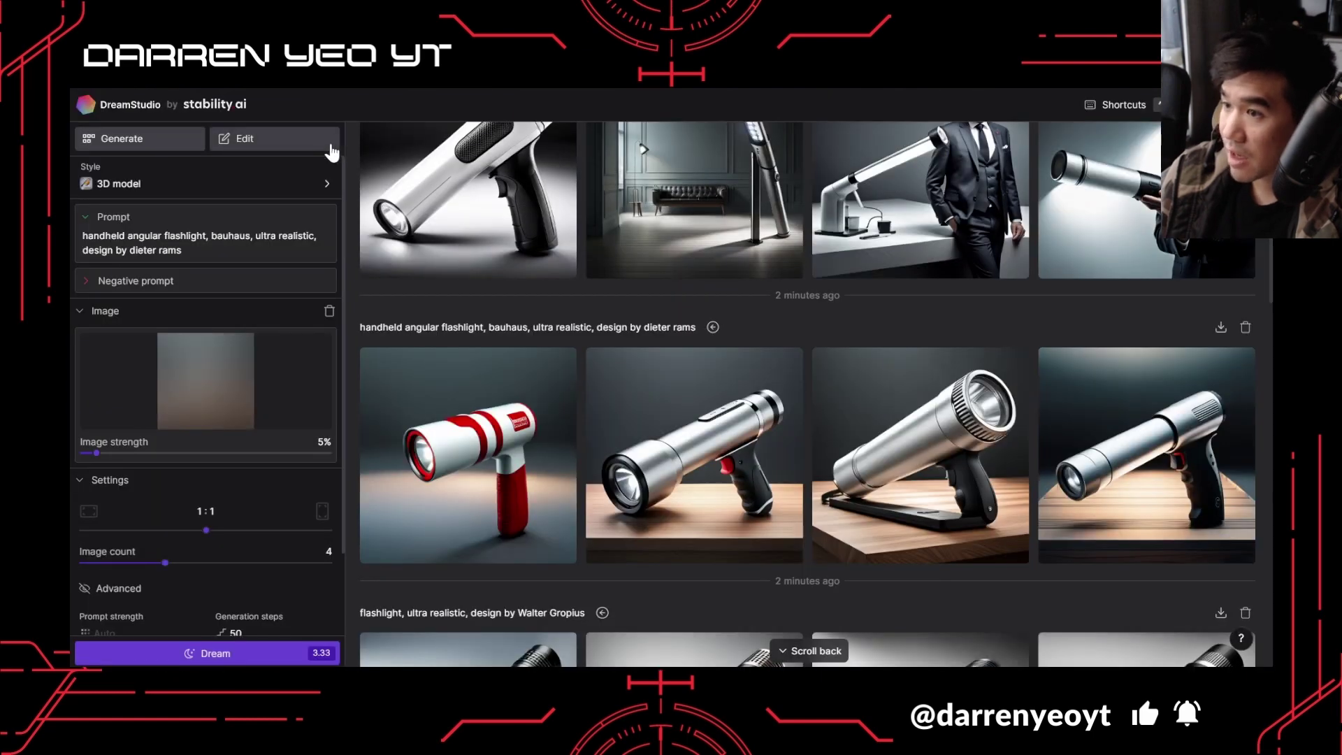
Switch back to DreamStudio and paste the copied robot arm prompt above the existing Dieter Rams flashlight prompt, separated by a blank line.
scroll(577, 297, up, 2)
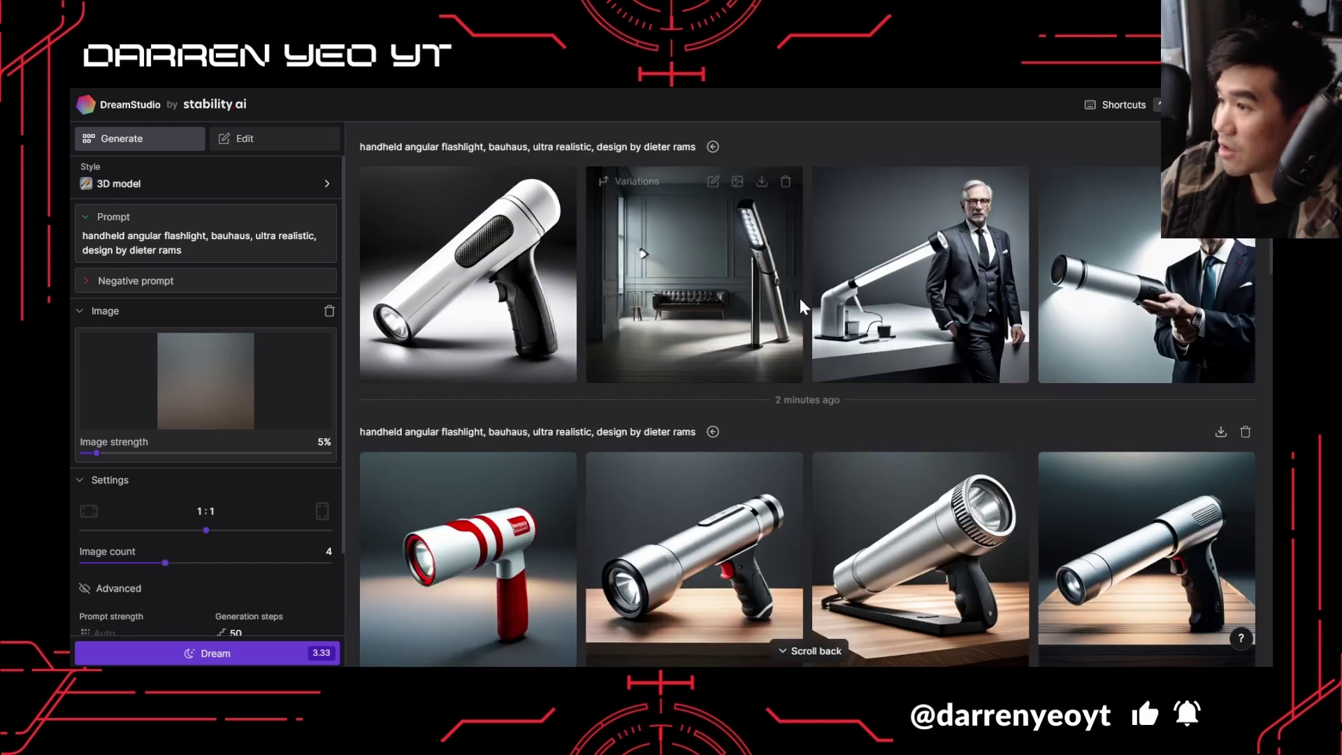
mouse_move(187, 254)
mouse_down()
mouse_move(81, 238)
mouse_move(167, 252)
mouse_up()
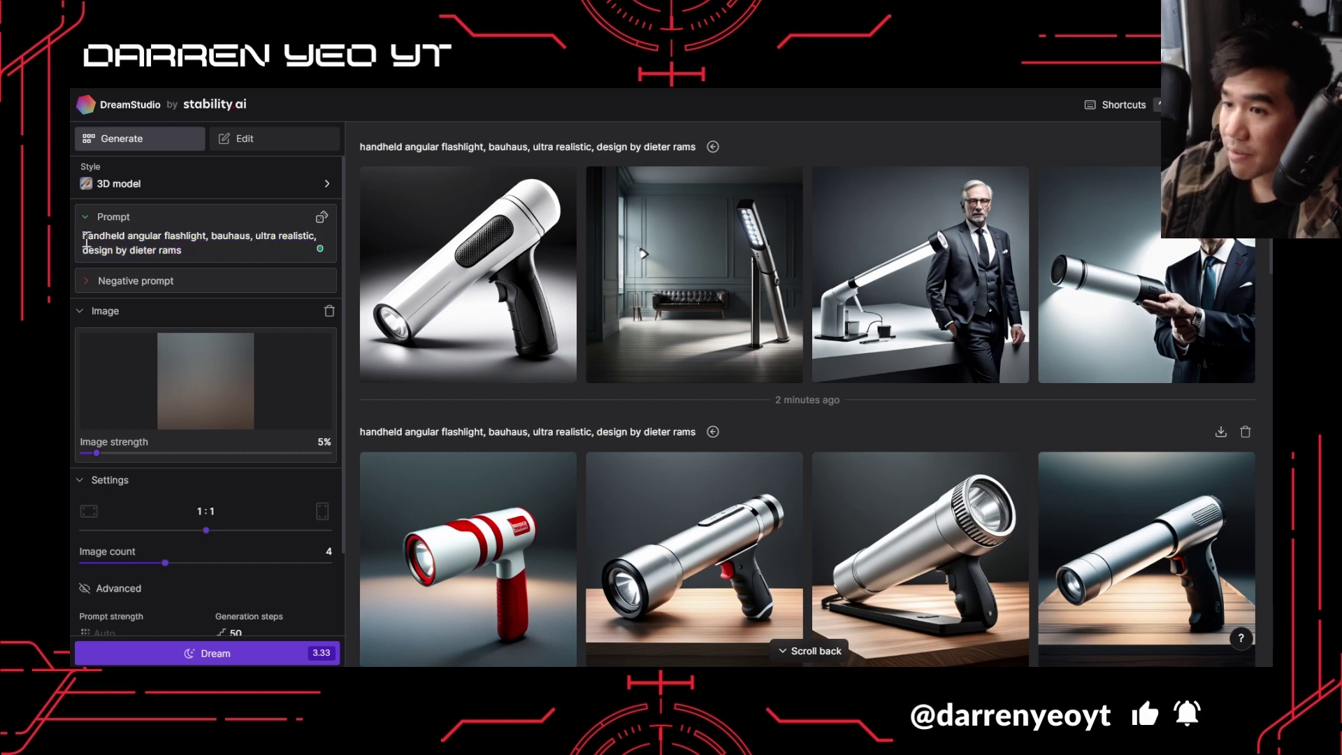
key(Return)
key(Return)
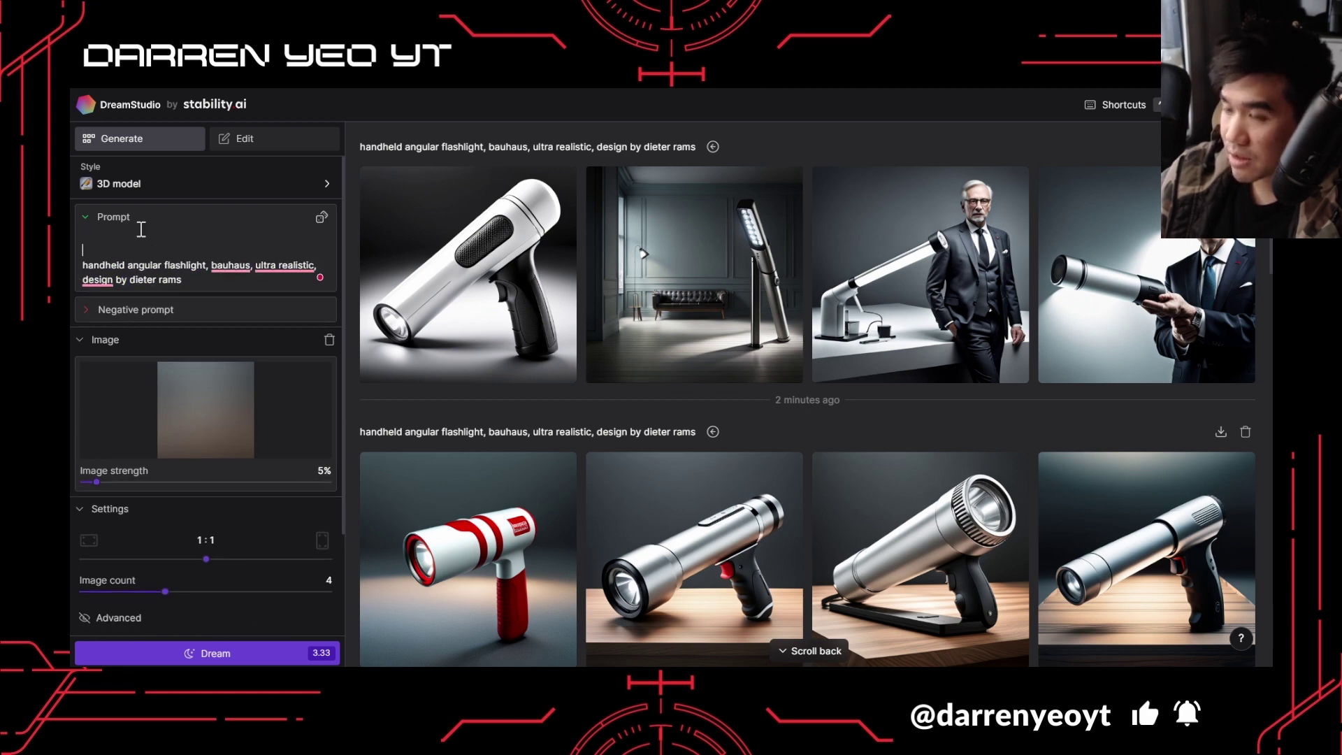
key(ctrl+v)
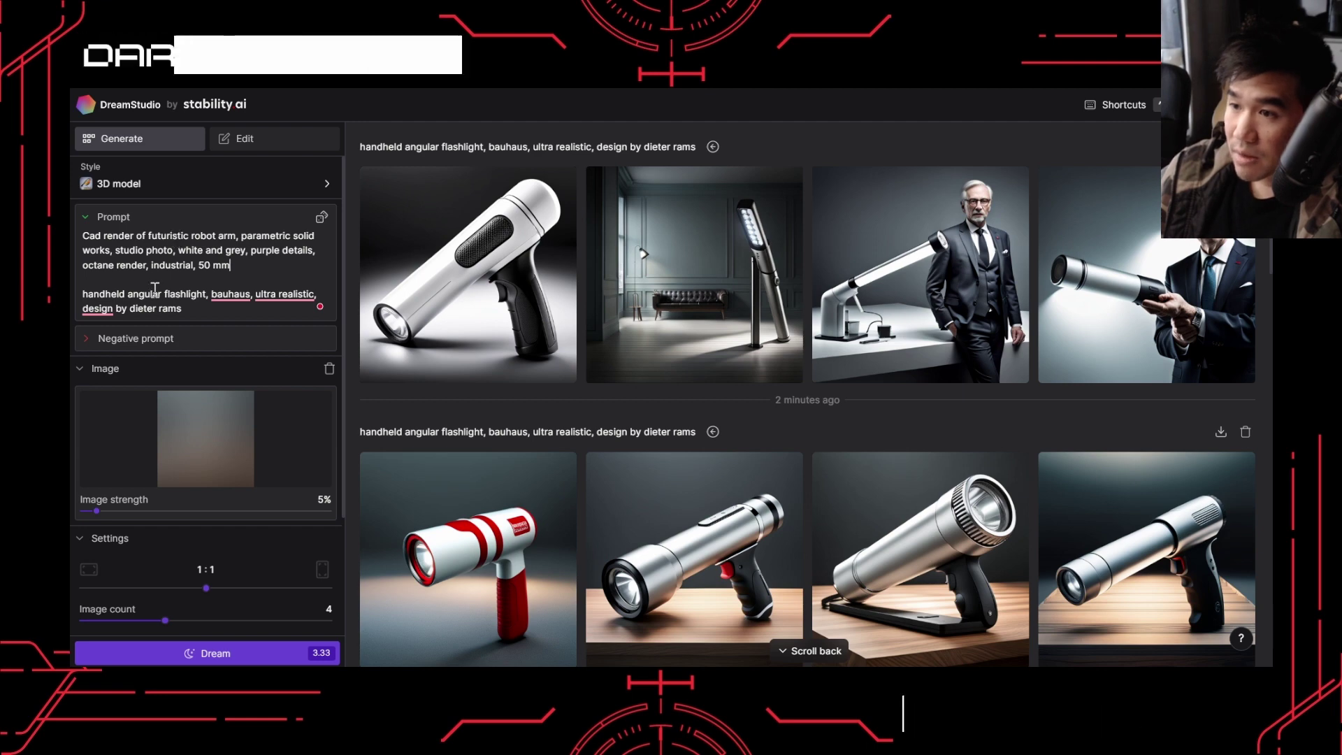
Move "handheld angular flashlight" out of the old prompt so it replaces "robot arm" in the pasted CAD render prompt.
drag(208, 291, 90, 292)
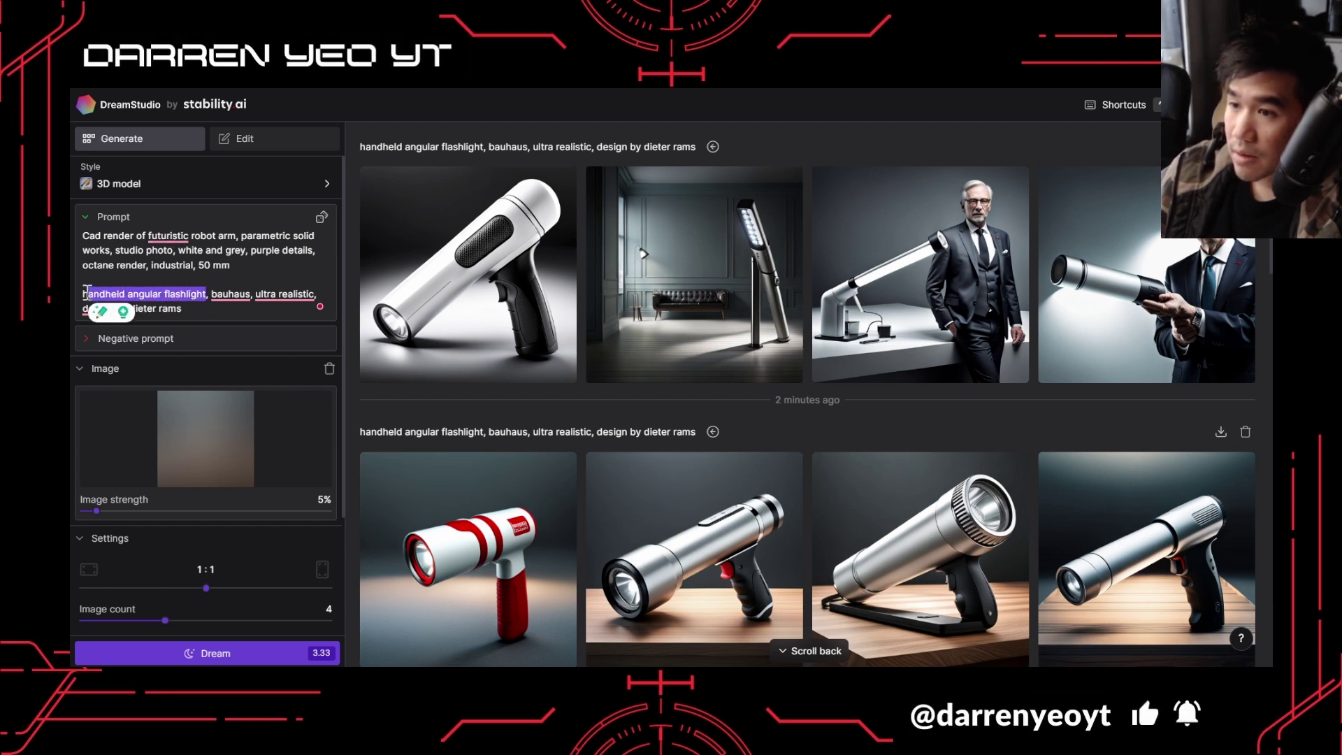
key(BackSpace)
mouse_move(170, 234)
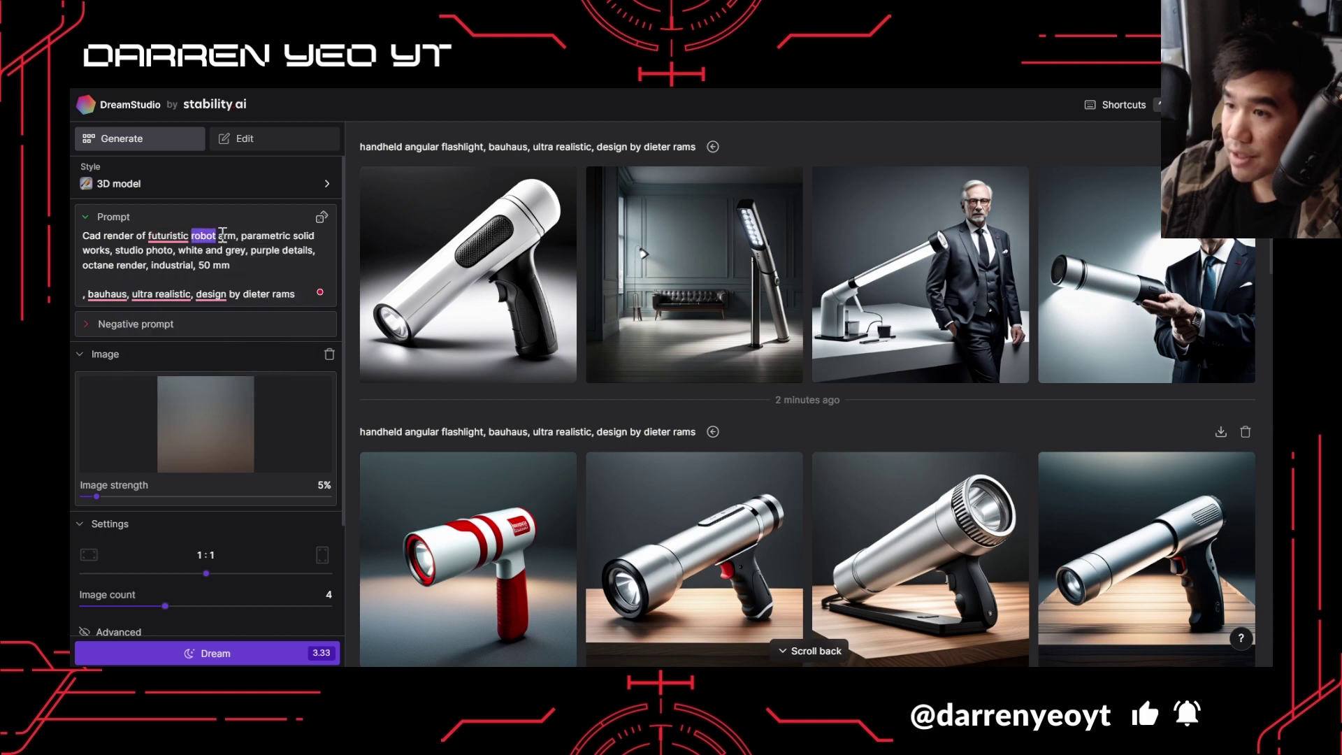
text(handheld angular flashlight)
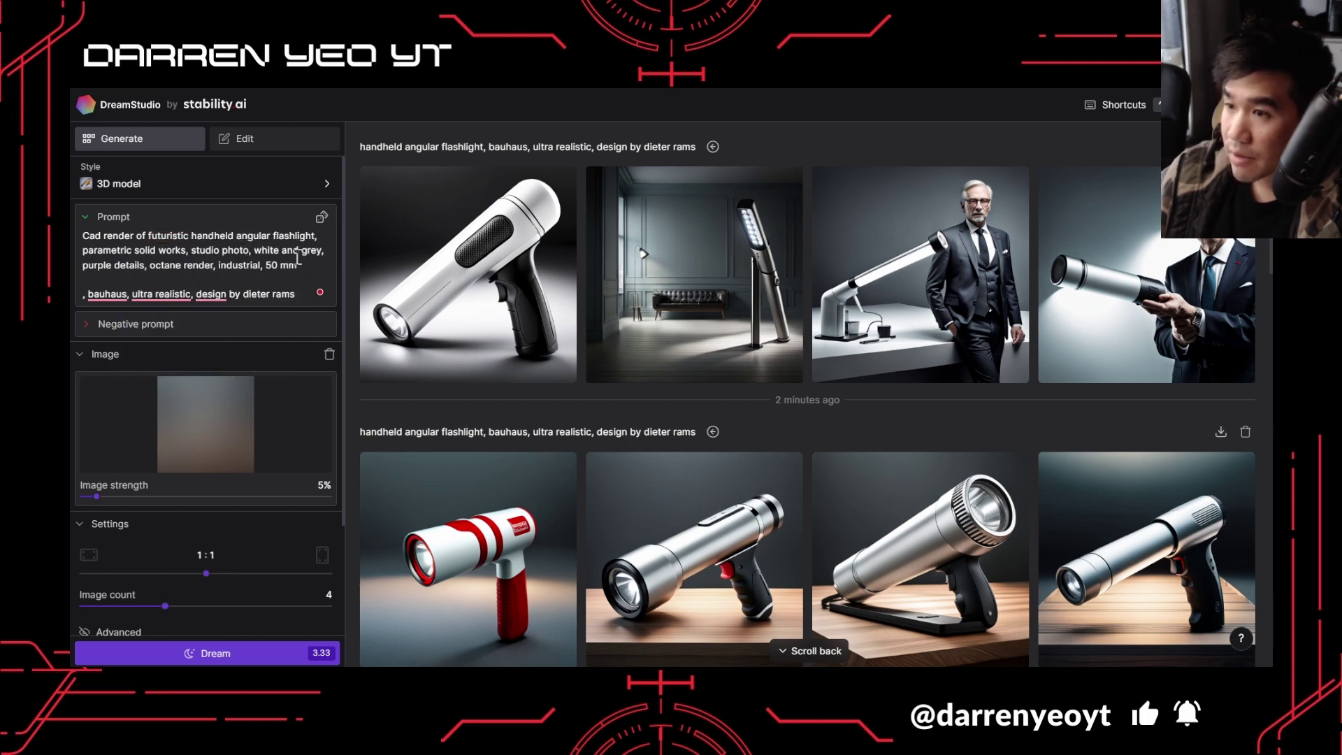
scroll(217, 230, down, 3)
scroll(220, 200, up, 3)
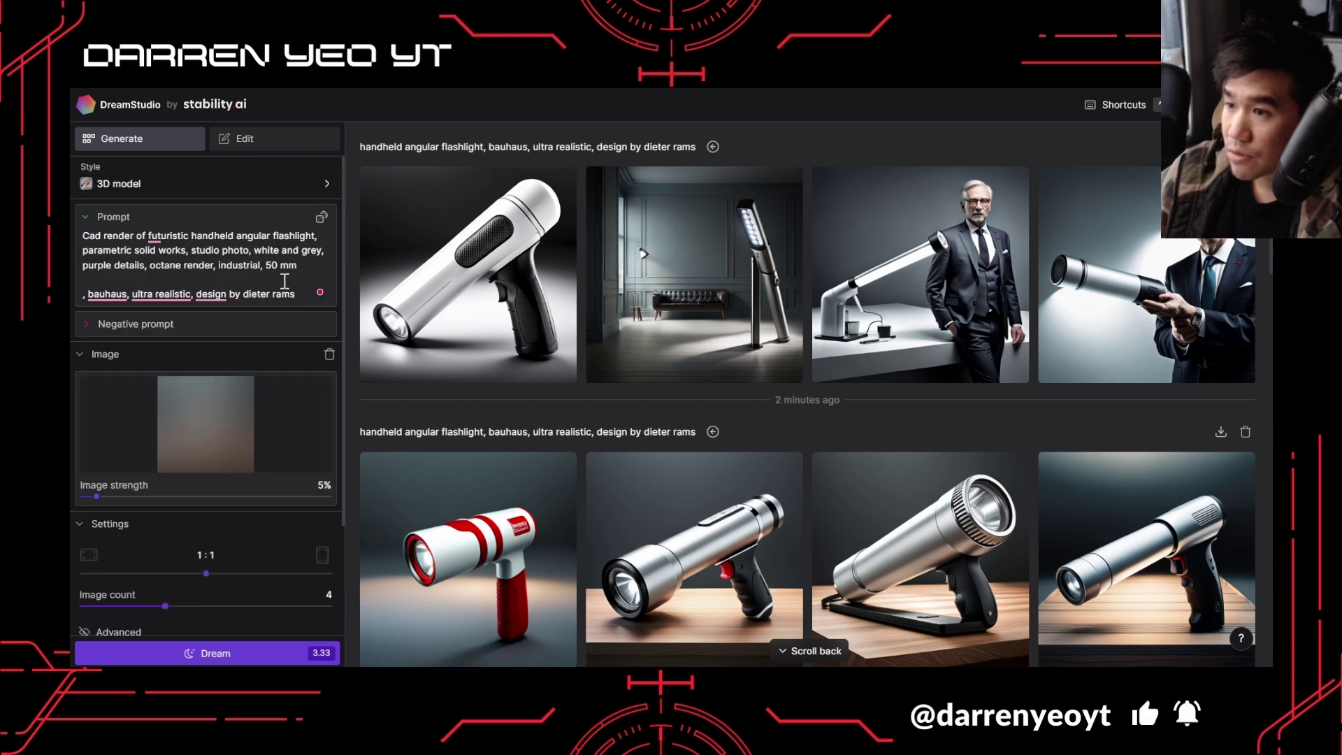
Move "ultra realistic" from the old prompt line to just after "handheld angular flashlight" in the CAD render prompt.
click(128, 296)
text(,)
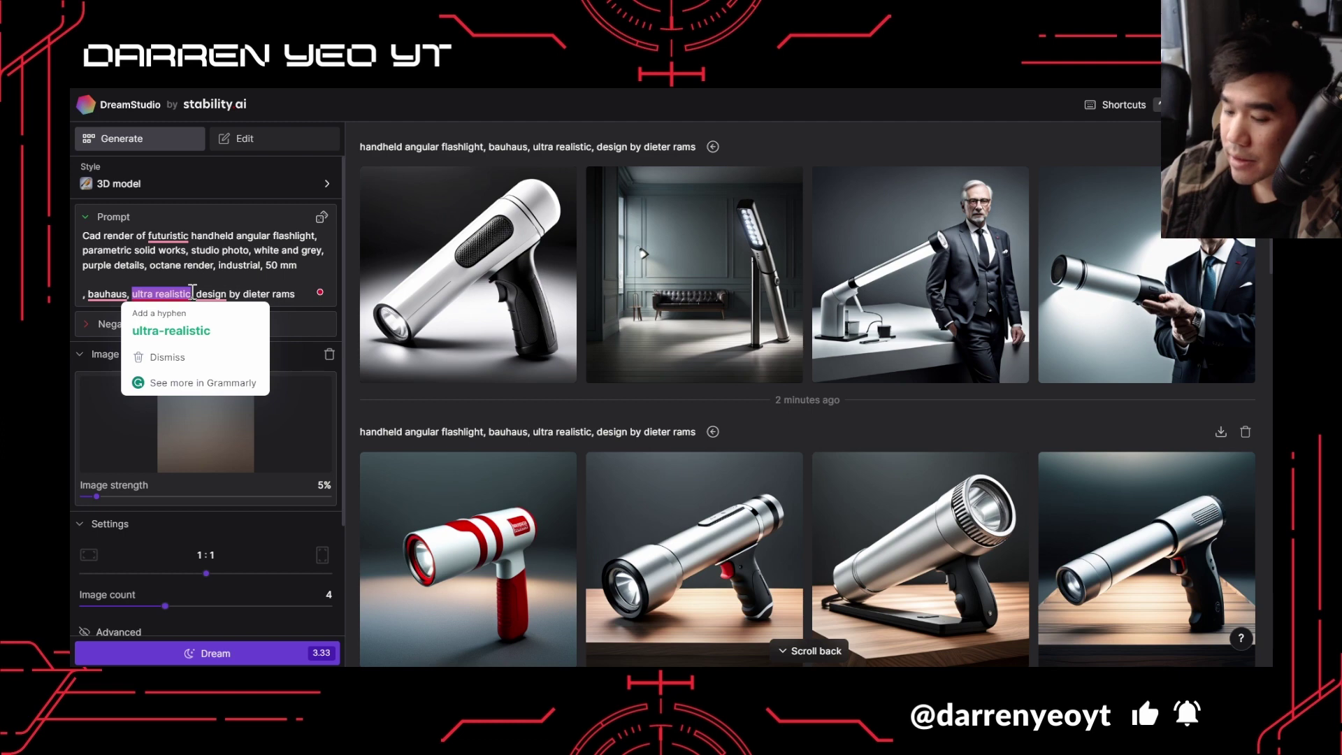
key(BackSpace)
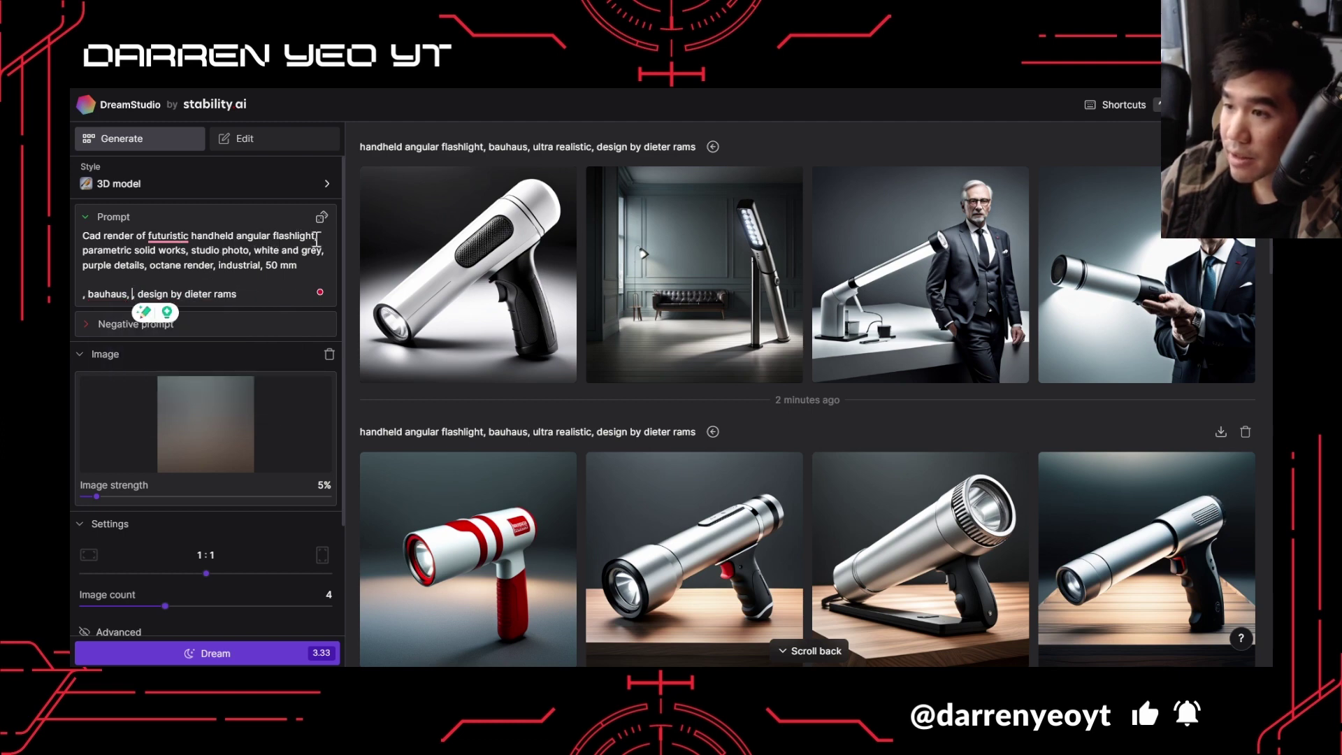
text(ultra realistic)
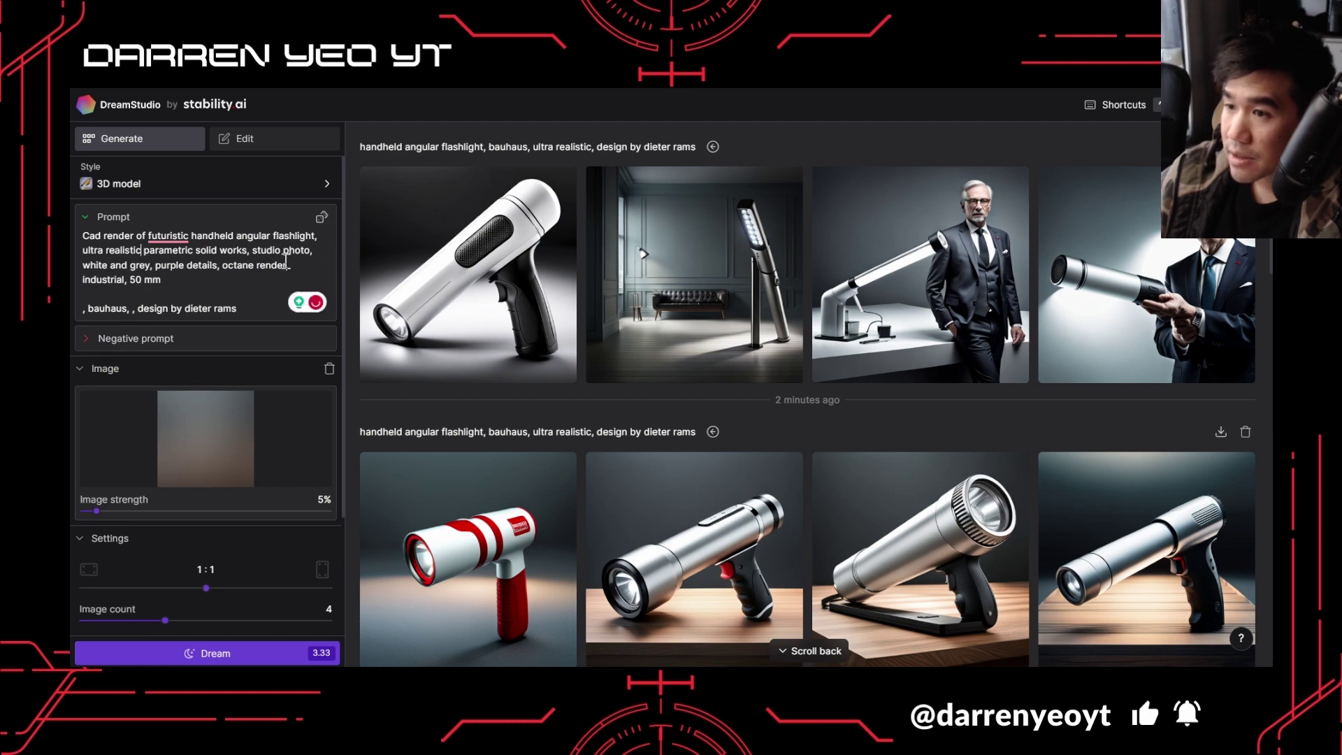
Delete the leftover "bauhaus, design by dieter rams" line and the blank line above it, ending the prompt at "50 mm".
triple_click(180, 308)
key(BackSpace)
key(BackSpace)
key(BackSpace)
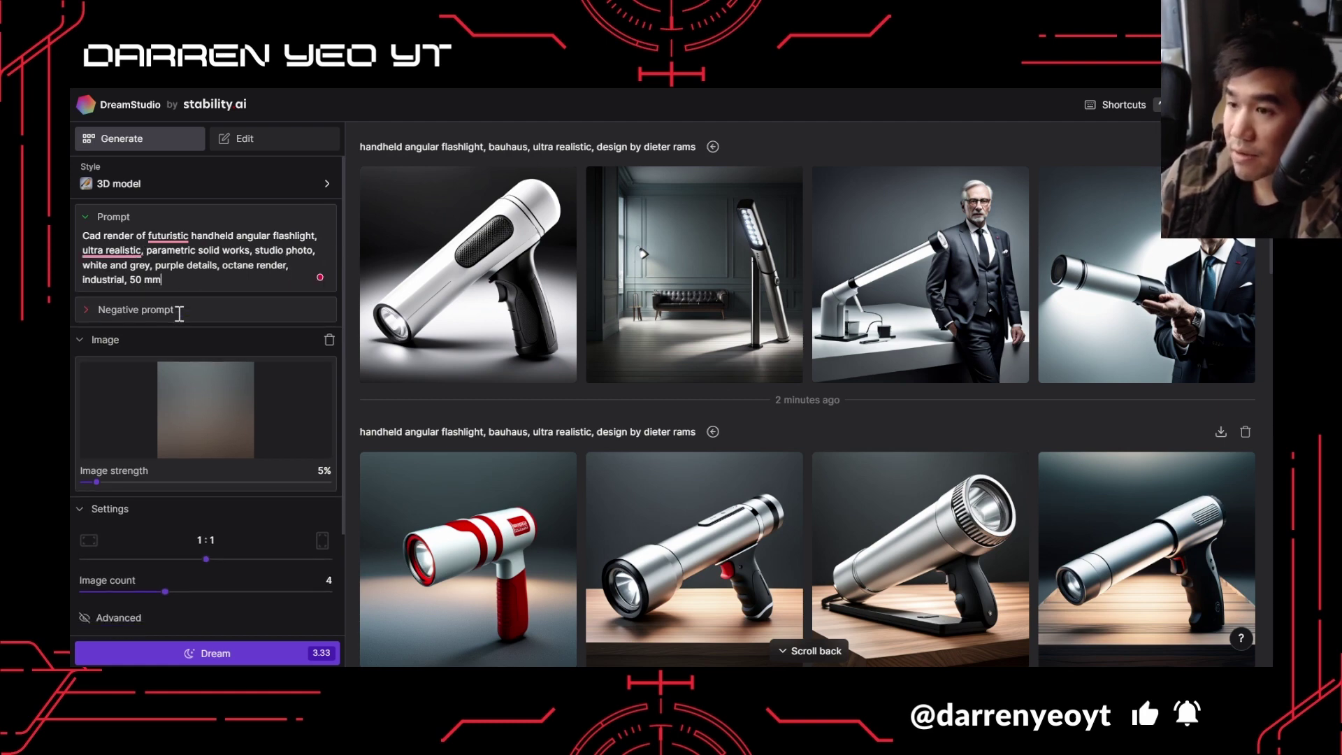
Generate four images from the edited CAD render prompt for the futuristic handheld angular flashlight.
drag(175, 274, 87, 227)
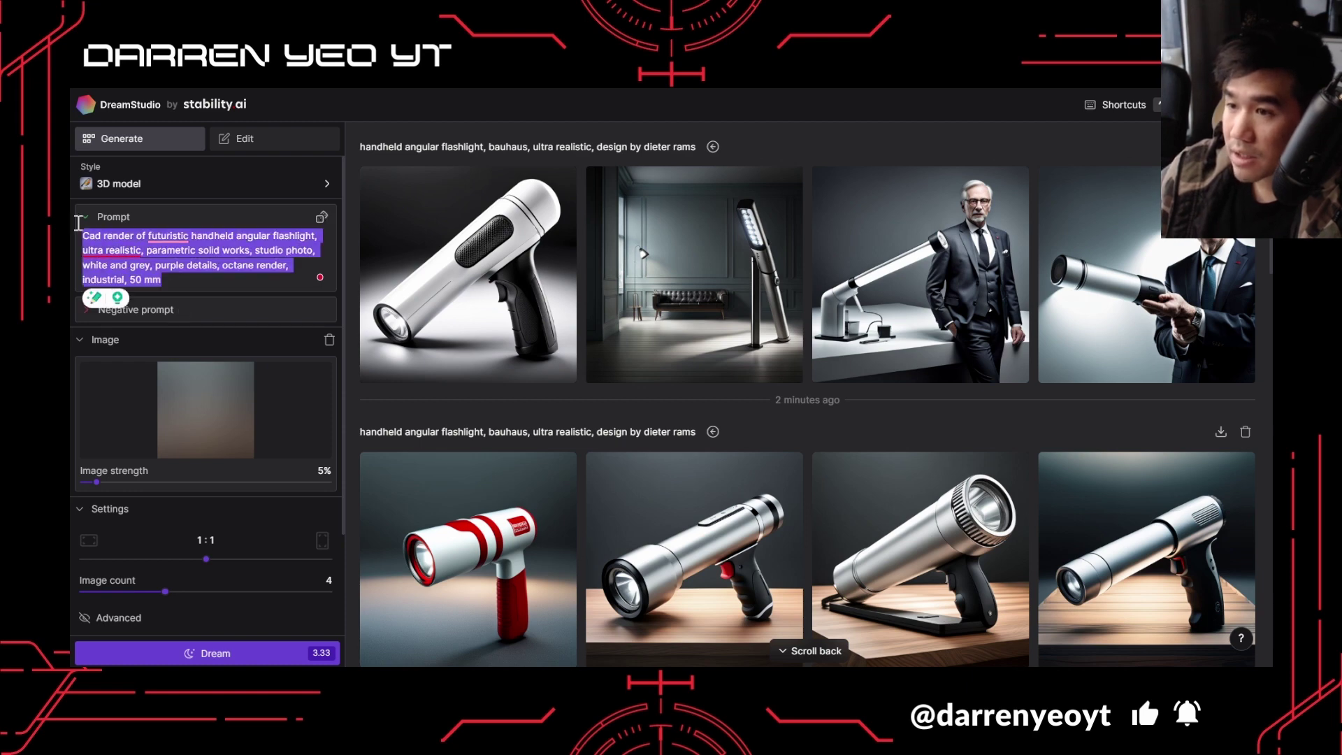
click(210, 282)
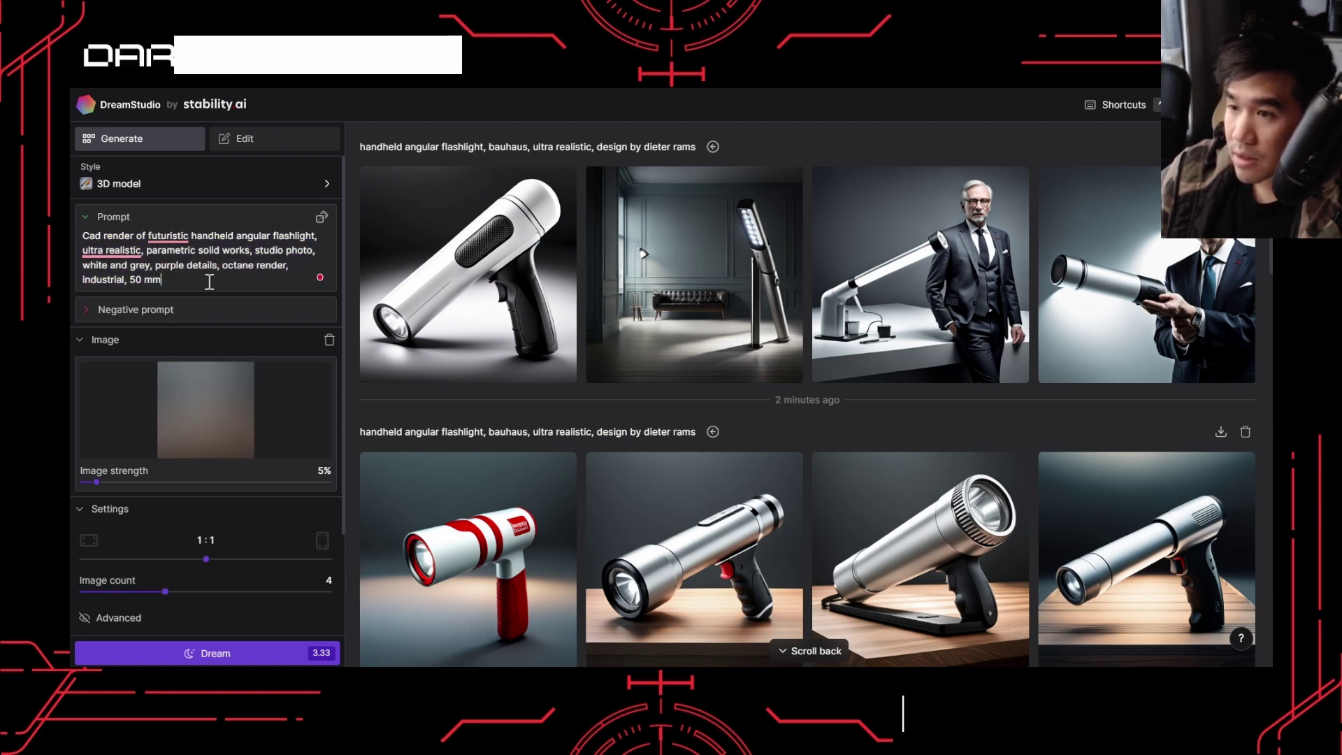
click(201, 654)
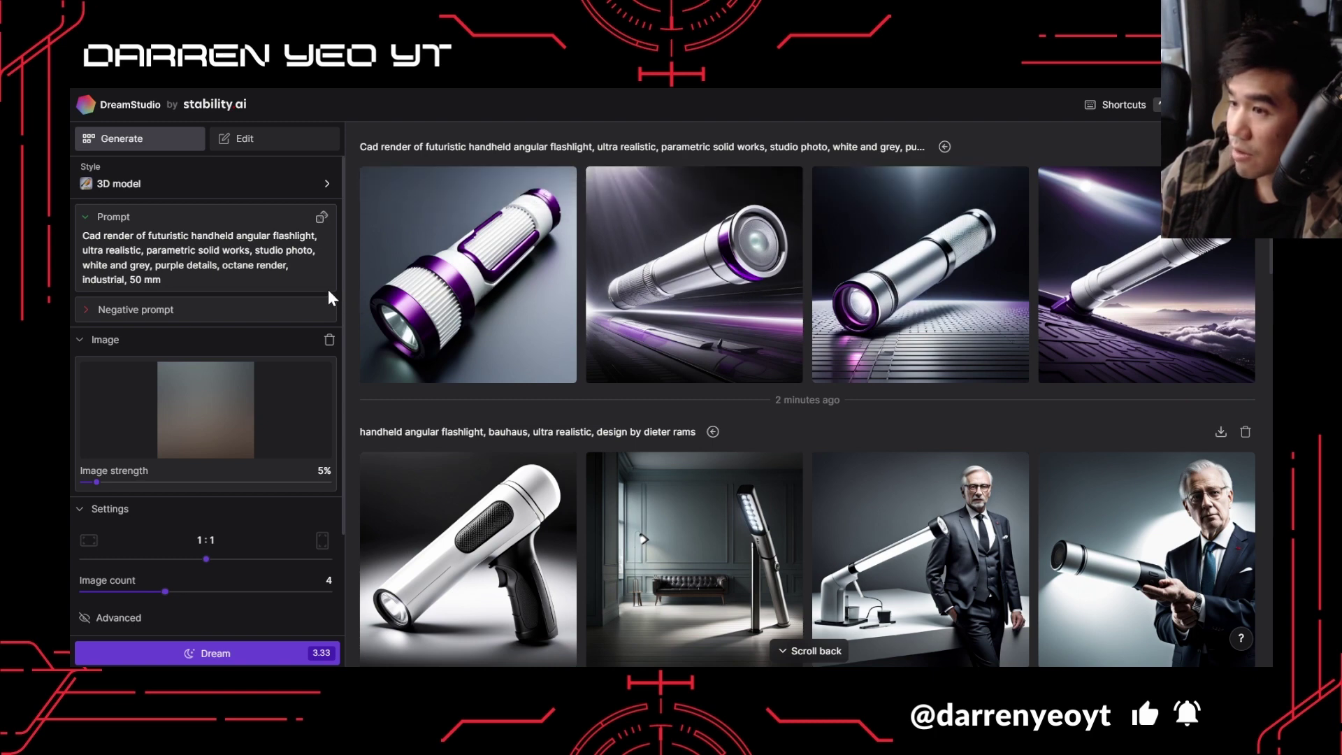
Compare the new purple-detailed flashlight renders with the earlier batches and generate another batch from the same prompt.
scroll(521, 467, down, 5)
scroll(521, 467, down, 5)
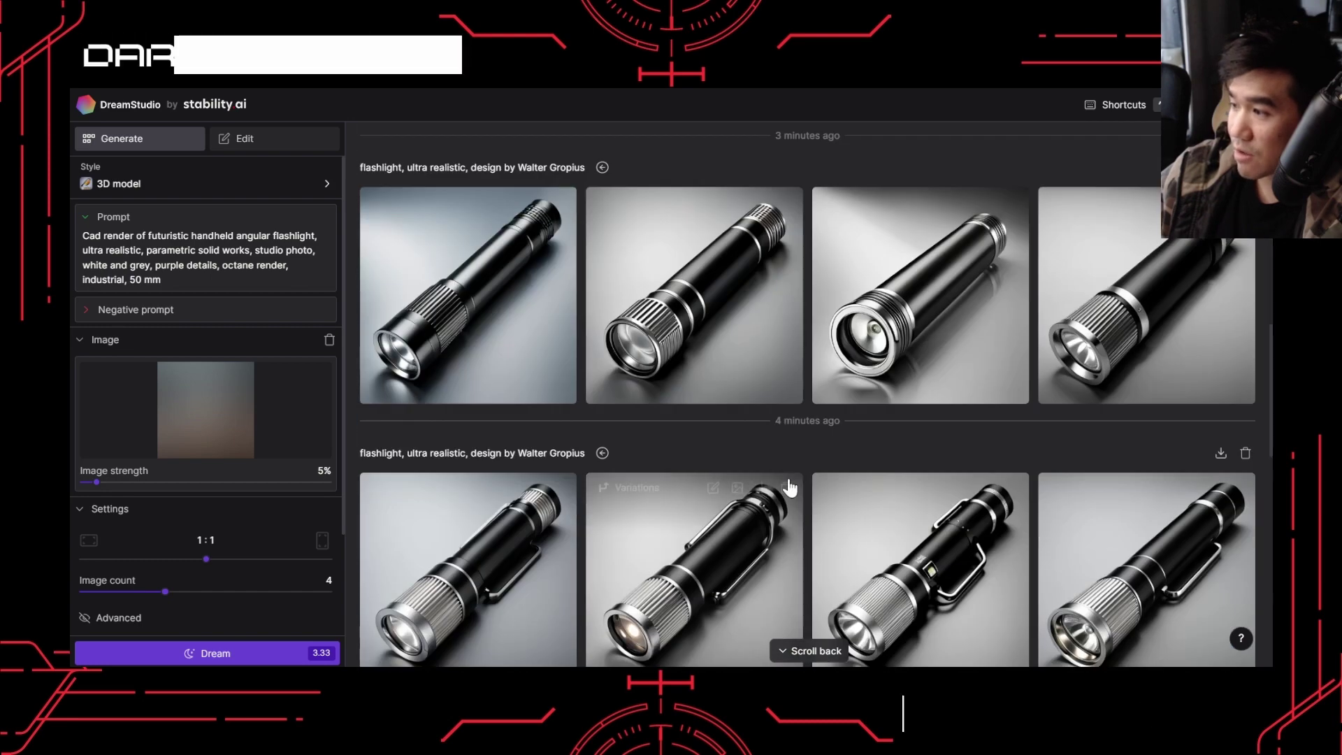
scroll(696, 307, up, 10)
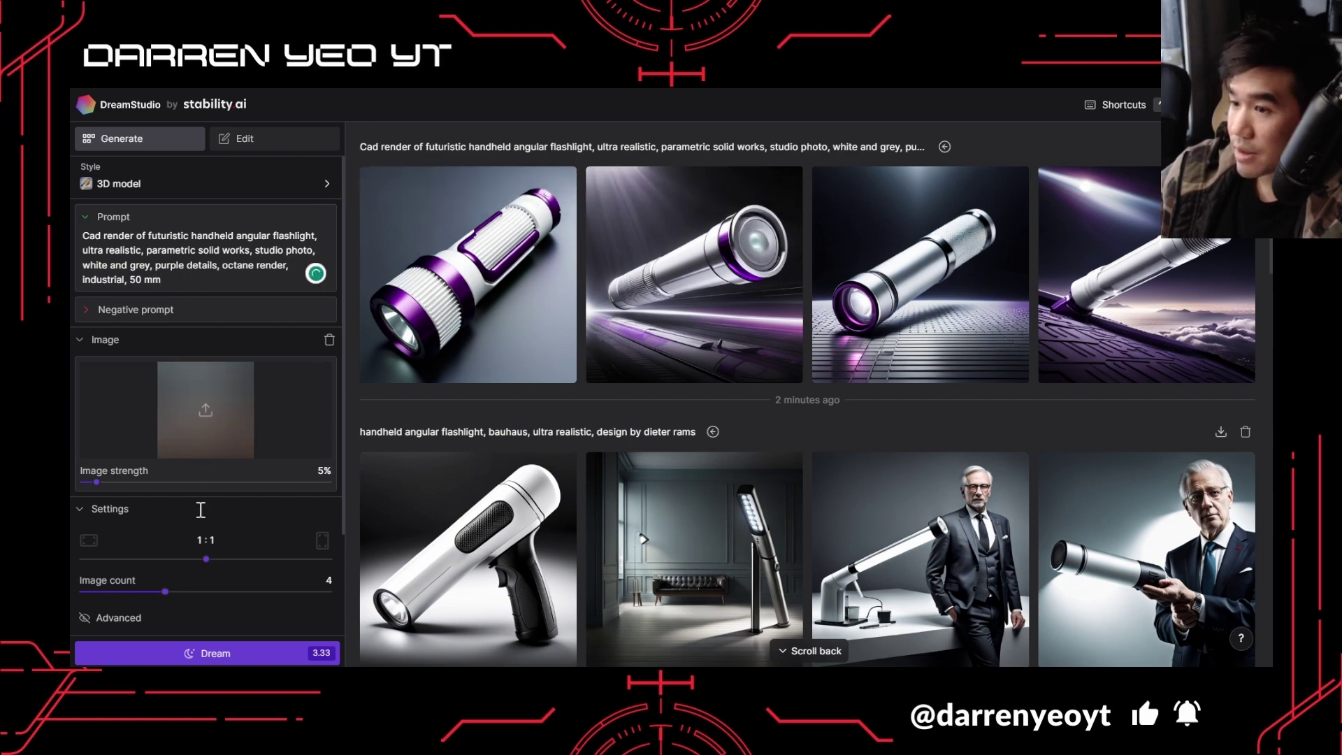
click(276, 652)
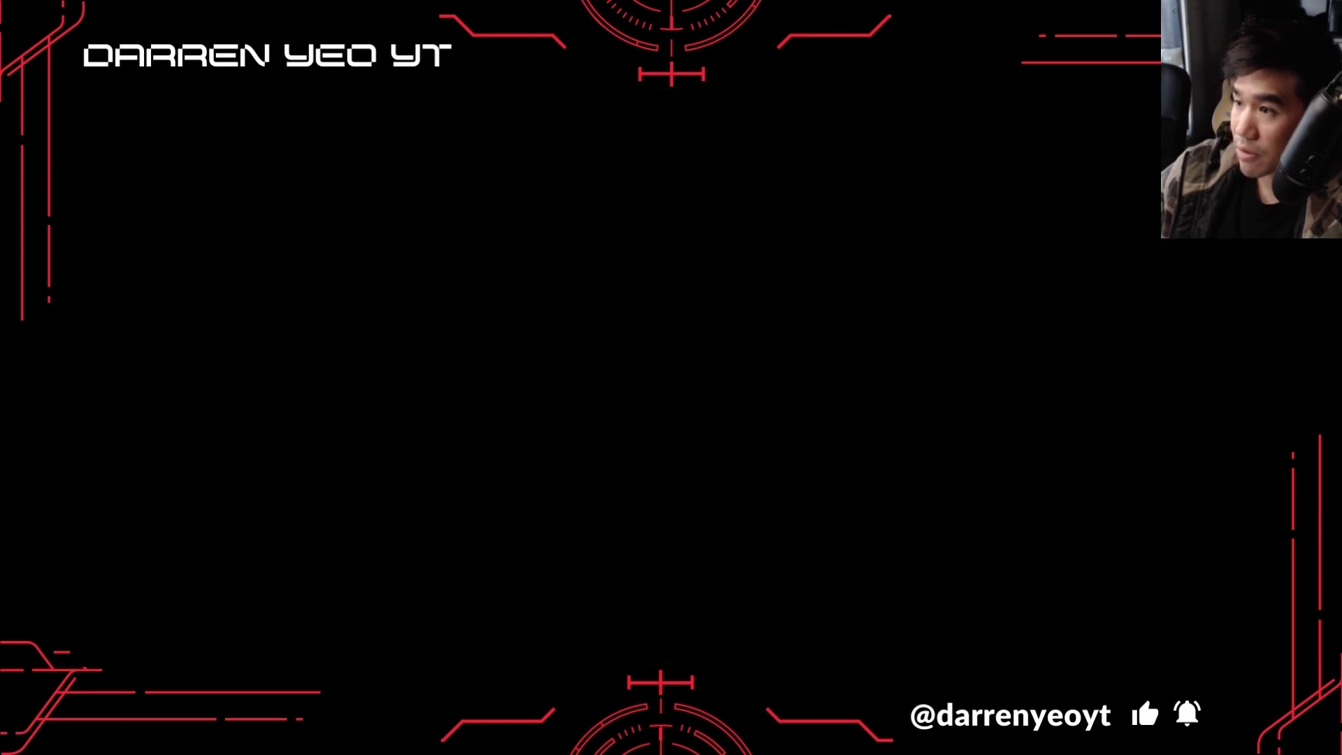
Switch to PromptHero, browse the gallery, open the black-and-white security camera blueprint and copy its full prompt.
scroll(499, 301, down, 10)
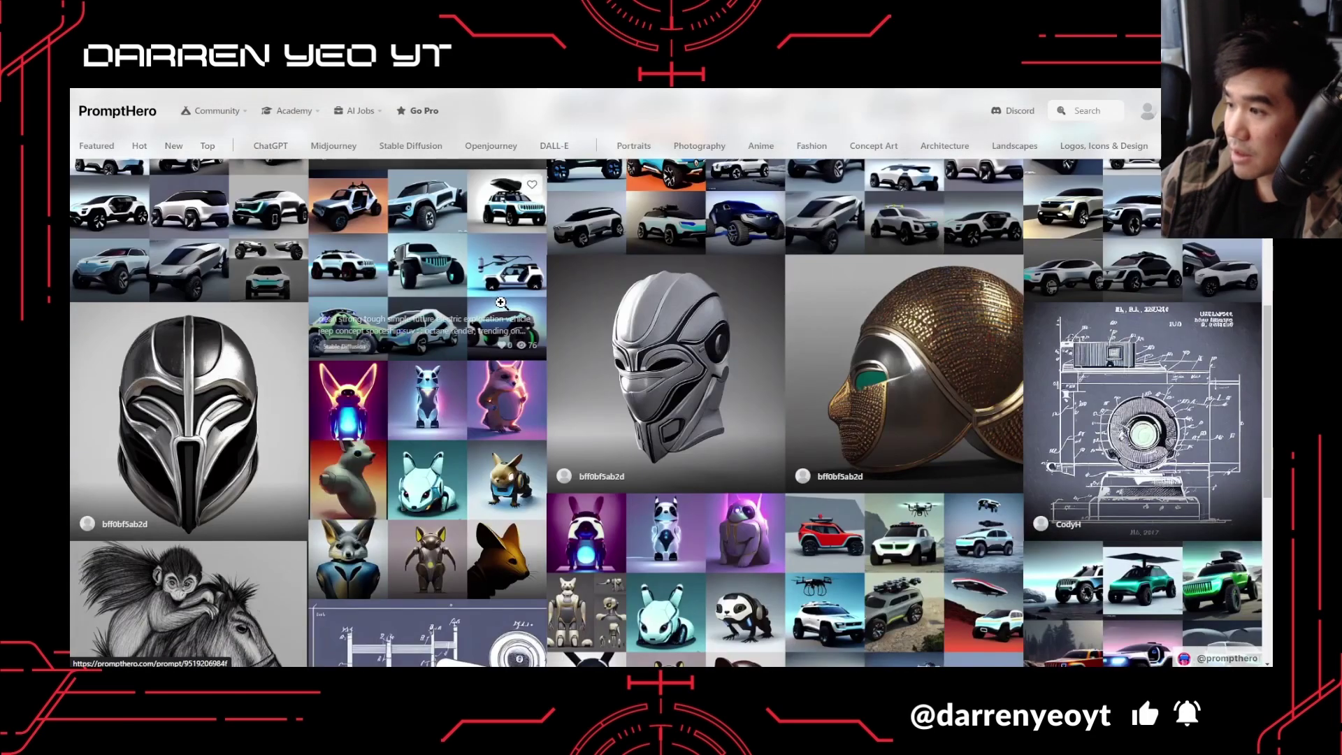
scroll(440, 301, up, 10)
scroll(384, 308, down, 5)
scroll(389, 321, down, 10)
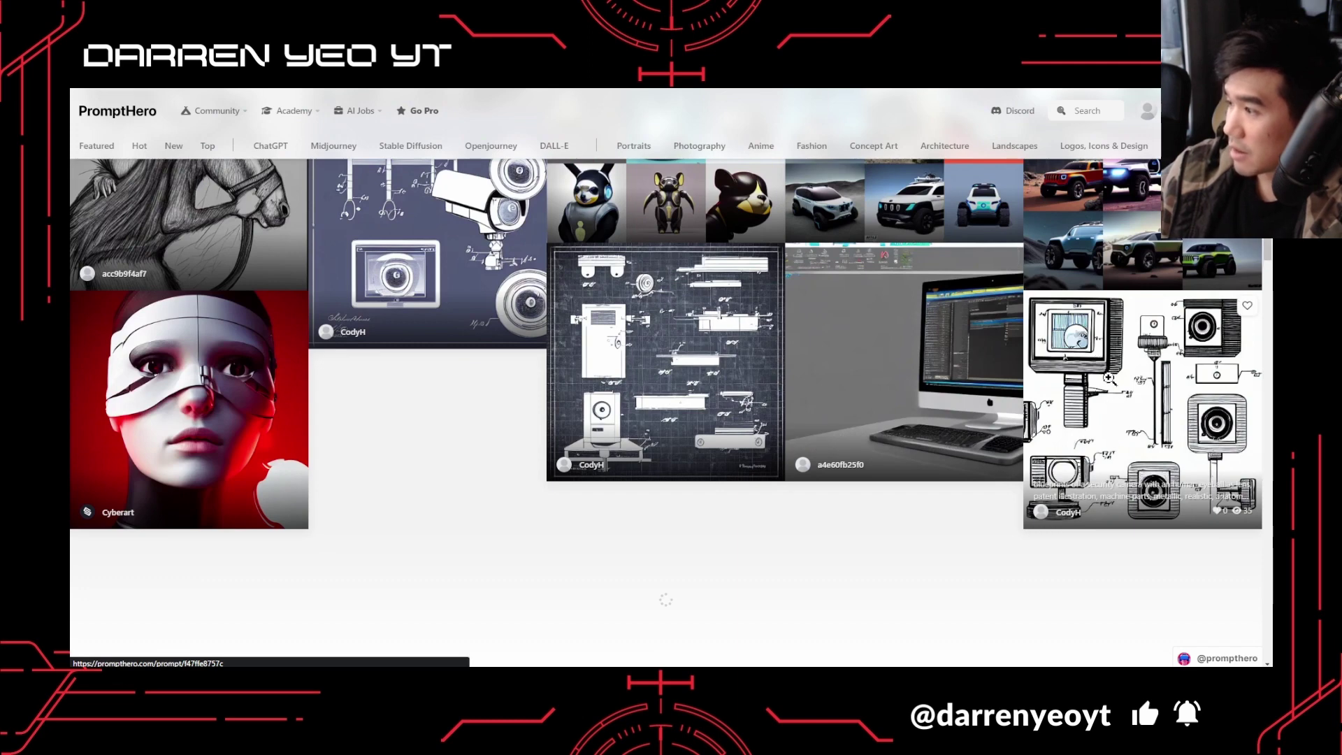
click(1157, 399)
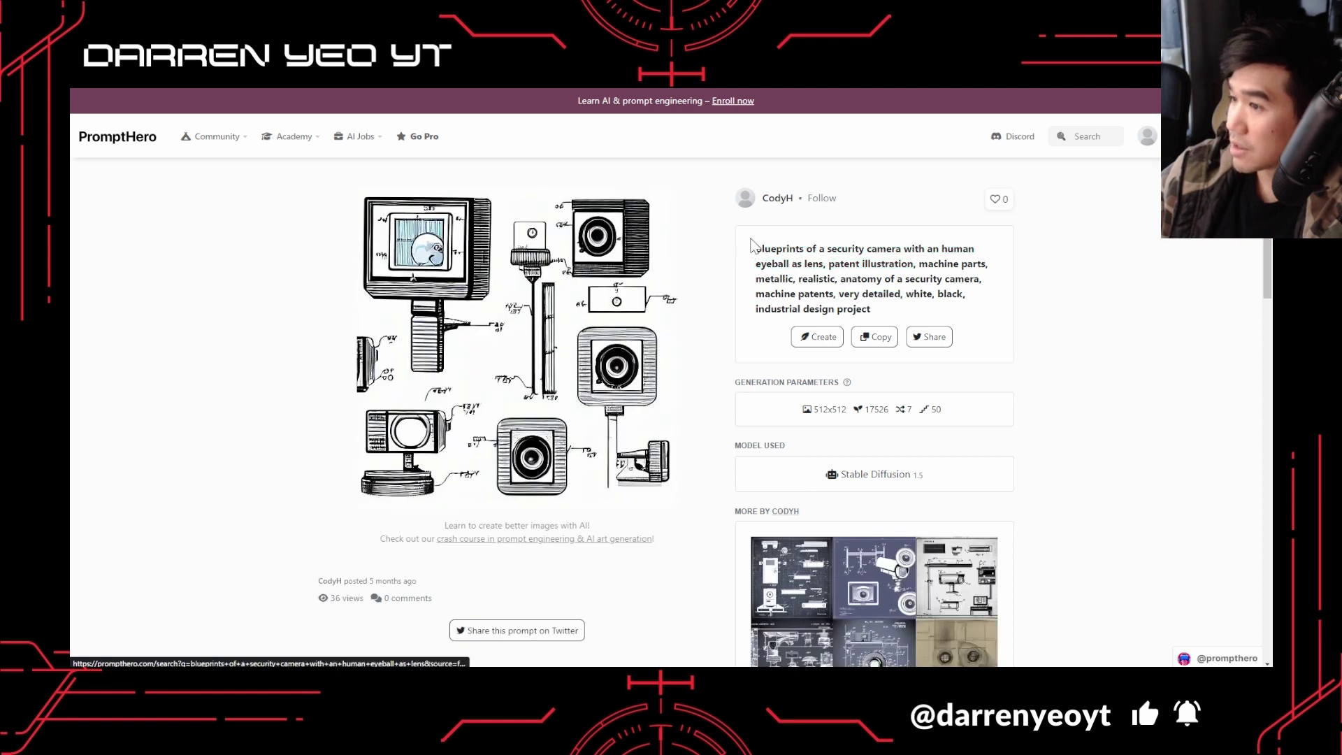
drag(882, 309, 752, 251)
key(ctrl+c)
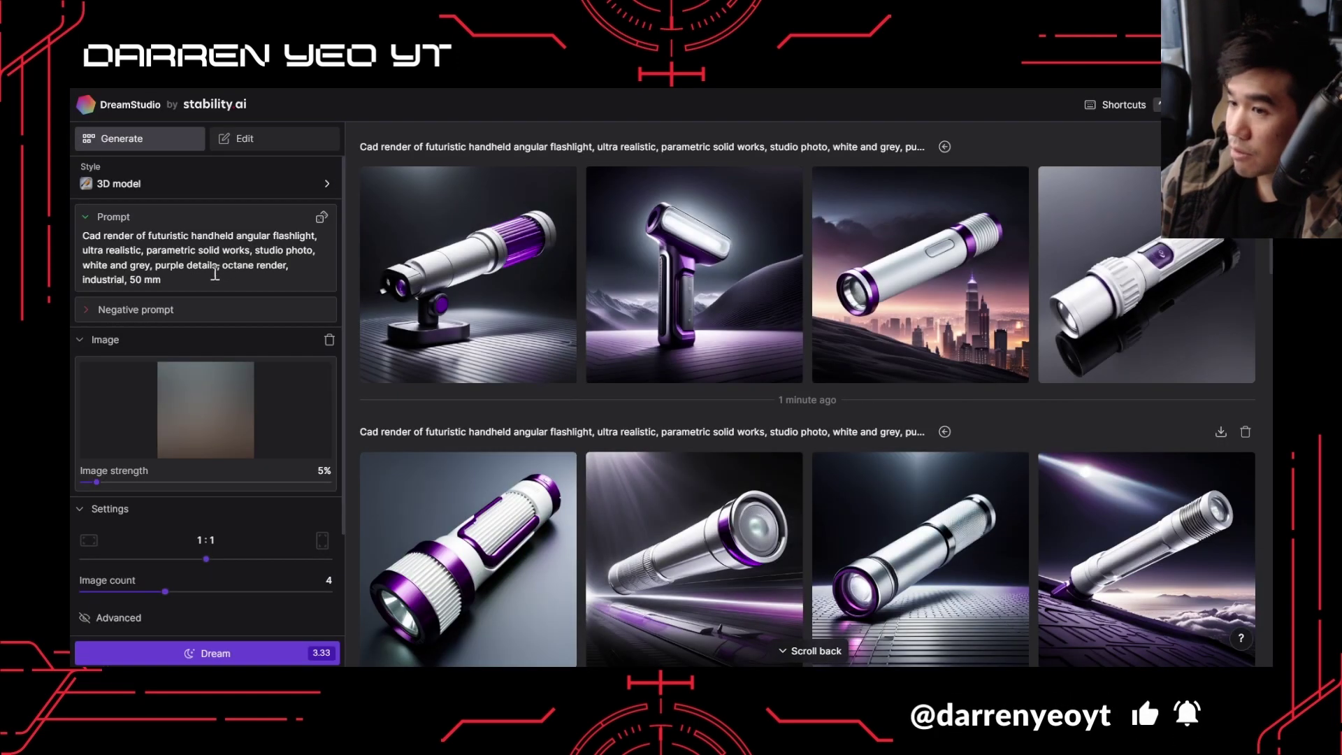
In DreamStudio, inspect the newest batch's fourth flashlight enlarged, generate variations of it, and look over the earlier results.
click(1141, 305)
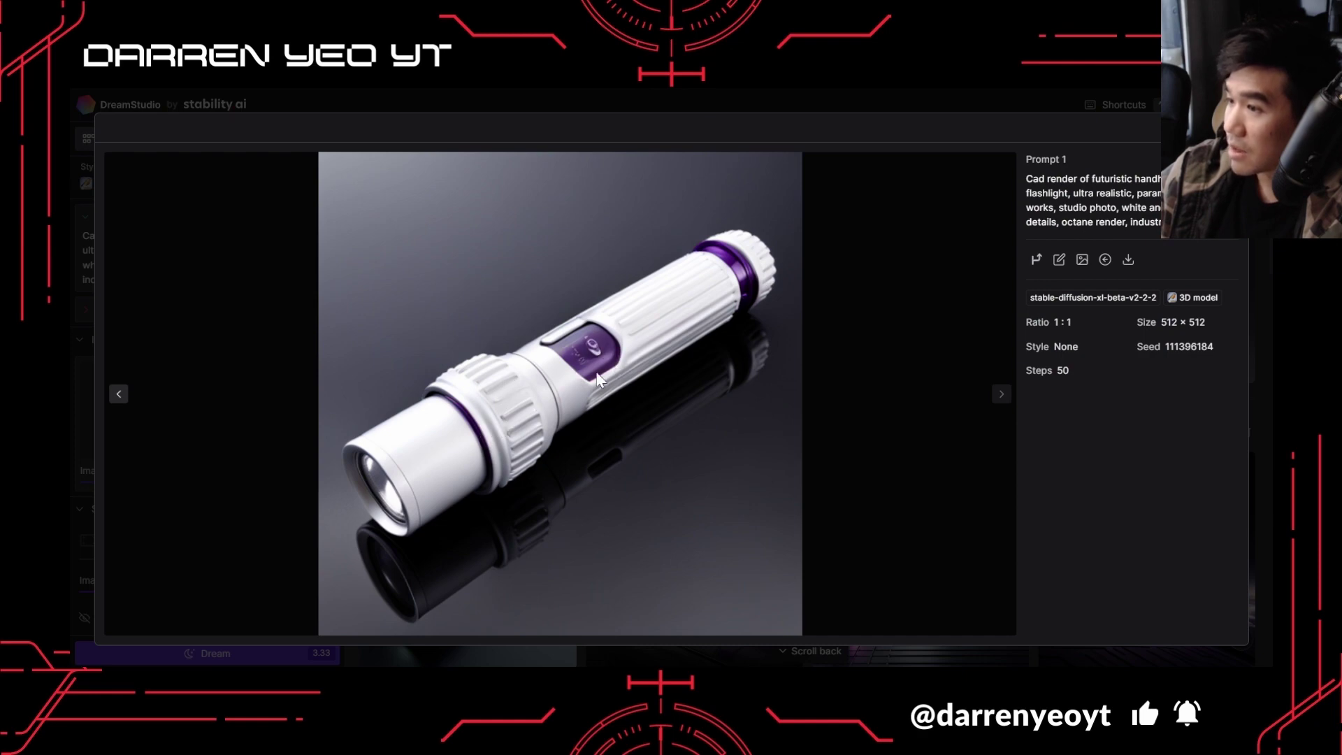
key(Escape)
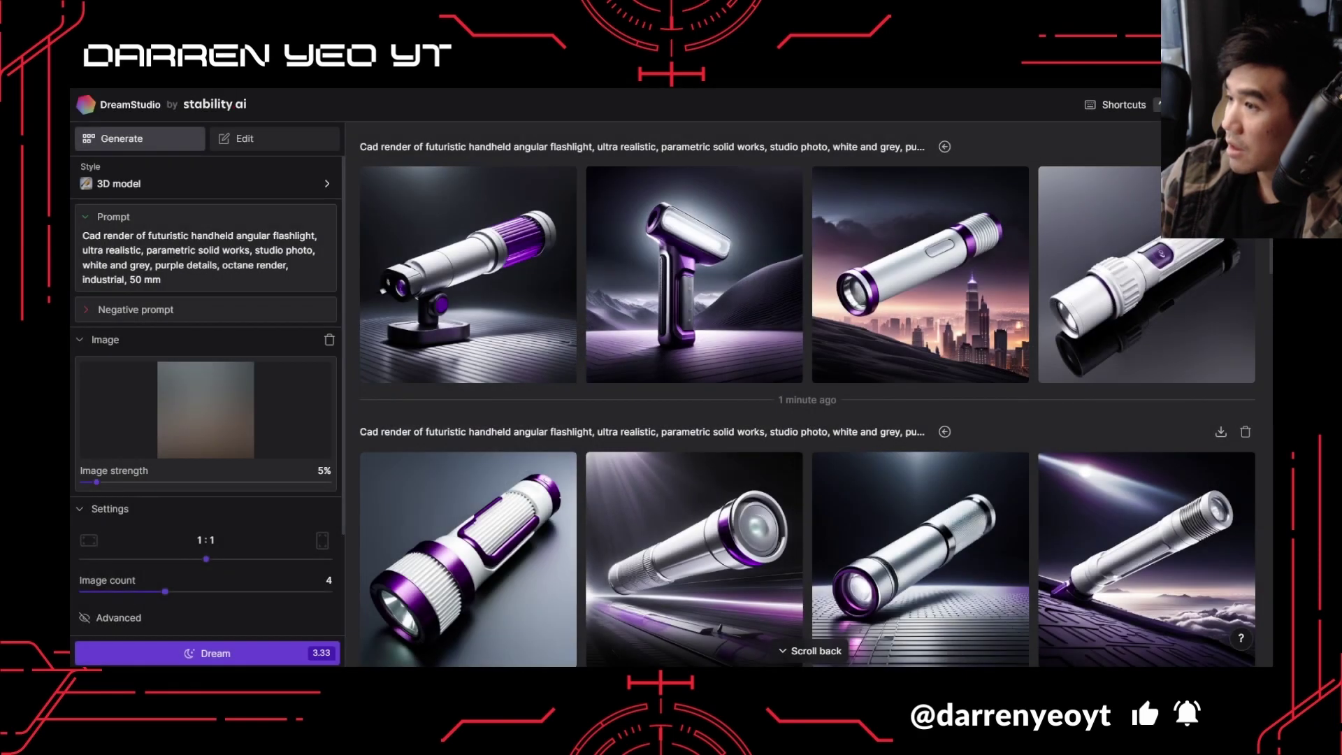
click(1103, 182)
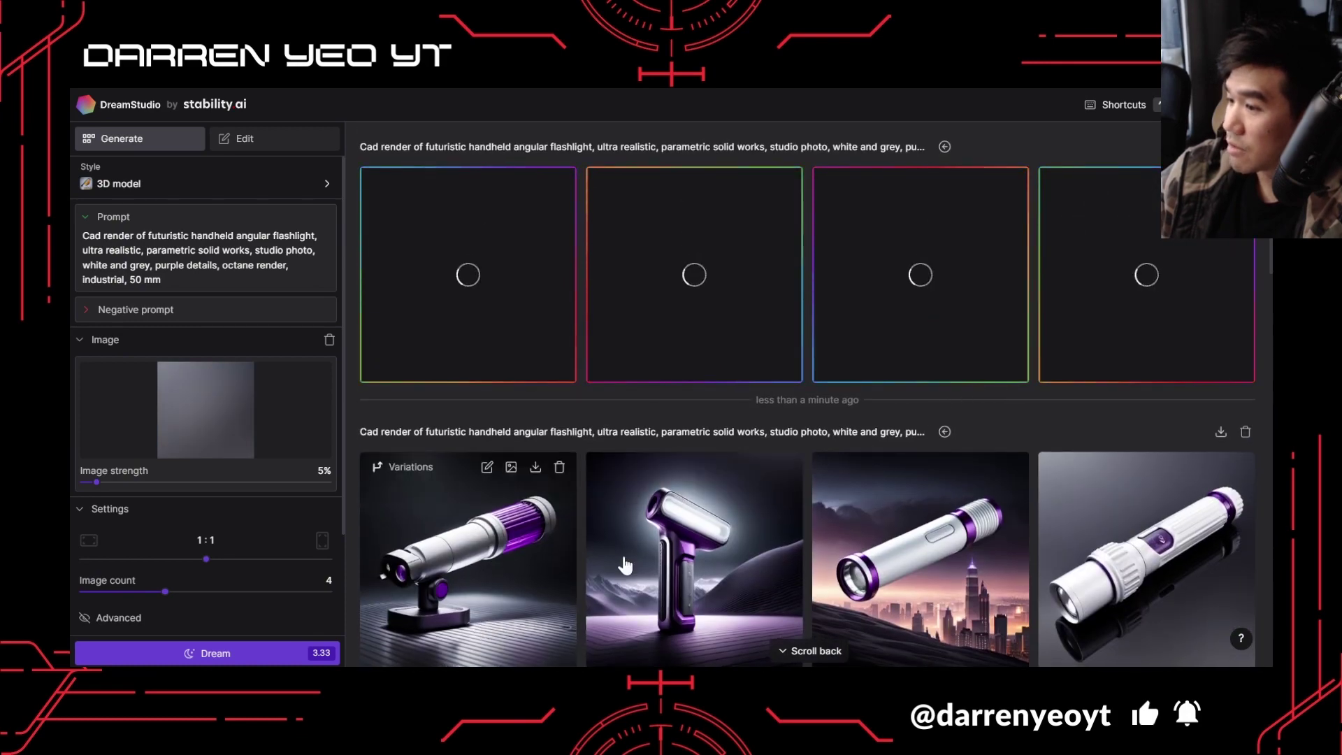
scroll(725, 536, down, 5)
scroll(703, 515, down, 5)
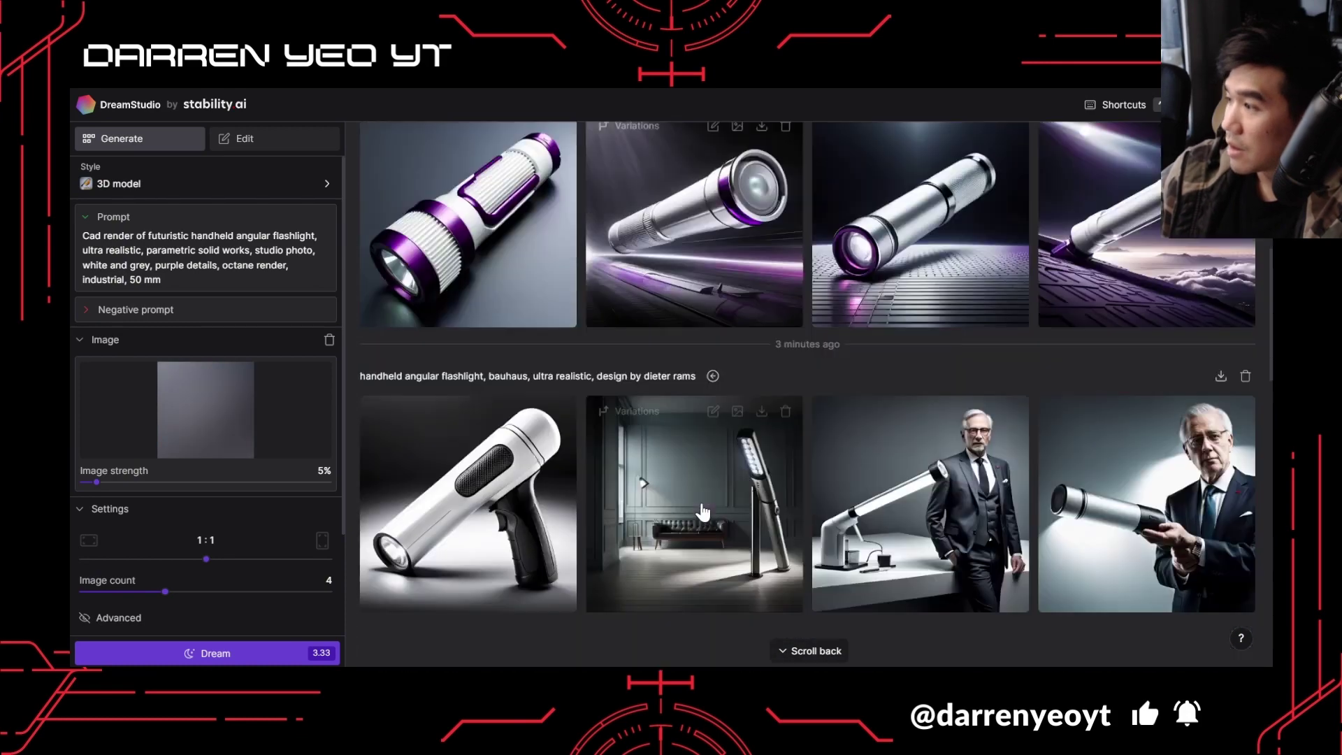
scroll(705, 510, up, 10)
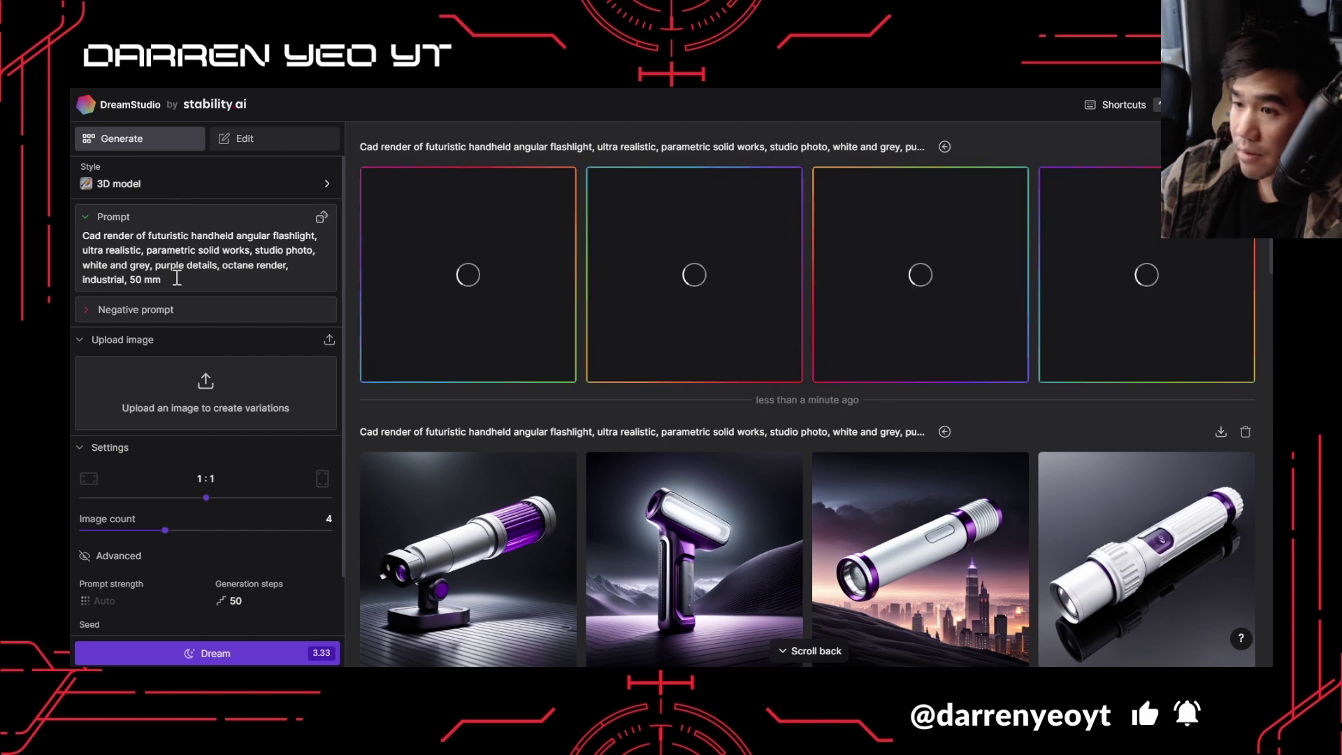
Replace the whole CAD render prompt with the copied security camera blueprint prompt and generate images without a reference image.
triple_click(110, 252)
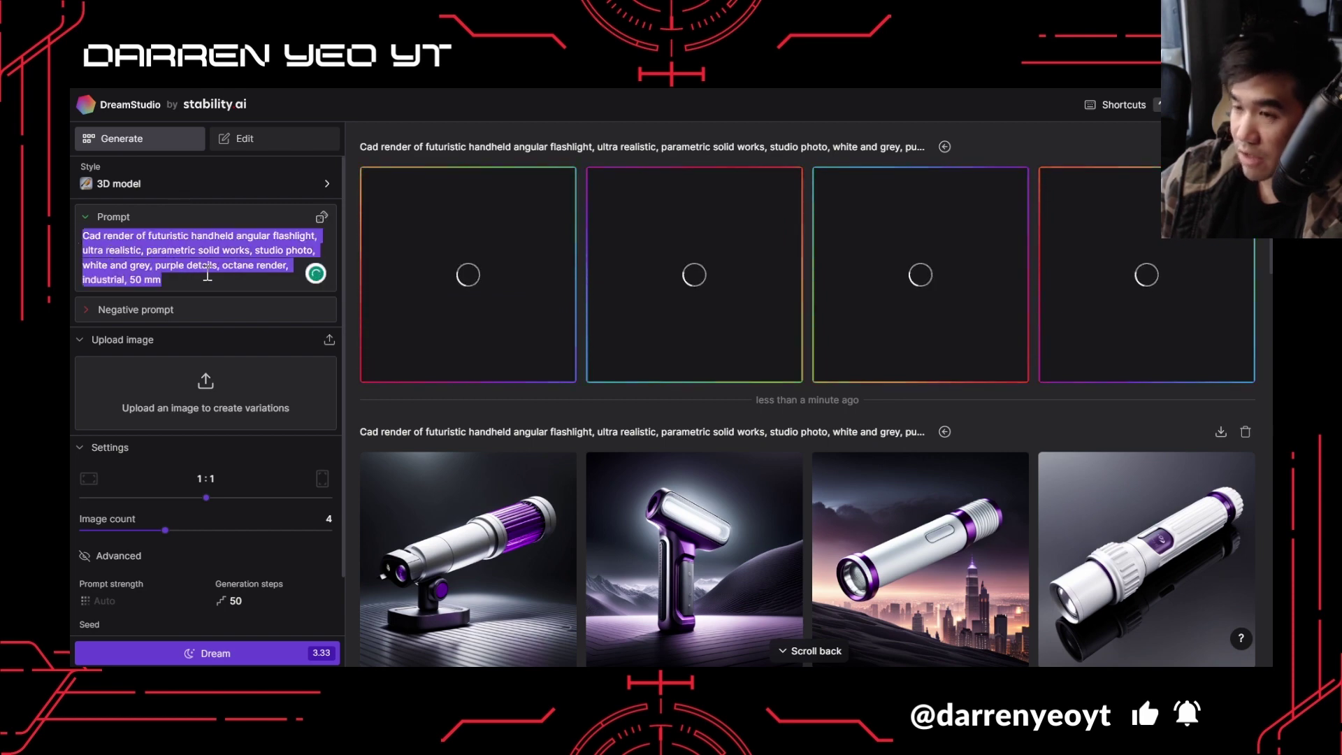
key(ctrl+v)
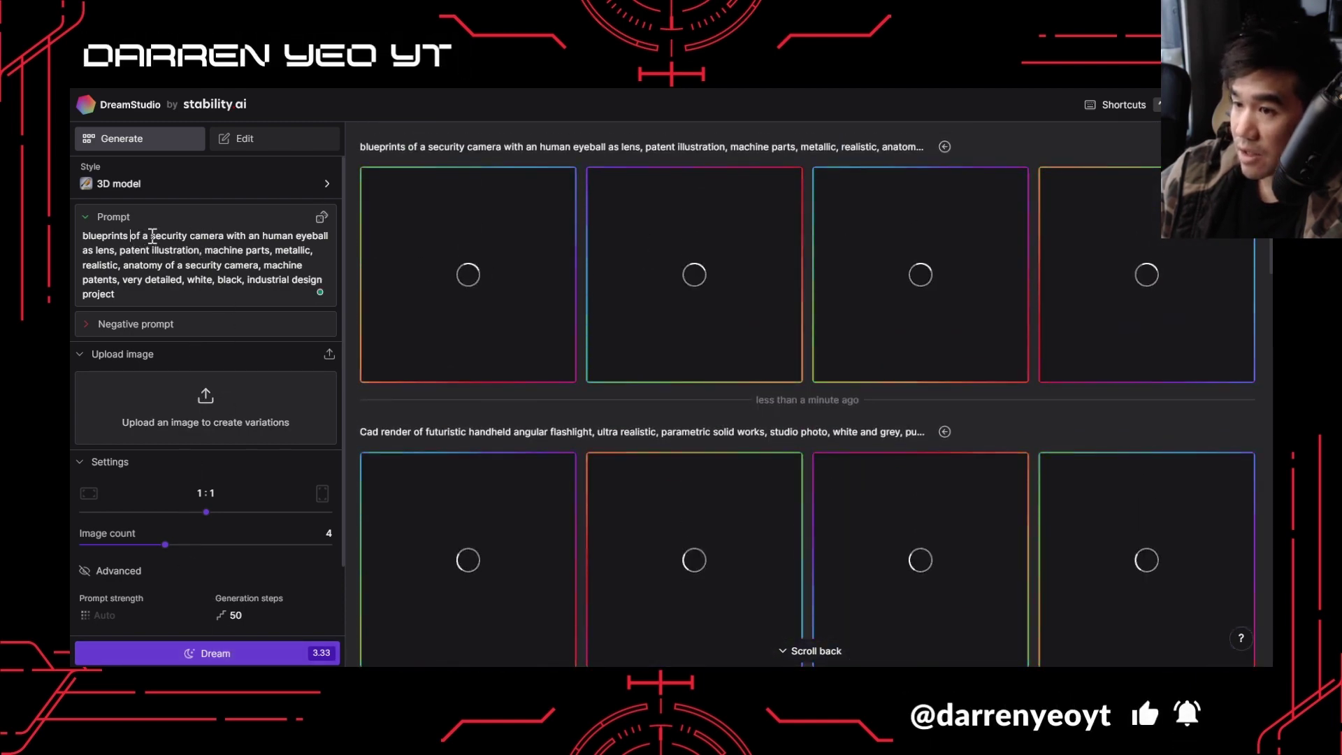
Replace "security camera with an human eyeball as lens" with "flashlight" in the blueprint prompt and generate the images.
drag(153, 235, 114, 248)
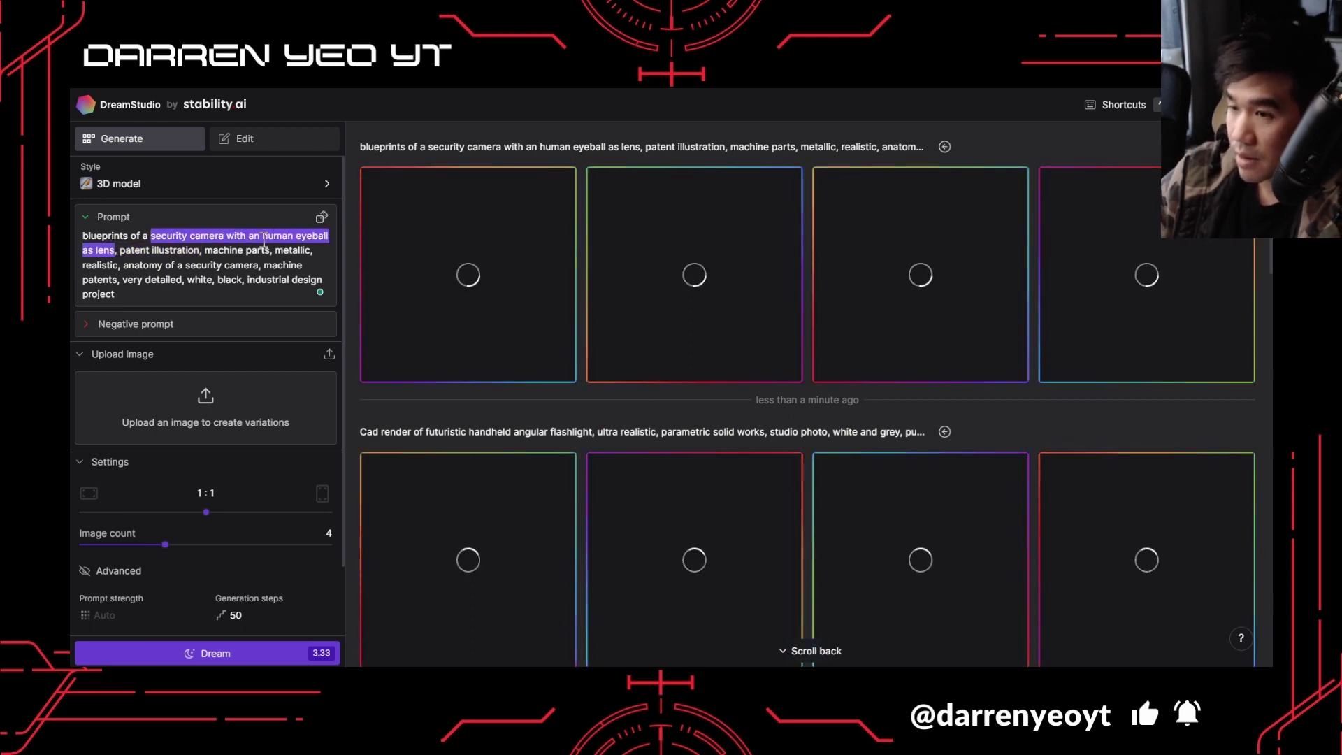
text(flash)
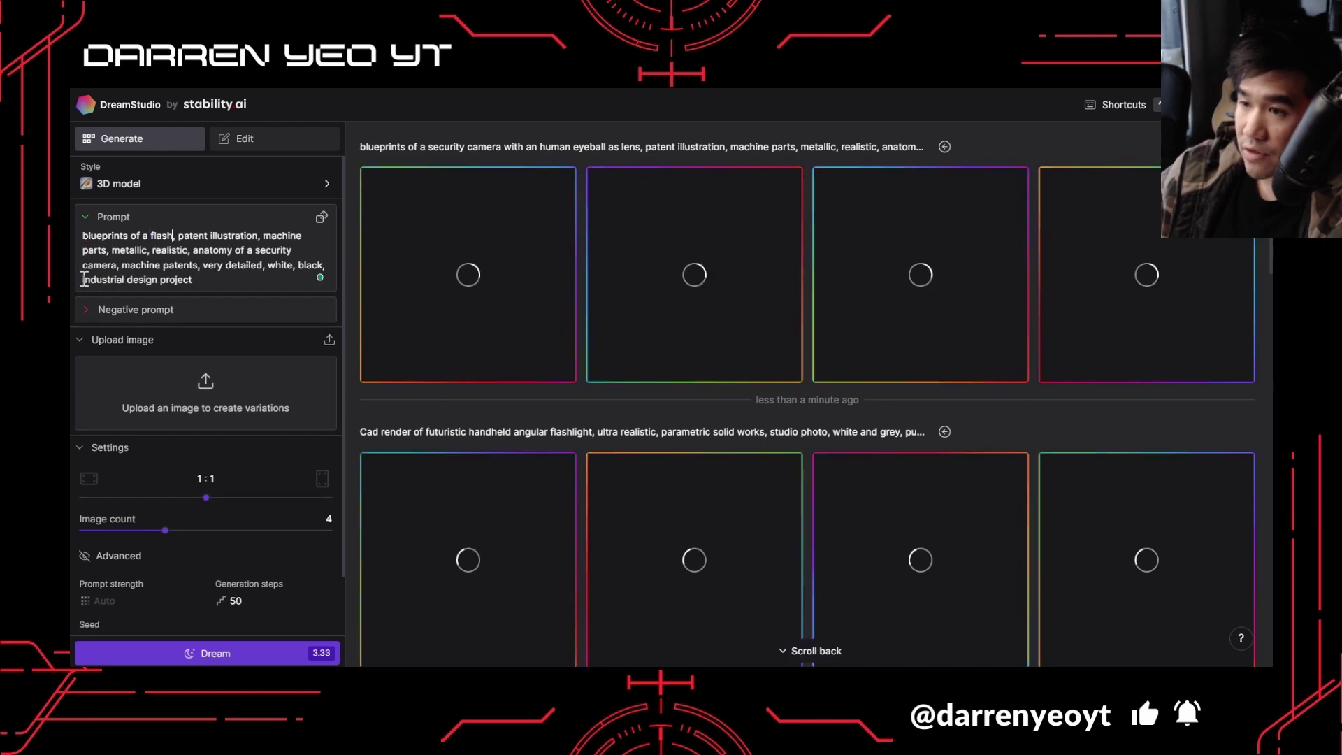
text(light)
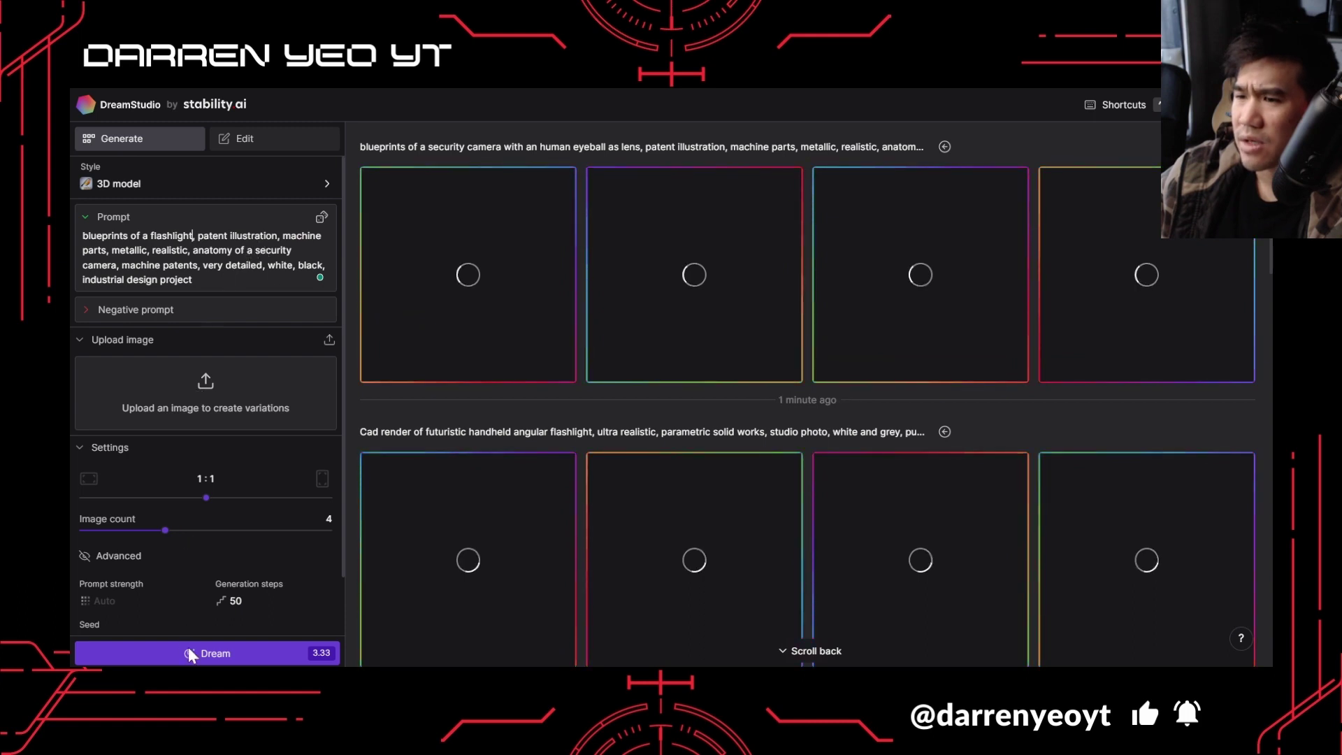
click(231, 653)
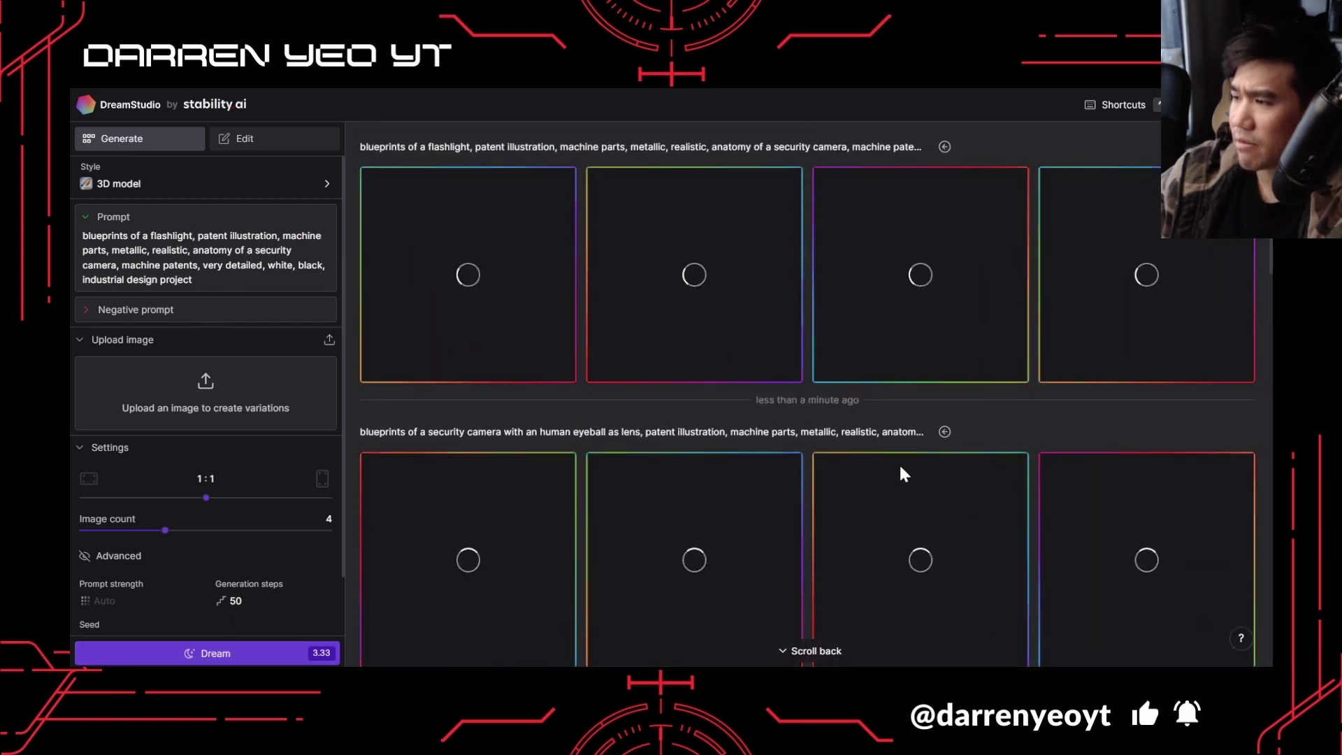
Examine the flashlight variations, enlarging the white one with purple rings, and look through the security camera and flashlight blueprint results.
scroll(825, 483, down, 3)
scroll(791, 489, down, 5)
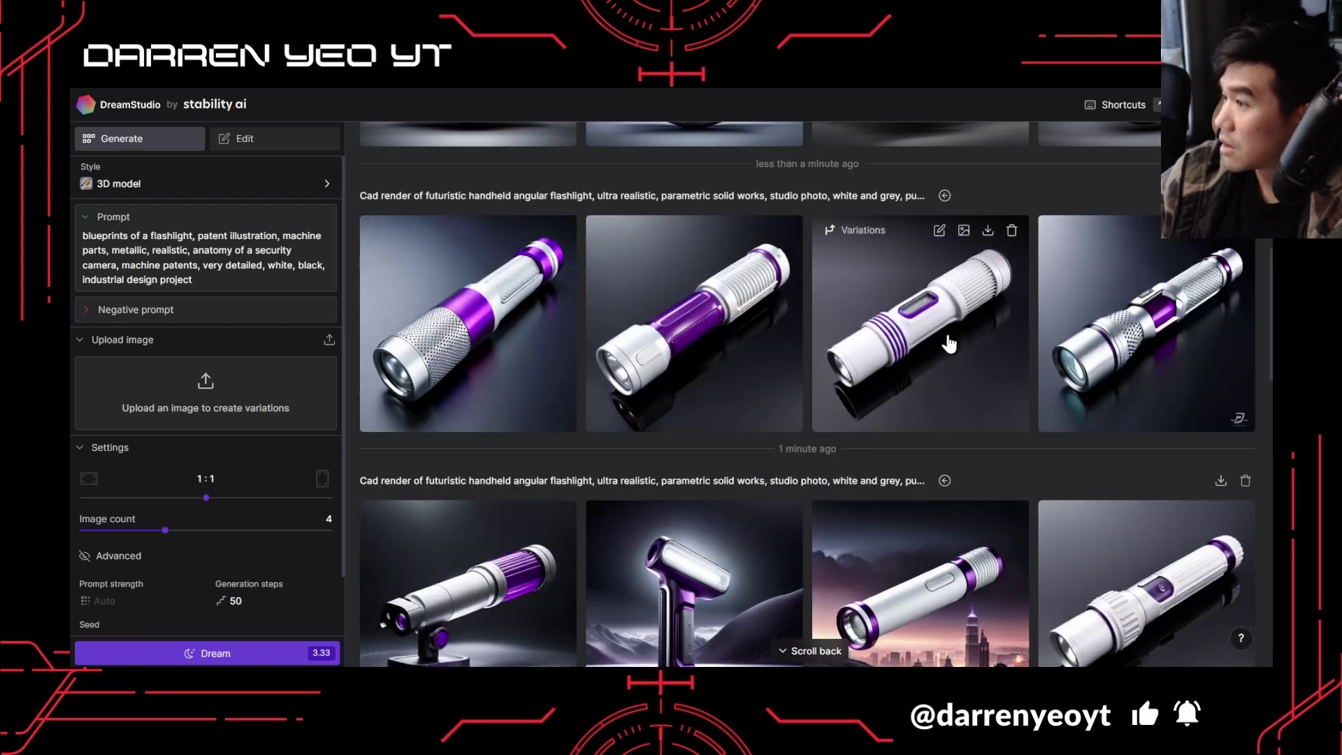
scroll(972, 336, down, 2)
scroll(963, 332, up, 2)
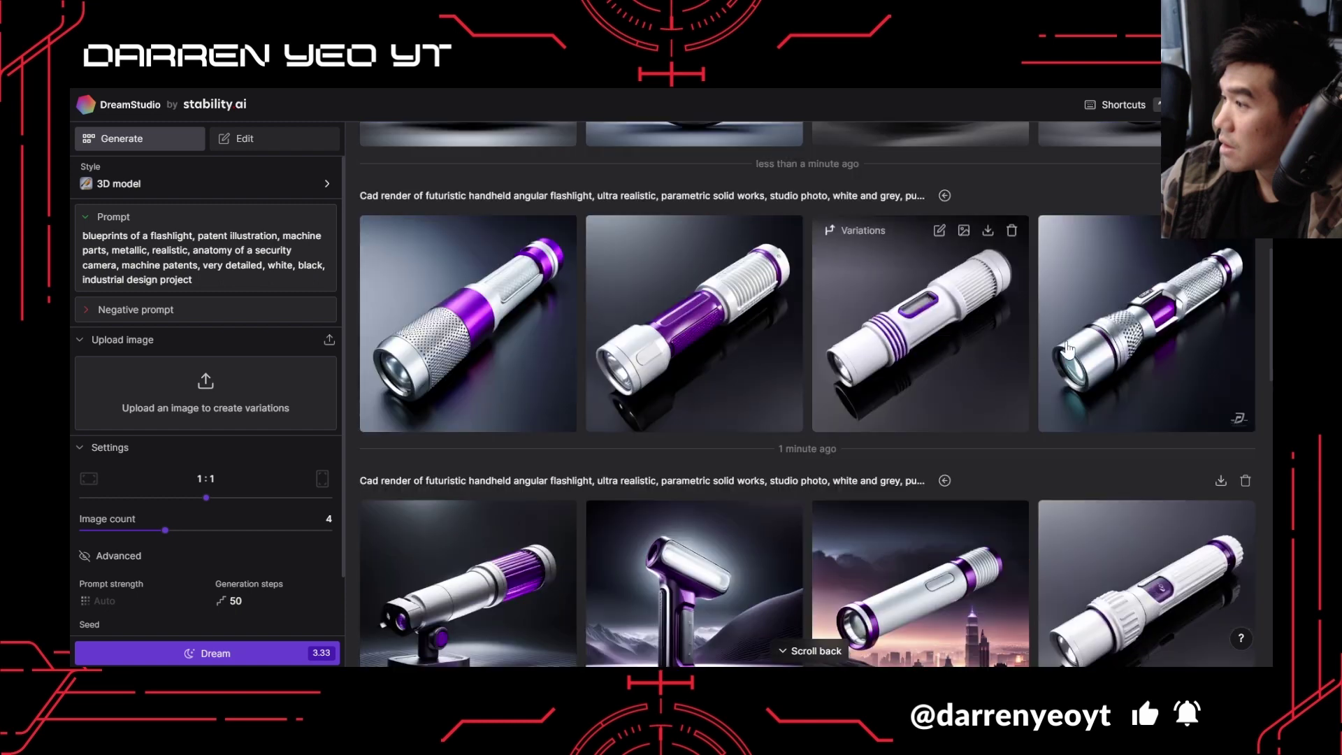
click(950, 341)
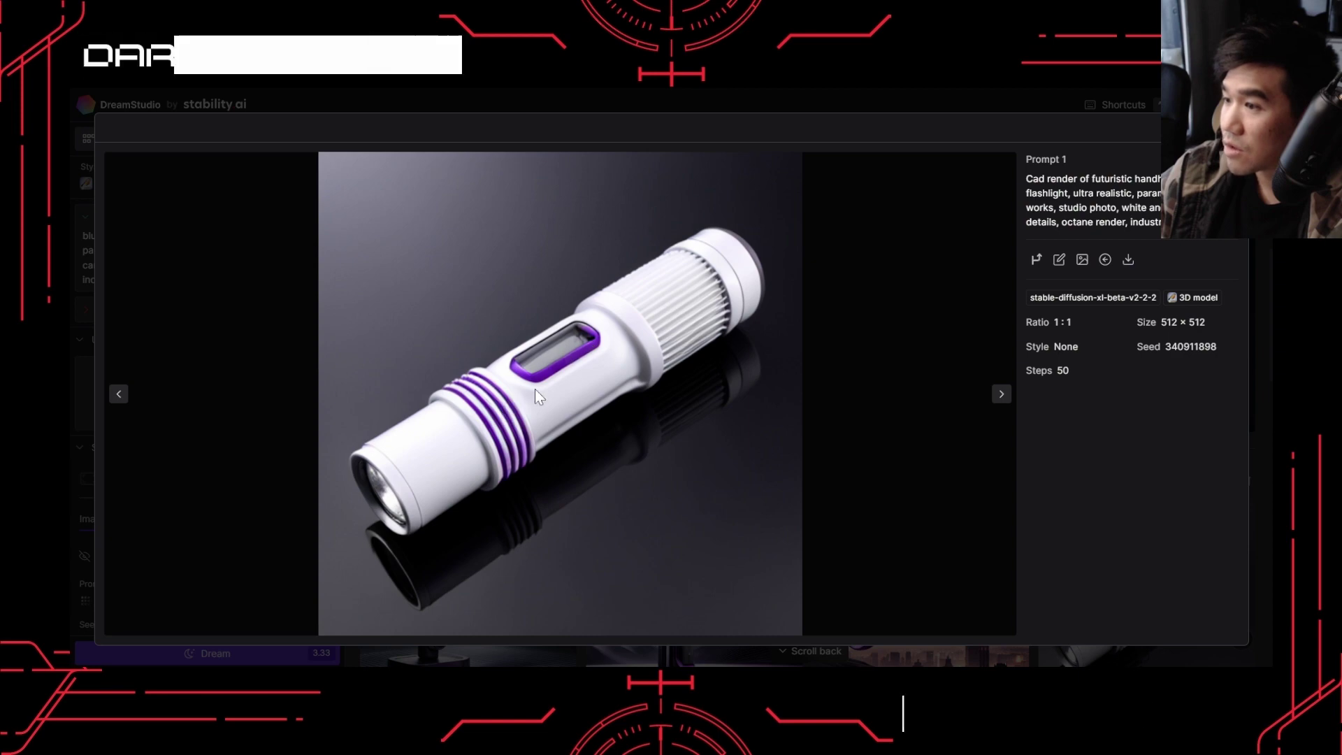
key(Escape)
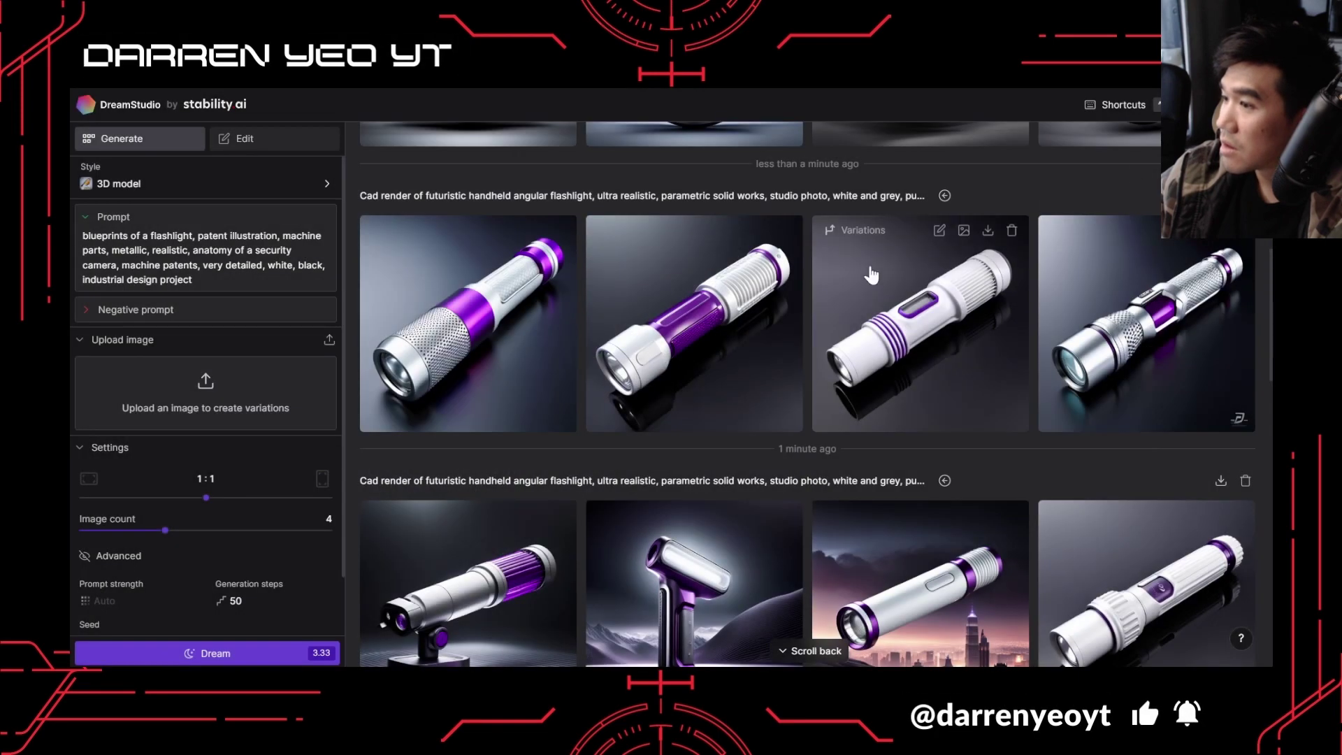
scroll(667, 349, up, 2)
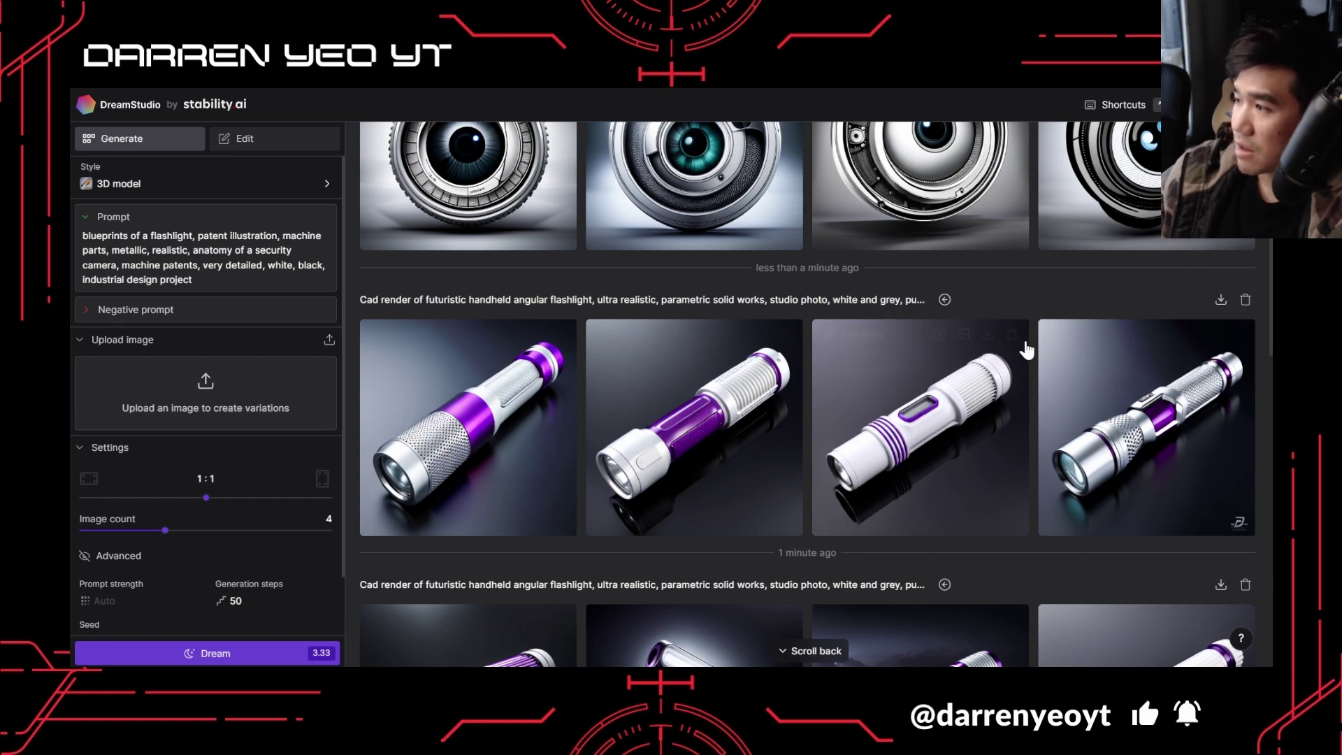
scroll(802, 339, up, 5)
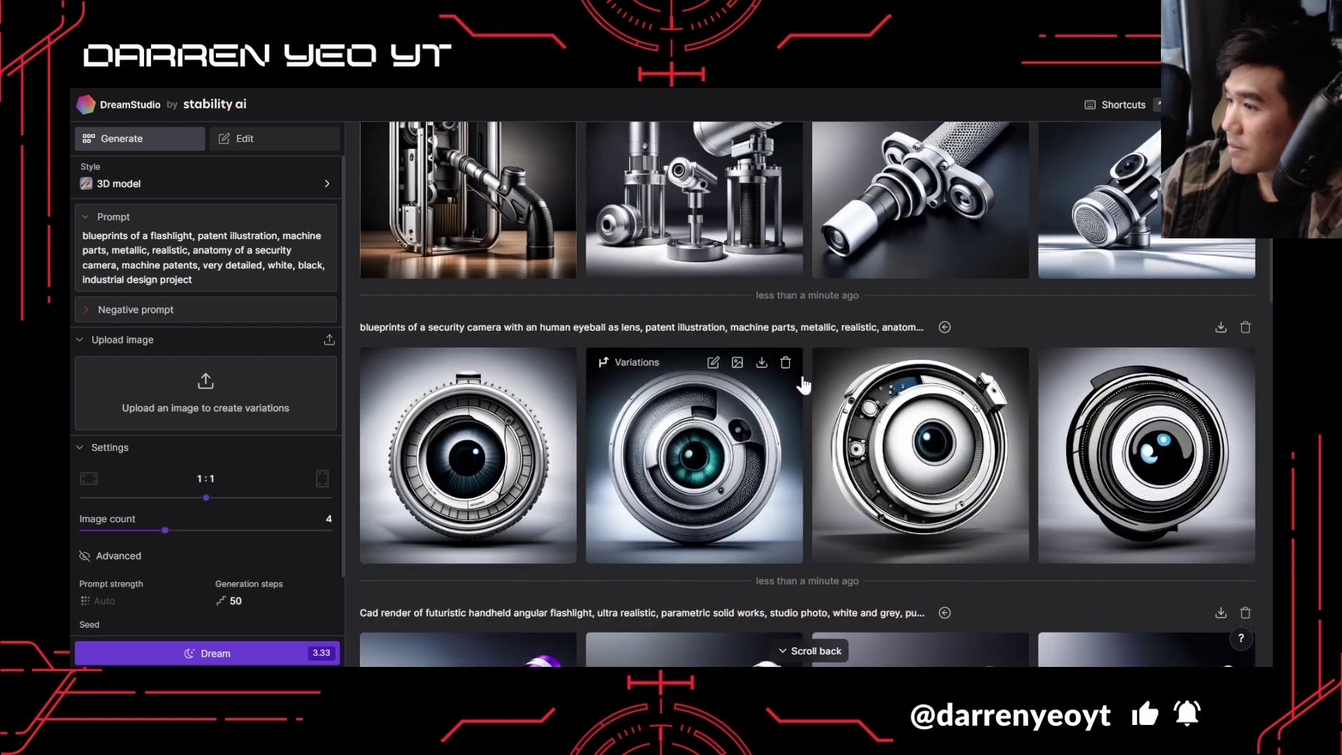